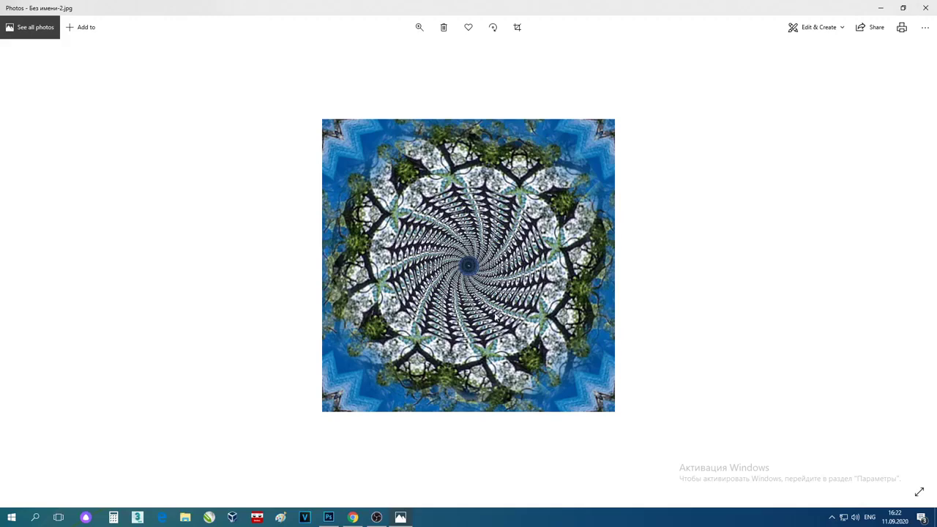
Step: Switch to Photoshop, create a blank document 600 pixels wide and 600 pixels high, and dock it beside the photo
{"action": "left_click", "coordinate": [329, 517]}
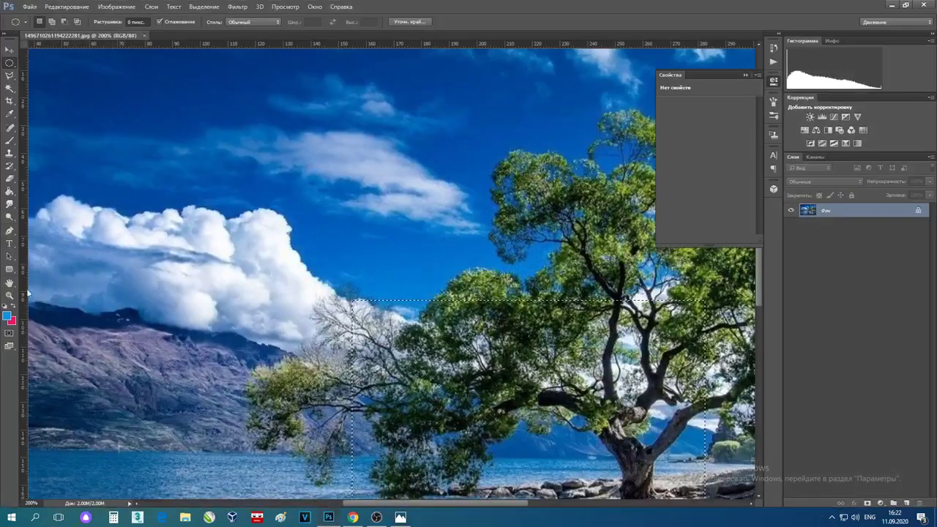
{"action": "left_click", "coordinate": [9, 295]}
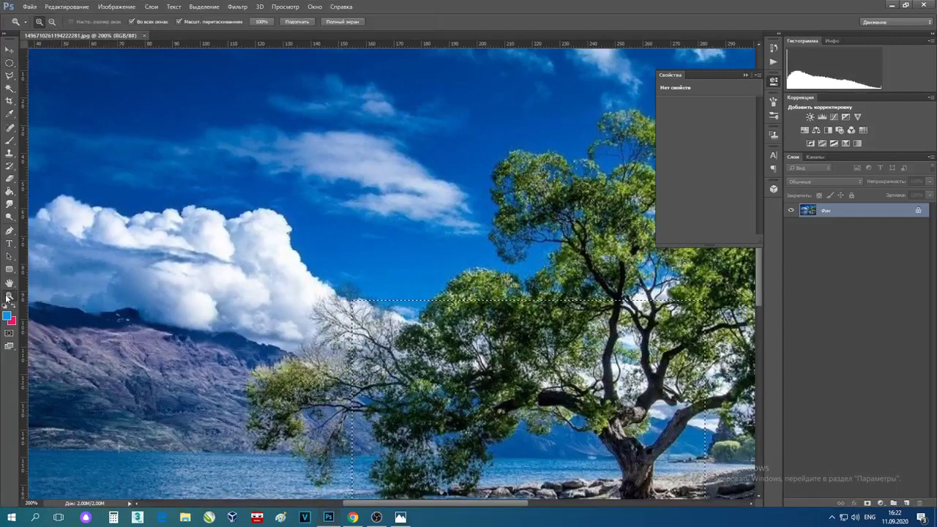
{"action": "left_click", "coordinate": [50, 24]}
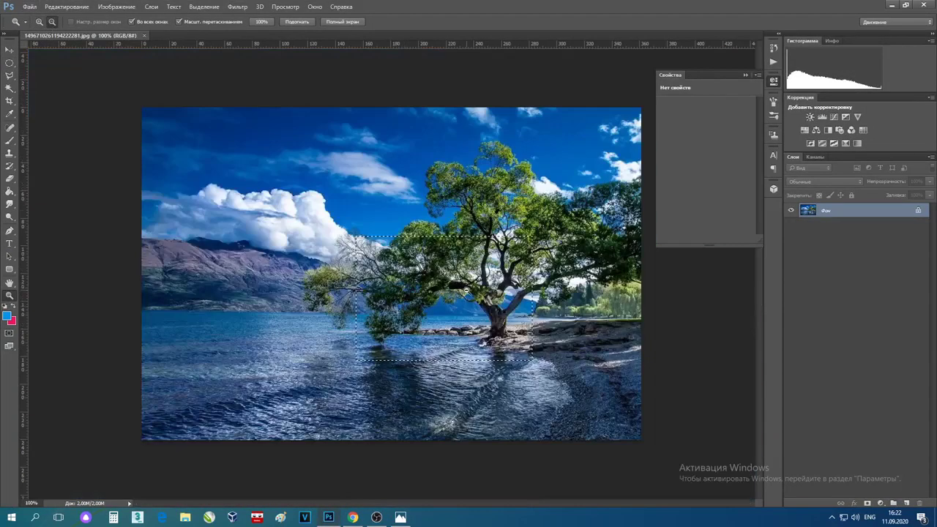
{"action": "left_click", "coordinate": [29, 7]}
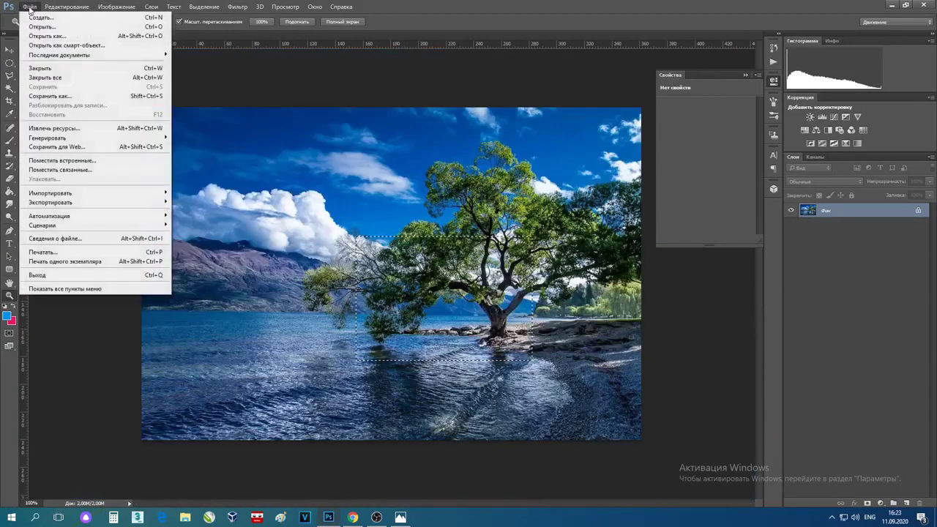
{"action": "left_click", "coordinate": [40, 17]}
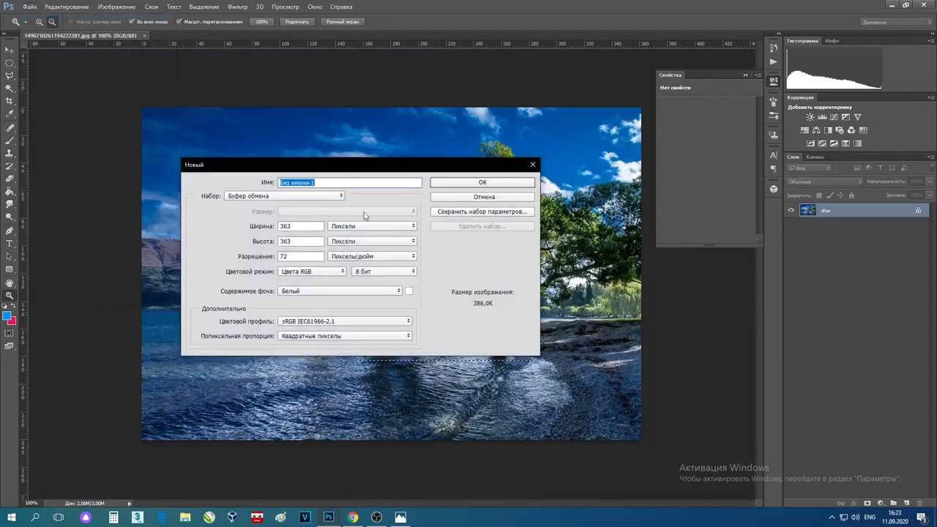
{"action": "double_click", "coordinate": [312, 229]}
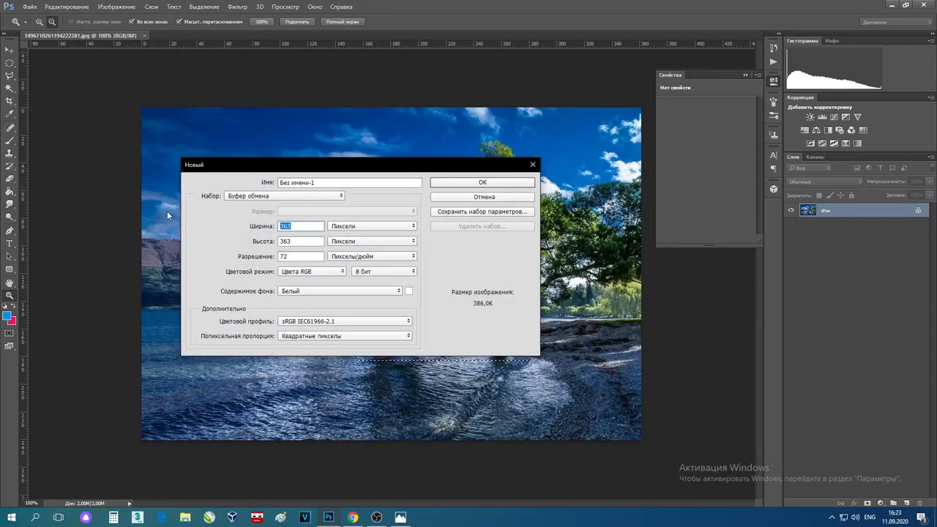
{"action": "type", "text": "60"}
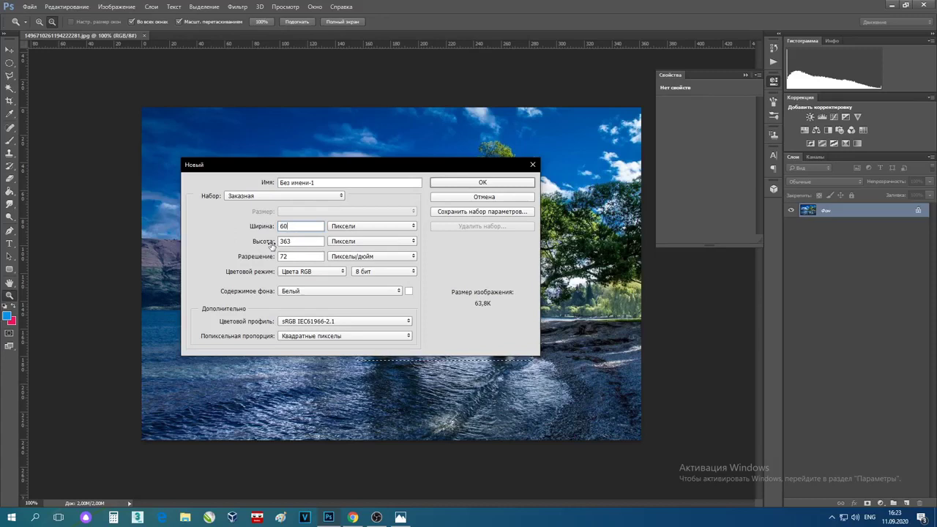
{"action": "type", "text": "0"}
{"action": "double_click", "coordinate": [322, 241]}
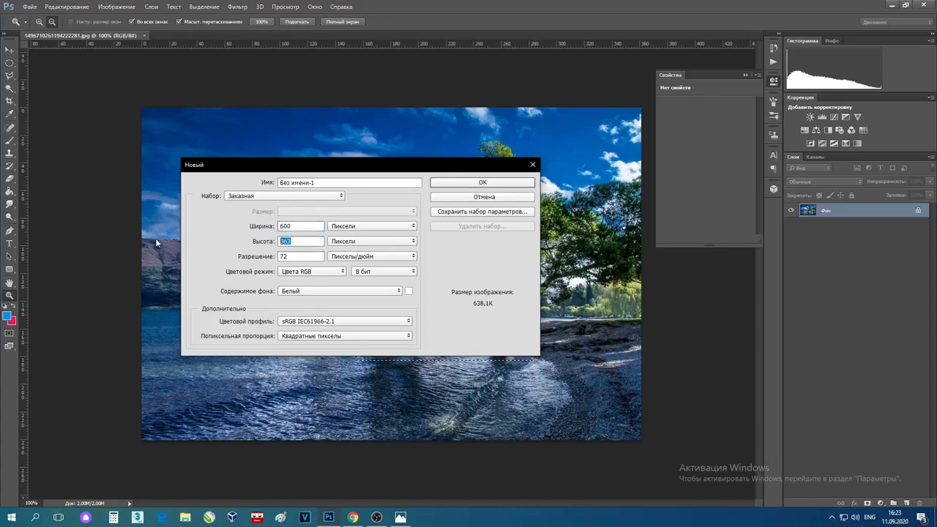
{"action": "type", "text": "600"}
{"action": "left_click", "coordinate": [480, 184]}
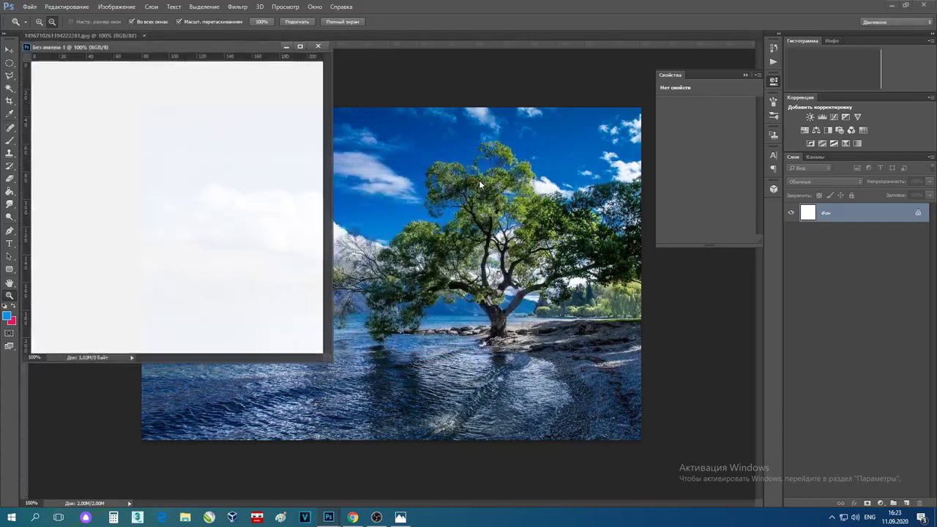
{"action": "left_click_drag", "start_coordinate": [157, 46], "coordinate": [216, 37]}
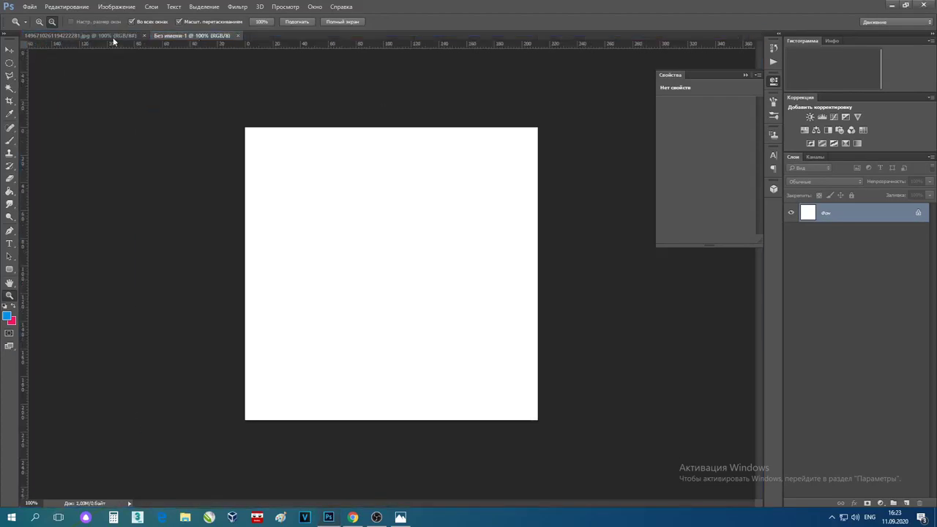
Step: Move the selected tree area from the photo into the new document, and place a vertical and a horizontal guide through the canvas centre
{"action": "left_click", "coordinate": [112, 37]}
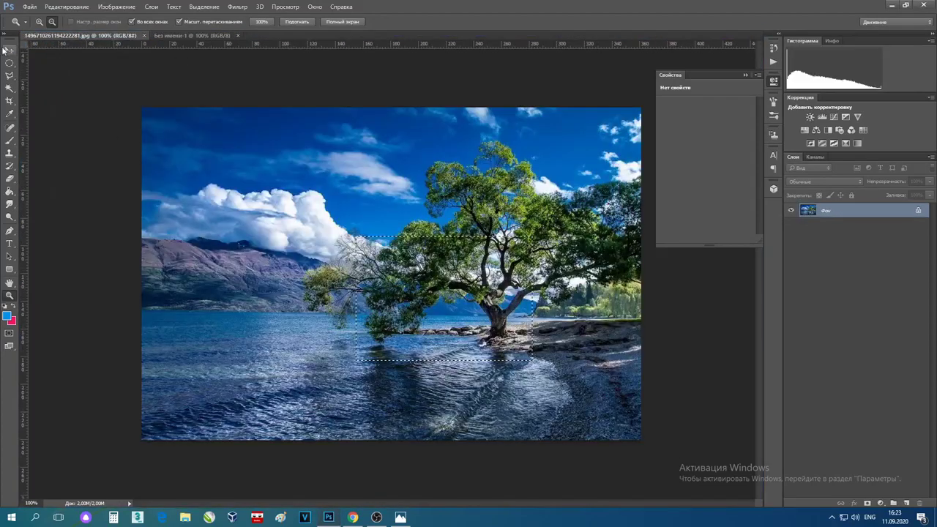
{"action": "key", "text": "v"}
{"action": "left_click_drag", "start_coordinate": [359, 238], "coordinate": [384, 265]}
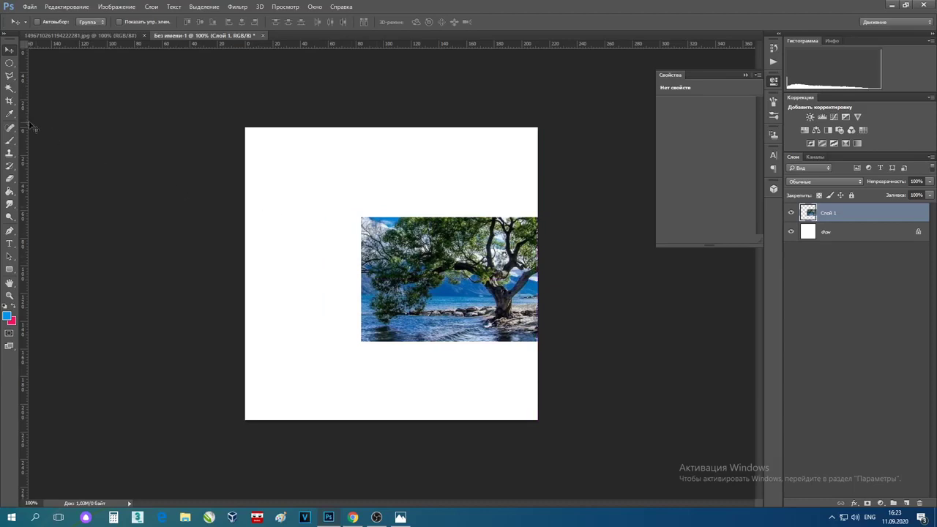
{"action": "left_click_drag", "start_coordinate": [24, 112], "coordinate": [391, 168]}
{"action": "left_click_drag", "start_coordinate": [421, 46], "coordinate": [435, 274]}
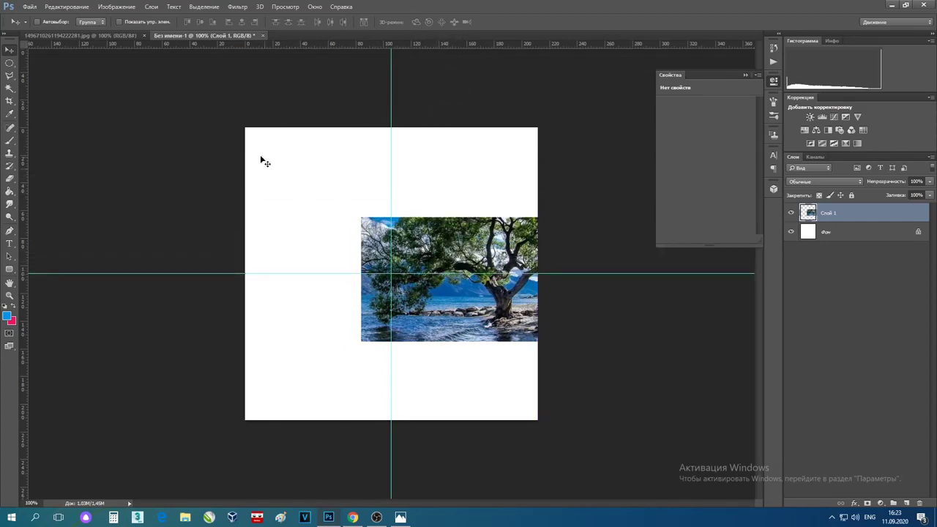
Step: Select the part of the tree image right of the vertical guide with the Rectangular Marquee and paste a copy as a new layer
{"action": "right_click", "coordinate": [9, 66]}
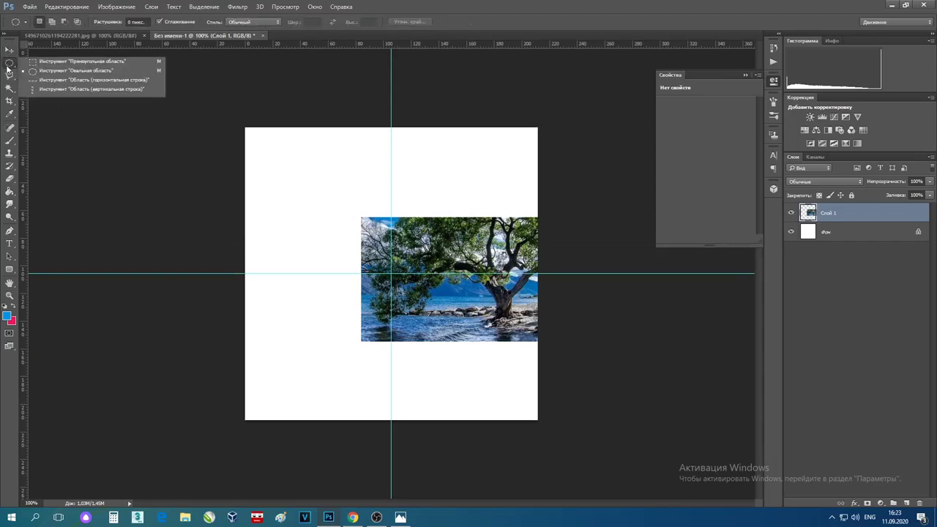
{"action": "left_click", "coordinate": [88, 64]}
{"action": "left_click_drag", "start_coordinate": [539, 205], "coordinate": [392, 361]}
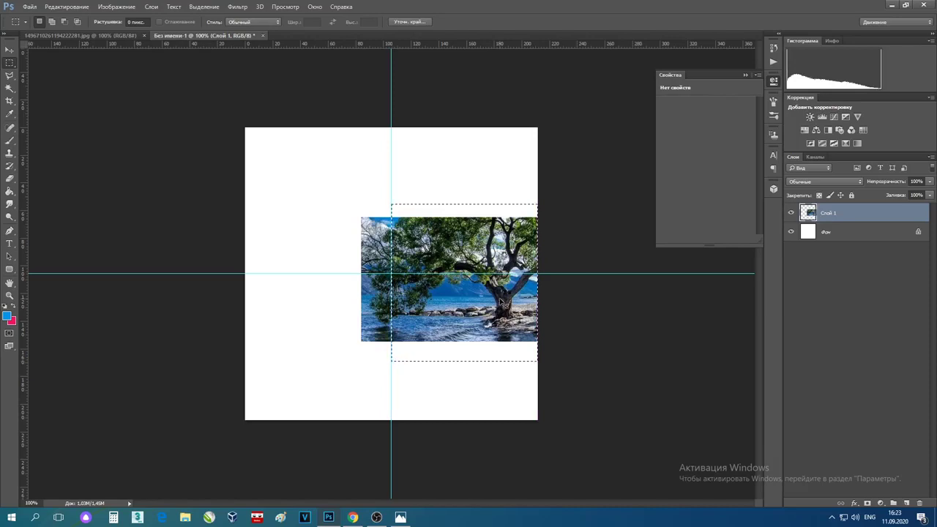
{"action": "key", "text": "ctrl+v"}
Step: Flip the pasted tree layer horizontally and apply the transformation
{"action": "left_click", "coordinate": [57, 8]}
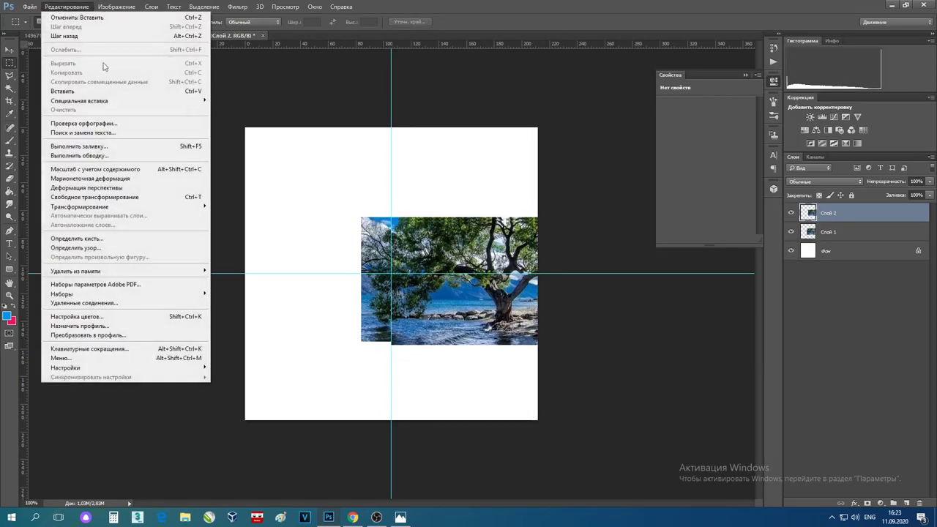
{"action": "mouse_move", "coordinate": [176, 209]}
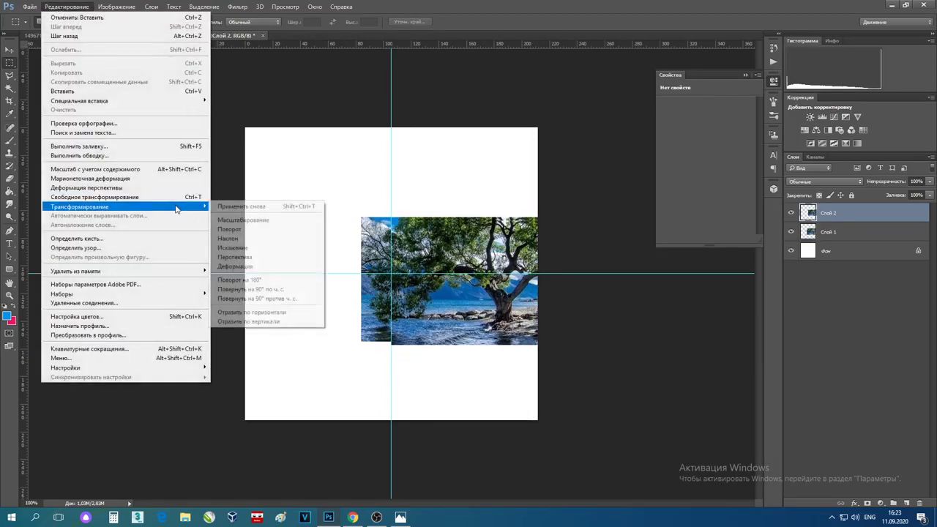
{"action": "left_click", "coordinate": [244, 220]}
{"action": "left_click", "coordinate": [34, 8]}
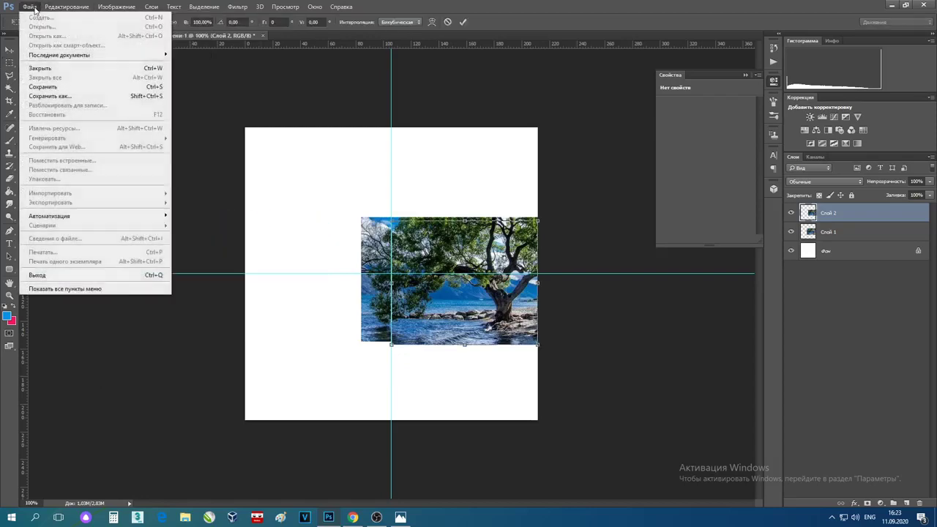
{"action": "mouse_move", "coordinate": [67, 7]}
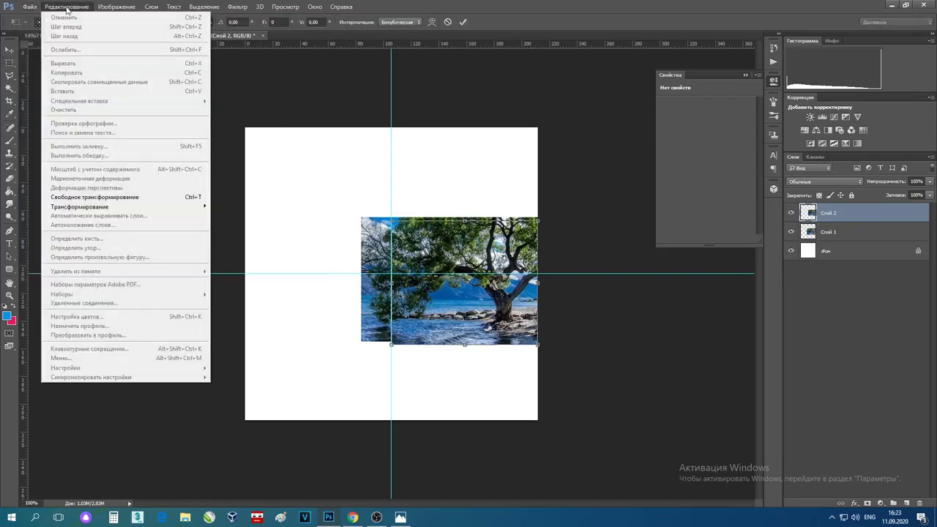
{"action": "mouse_move", "coordinate": [187, 206]}
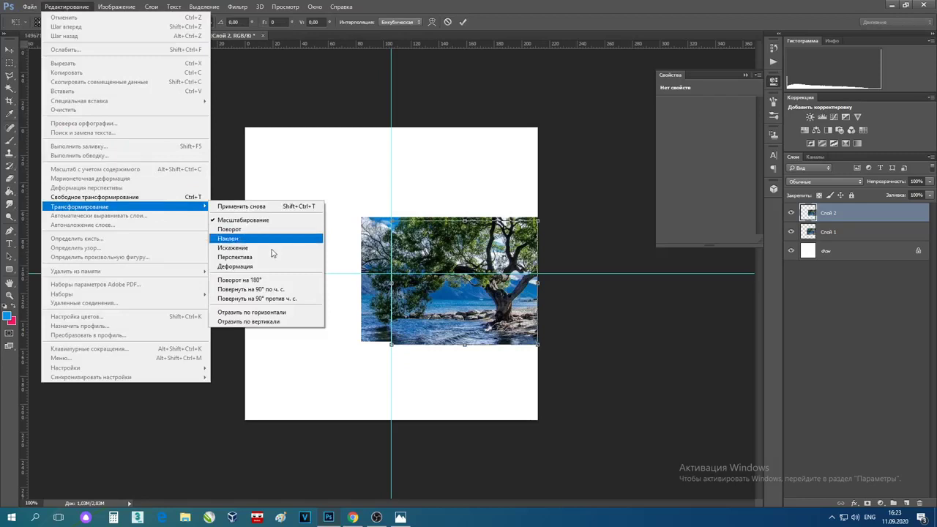
{"action": "left_click", "coordinate": [269, 313]}
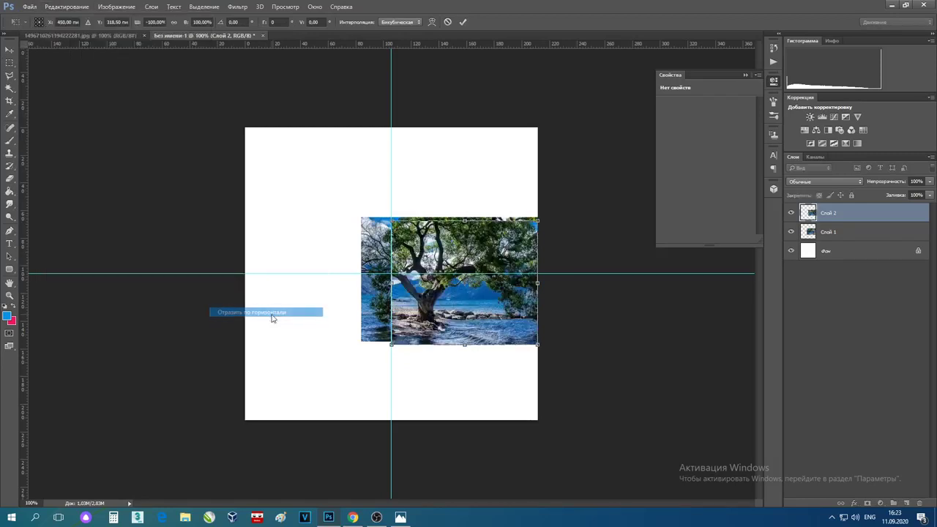
{"action": "left_click", "coordinate": [10, 52]}
{"action": "left_click", "coordinate": [407, 197]}
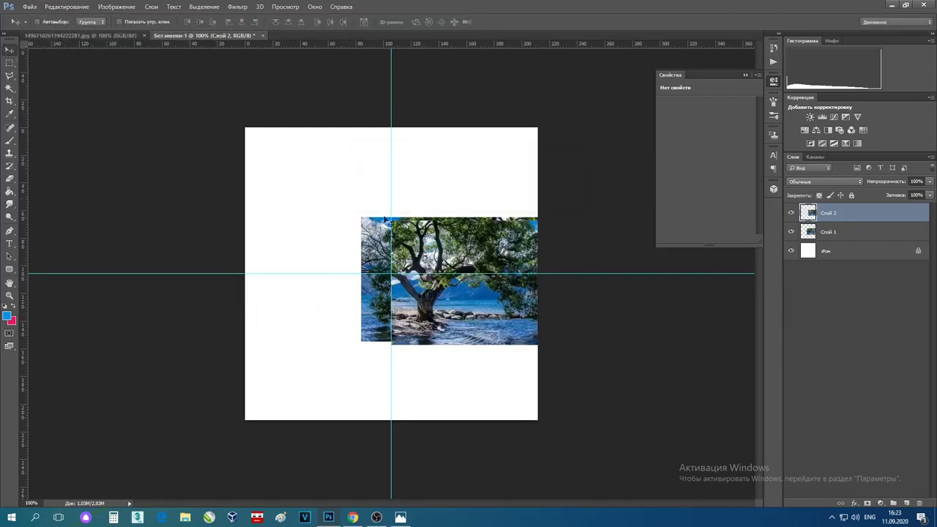
Step: Move the mirrored copy to the left side of the vertical guide and merge it with the original tree layer
{"action": "left_click_drag", "start_coordinate": [443, 220], "coordinate": [286, 241]}
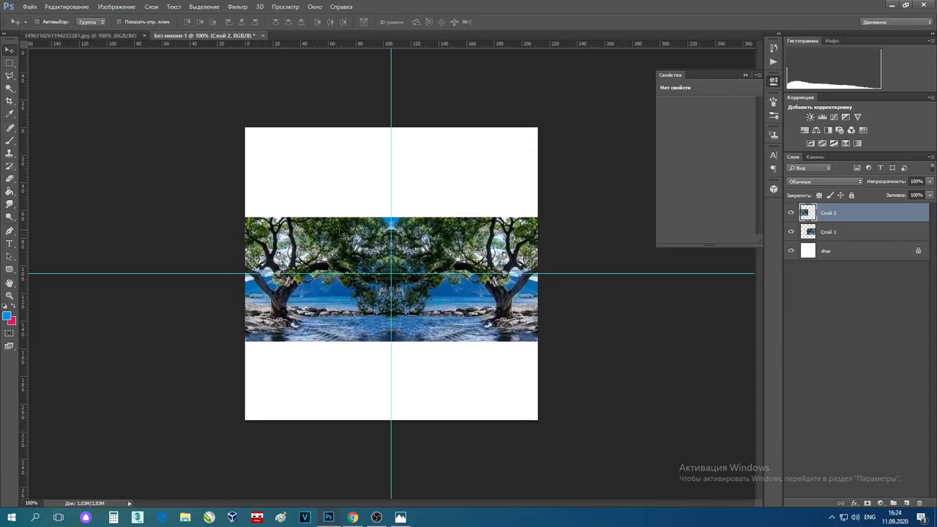
{"action": "left_click", "coordinate": [847, 233], "text": "shift"}
{"action": "key", "text": "ctrl+e"}
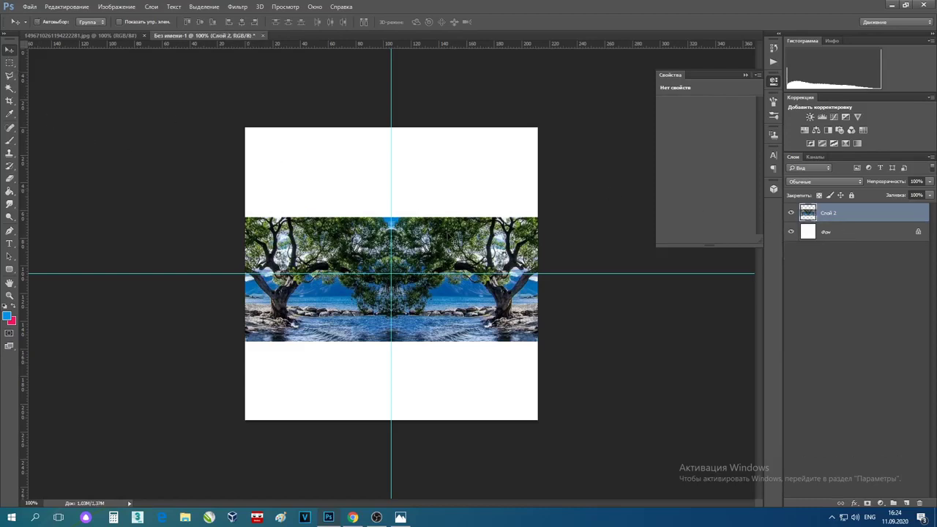
Step: Raise the merged strip until its lower edge meets the horizontal guide, and copy the canvas's upper half to a new layer
{"action": "left_click_drag", "start_coordinate": [369, 256], "coordinate": [364, 187]}
{"action": "left_click", "coordinate": [9, 88]}
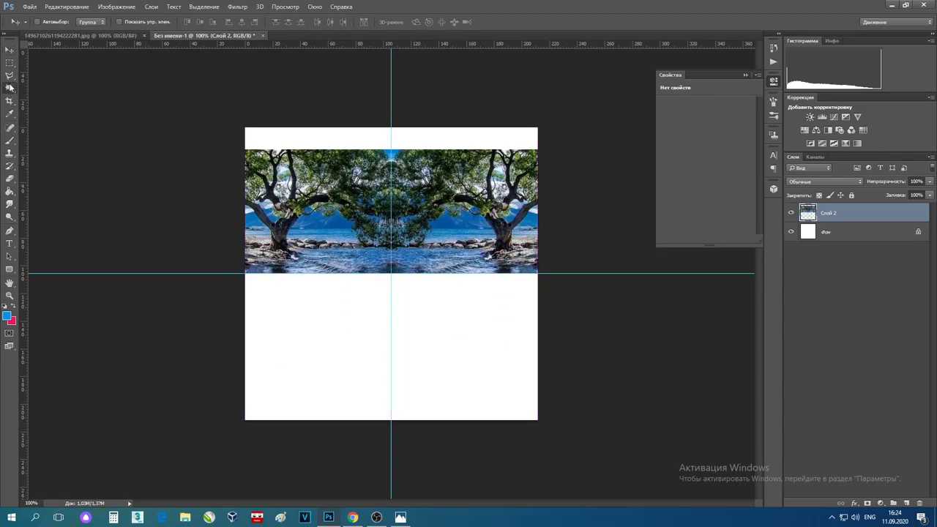
{"action": "left_click", "coordinate": [12, 63]}
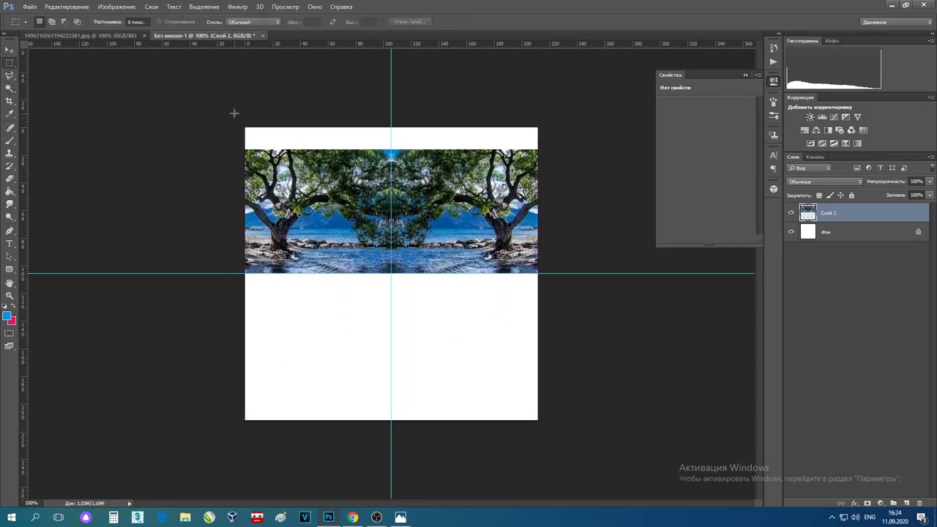
{"action": "left_click_drag", "start_coordinate": [244, 127], "coordinate": [542, 271]}
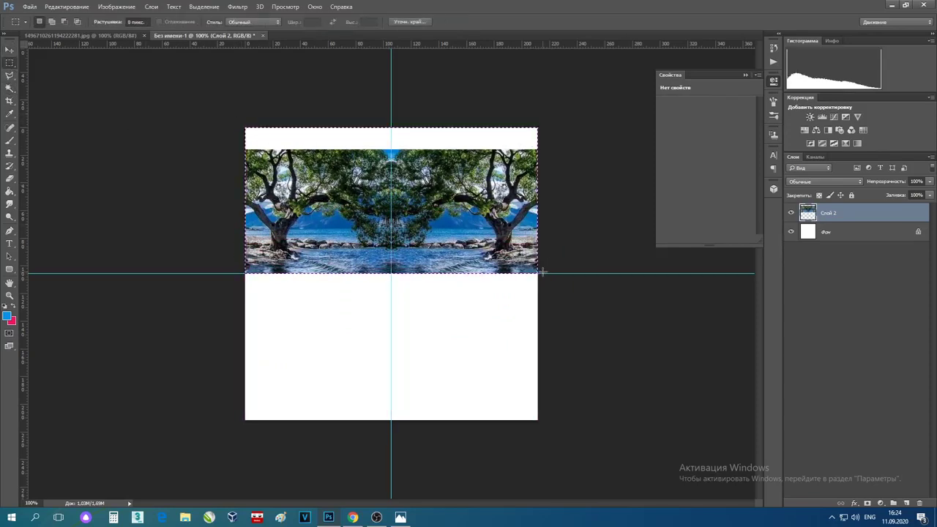
{"action": "key", "text": "ctrl+j"}
Step: Flip the copied strip vertically
{"action": "left_click", "coordinate": [66, 6]}
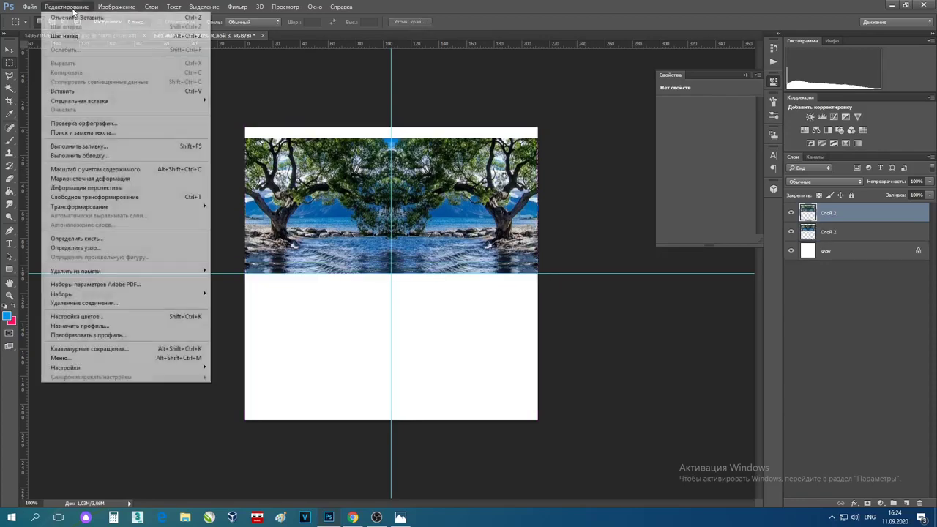
{"action": "mouse_move", "coordinate": [198, 207]}
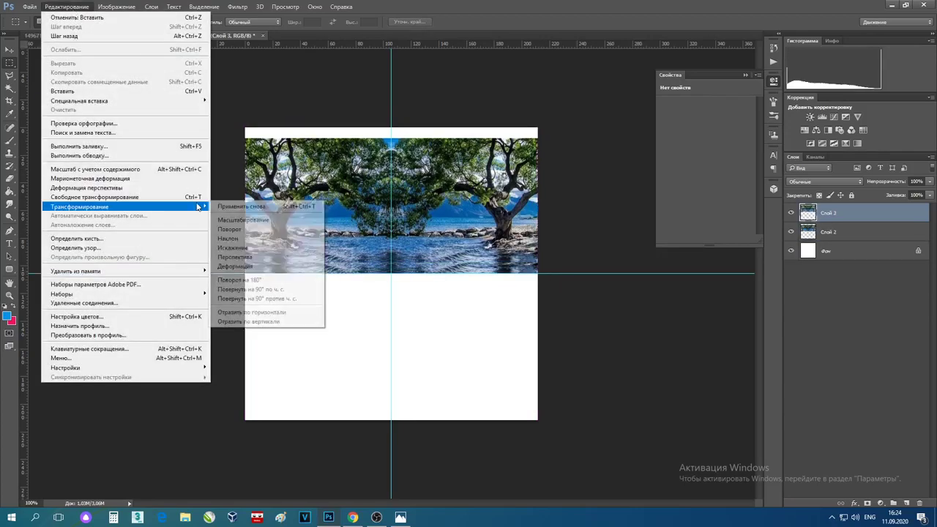
{"action": "left_click", "coordinate": [293, 322]}
Step: Move the flipped strip directly below the horizontal guide and merge it with the upper strip's layer
{"action": "key", "text": "v"}
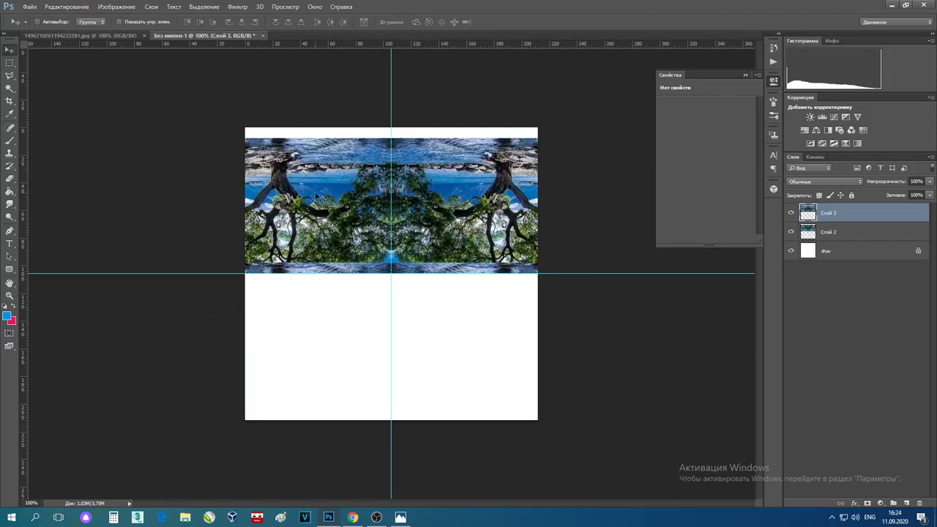
{"action": "left_click_drag", "start_coordinate": [319, 197], "coordinate": [319, 335]}
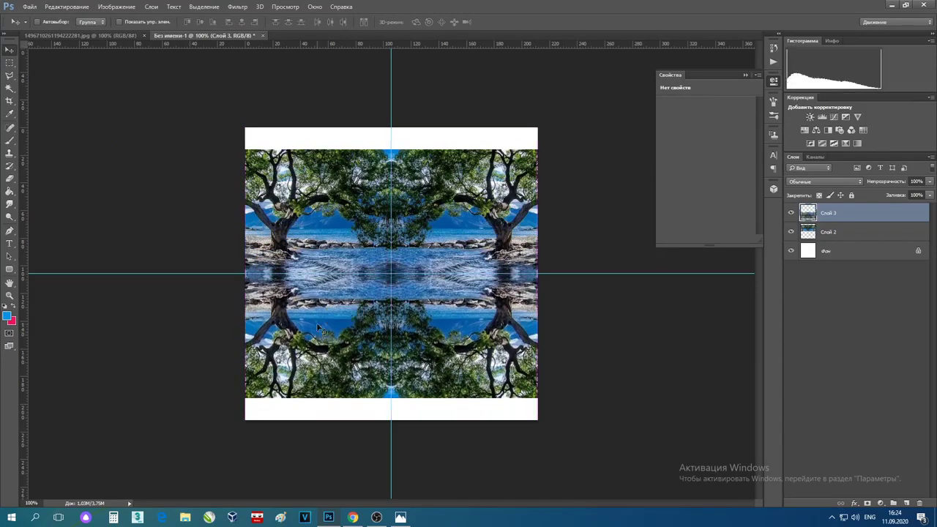
{"action": "left_click", "coordinate": [851, 233], "text": "shift"}
{"action": "key", "text": "ctrl+e"}
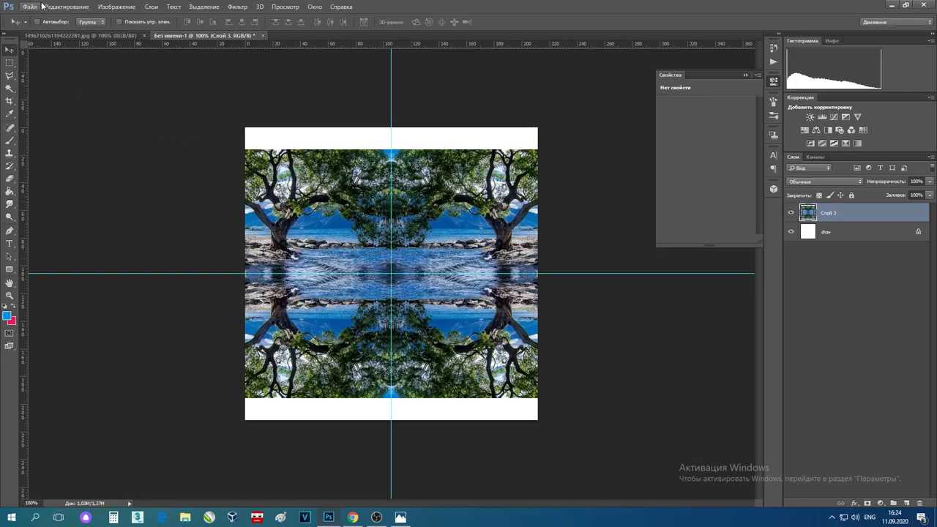
Step: Rotate the merged four-part mirrored layer 45° clockwise about its center
{"action": "left_click", "coordinate": [62, 7]}
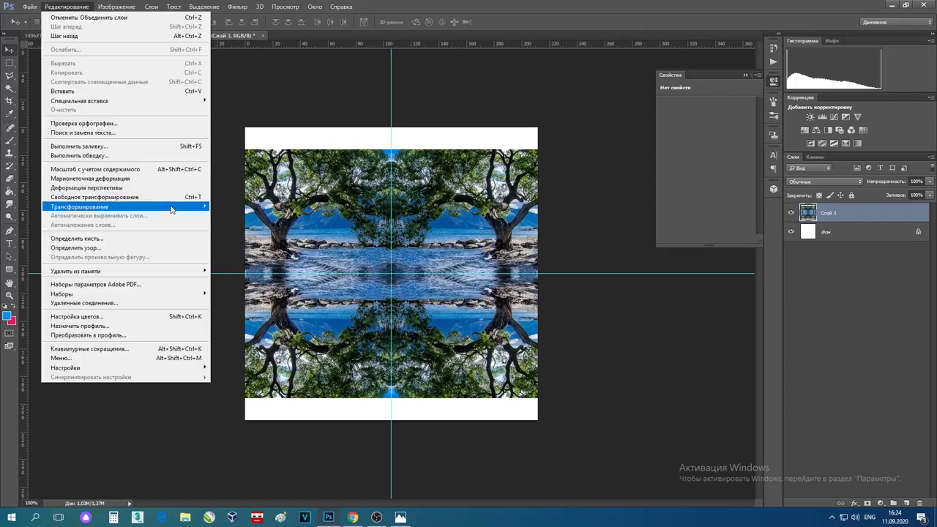
{"action": "mouse_move", "coordinate": [173, 207]}
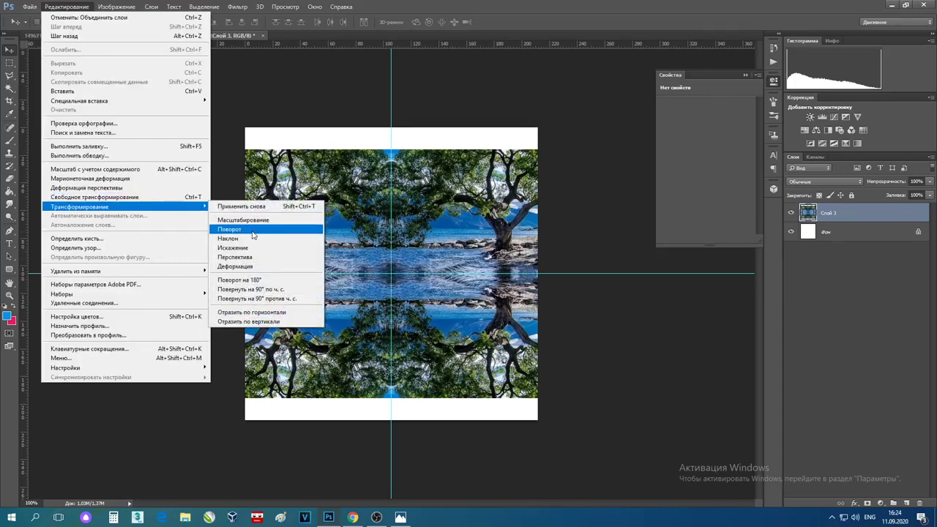
{"action": "left_click", "coordinate": [230, 229]}
{"action": "left_click", "coordinate": [233, 22]}
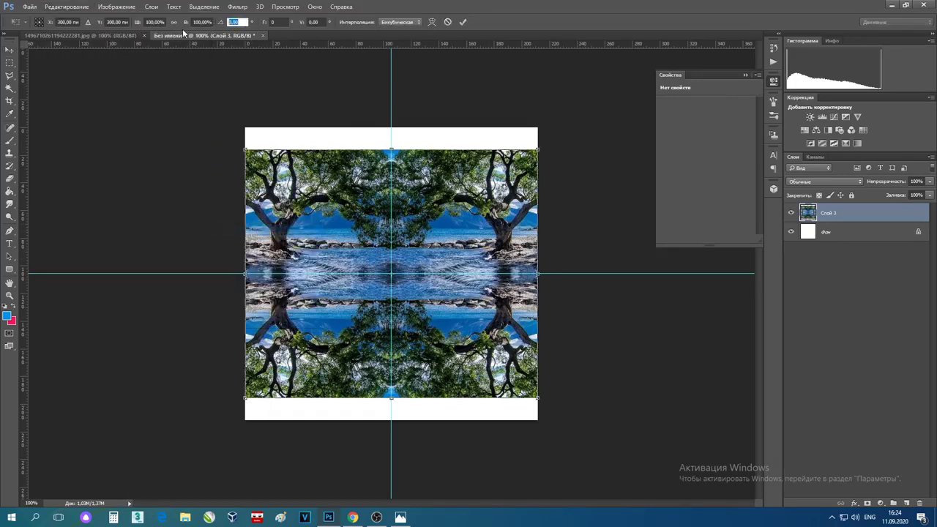
{"action": "type", "text": "45"}
{"action": "key", "text": "Return"}
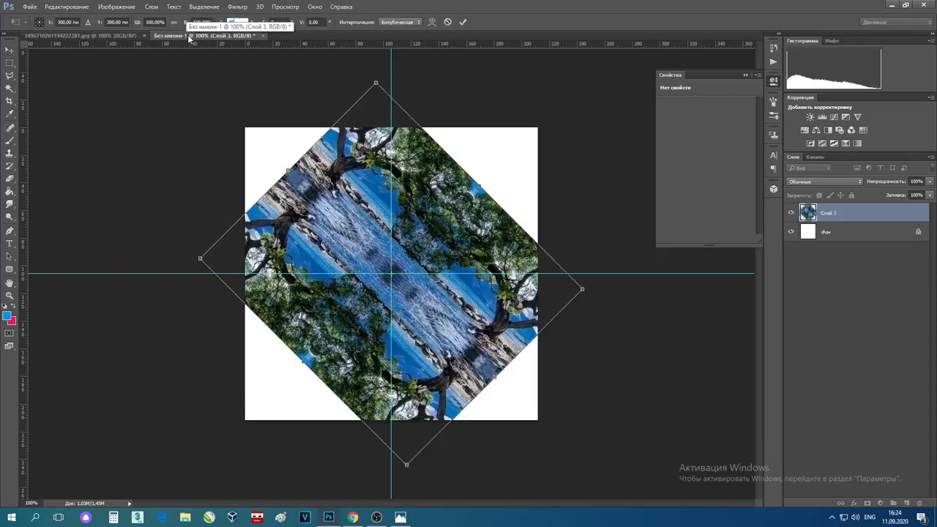
{"action": "left_click", "coordinate": [463, 22]}
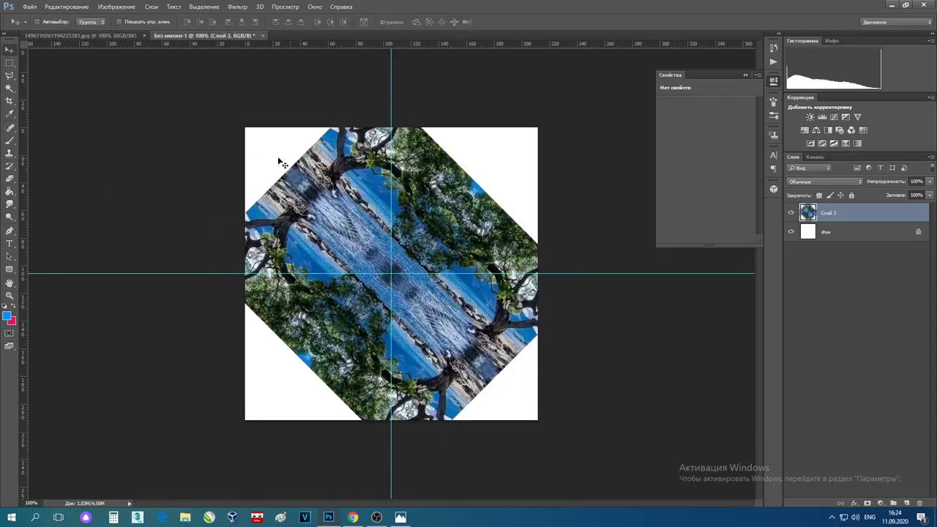
Step: Select the canvas's upper-left and lower-right quadrants along the guides and copy them from the 45° rotated layer to a new layer
{"action": "left_click", "coordinate": [10, 64]}
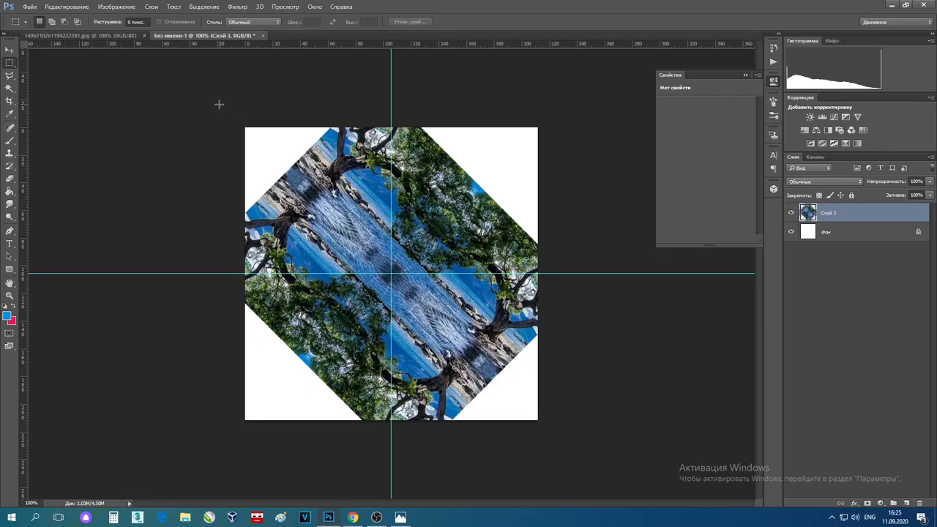
{"action": "left_click_drag", "start_coordinate": [219, 104], "coordinate": [391, 273]}
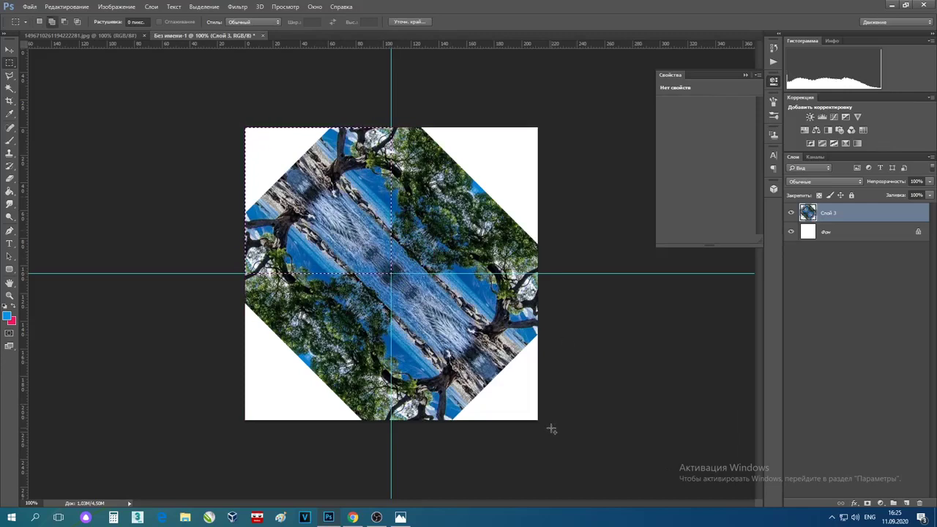
{"action": "left_click_drag", "start_coordinate": [552, 430], "coordinate": [392, 274]}
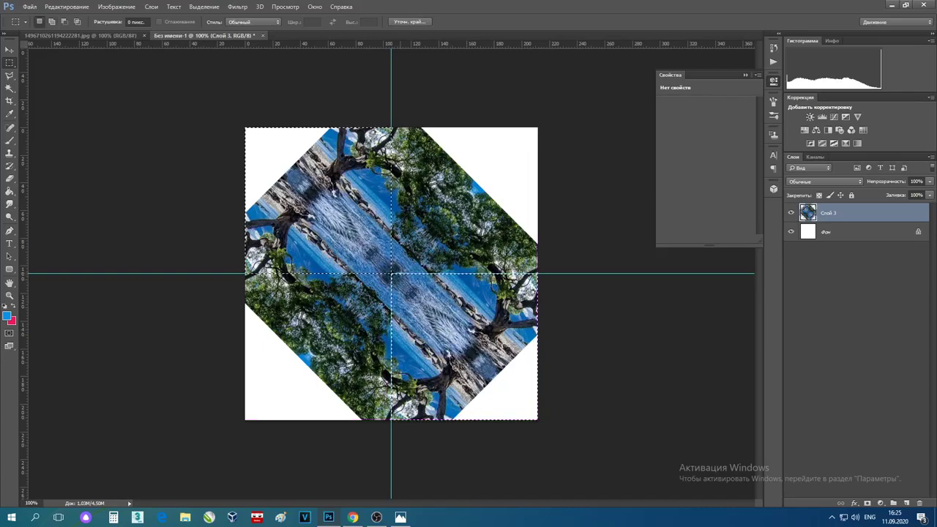
{"action": "key", "text": "ctrl+j"}
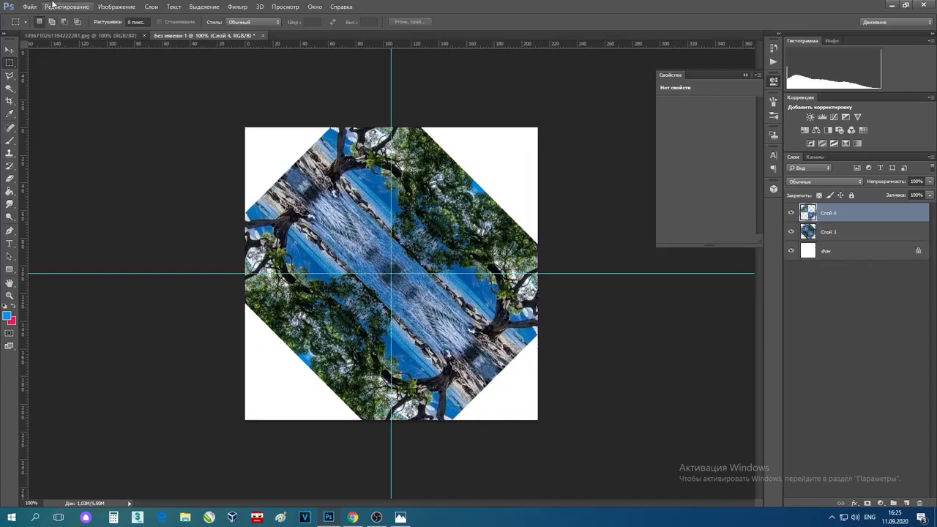
Step: Flip the copied quadrants horizontally and merge them with the rotated layer below
{"action": "left_click", "coordinate": [84, 8]}
{"action": "mouse_move", "coordinate": [190, 207]}
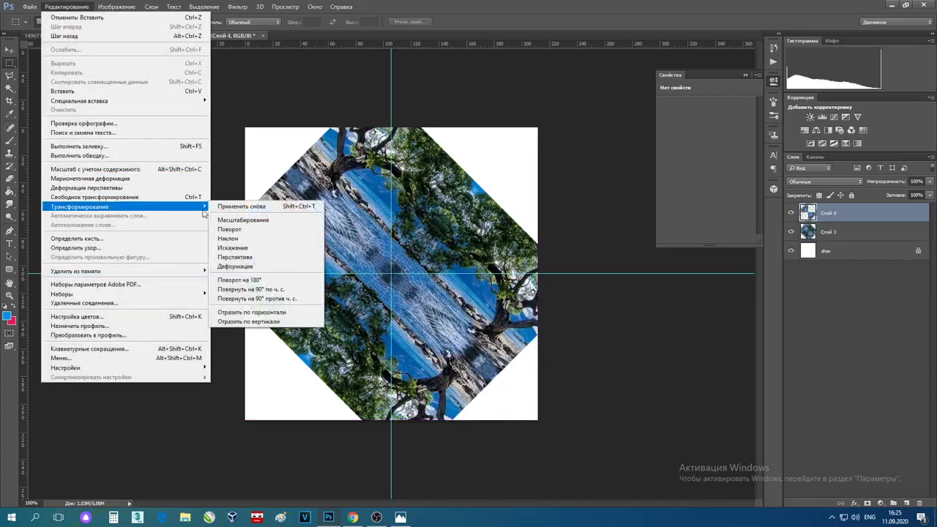
{"action": "left_click", "coordinate": [287, 313]}
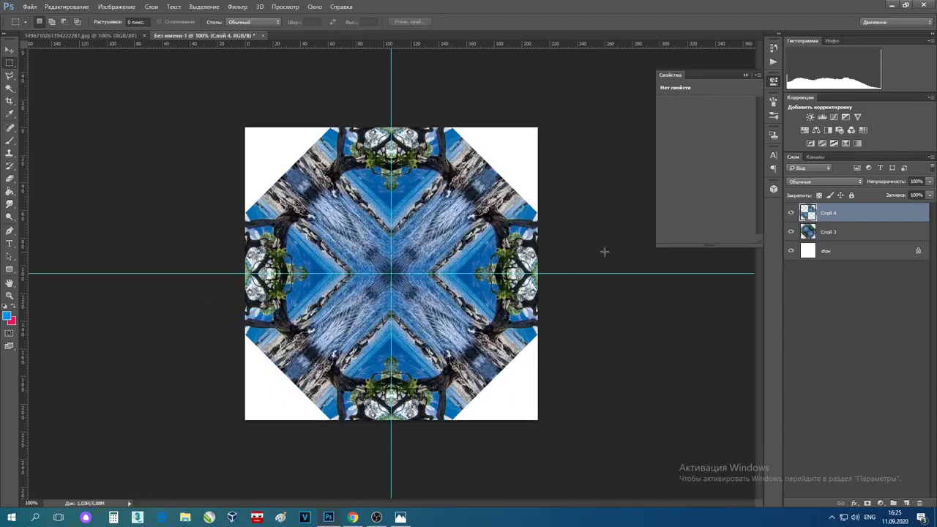
{"action": "left_click", "coordinate": [829, 233], "text": "shift"}
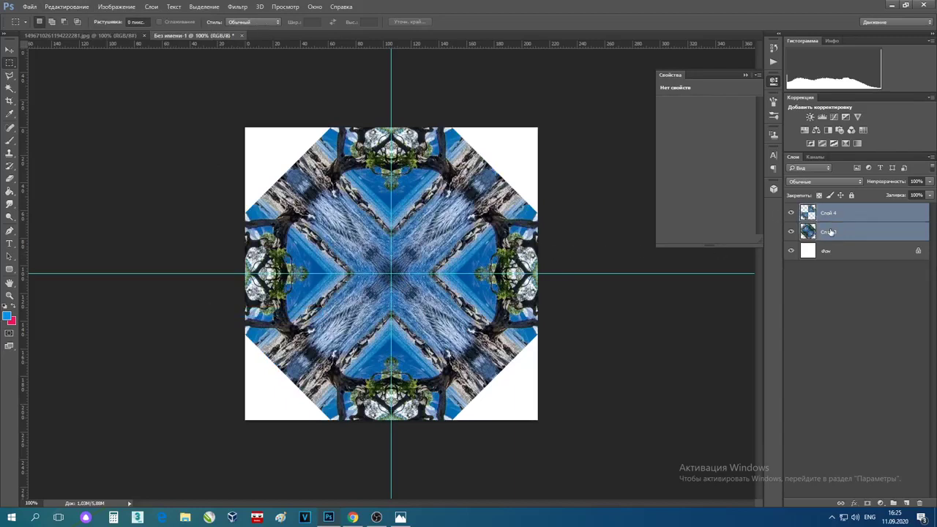
{"action": "key", "text": "ctrl+e"}
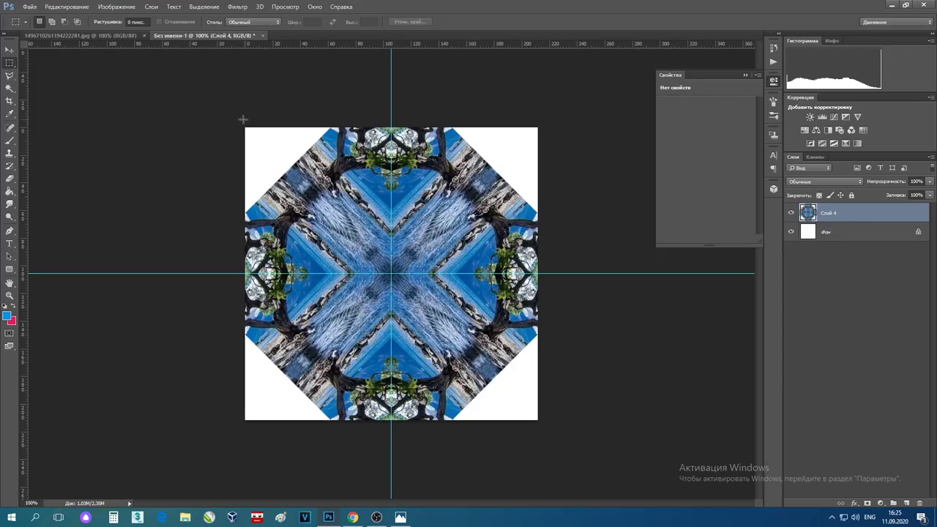
Step: Copy the full canvas area of the merged pattern to a new layer and delete the source layer Слой 4
{"action": "left_click_drag", "start_coordinate": [243, 119], "coordinate": [670, 427]}
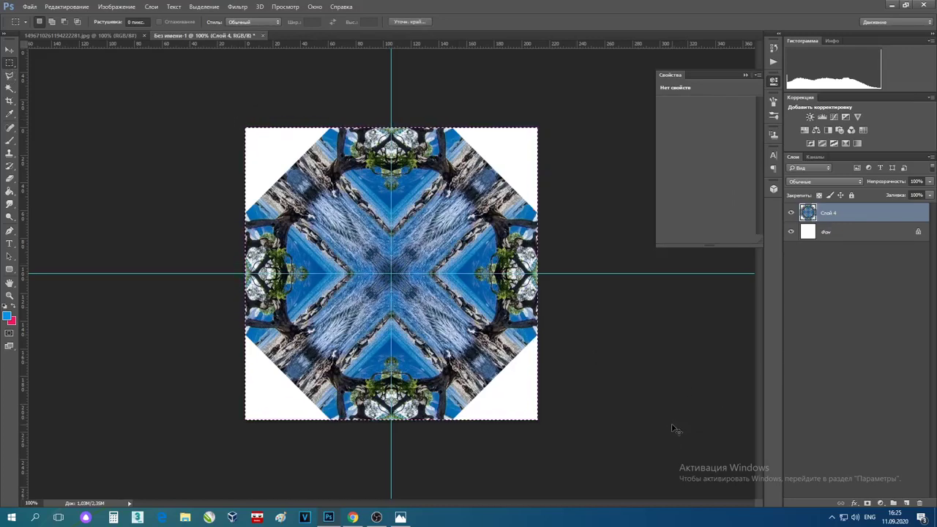
{"action": "key", "text": "ctrl+j"}
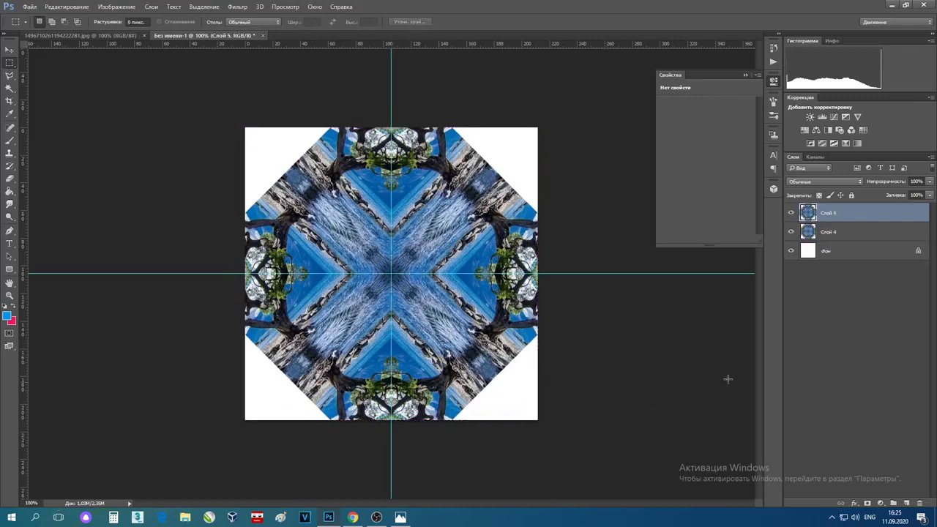
{"action": "left_click", "coordinate": [832, 234]}
{"action": "key", "text": "Delete"}
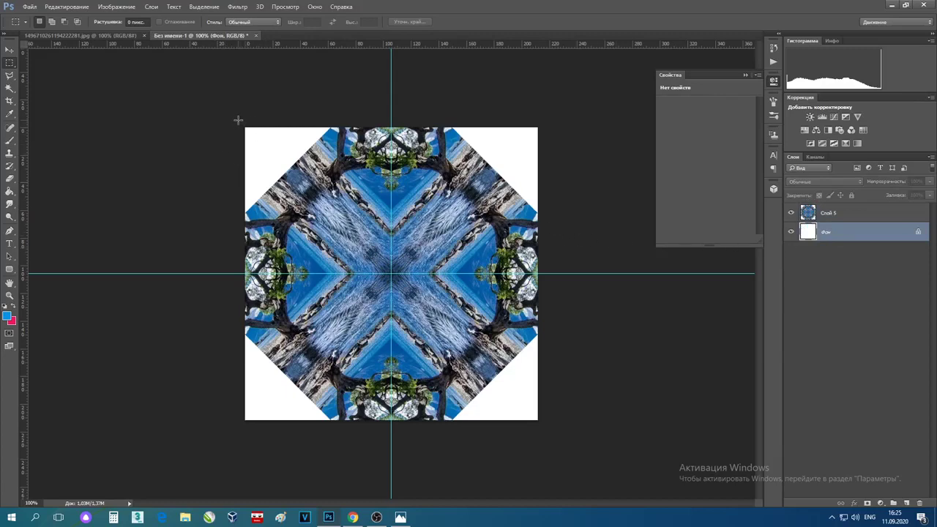
Step: Copy the whole canvas area of Слой 5 to another new layer, delete Слой 5, and select the new copy
{"action": "left_click", "coordinate": [840, 215]}
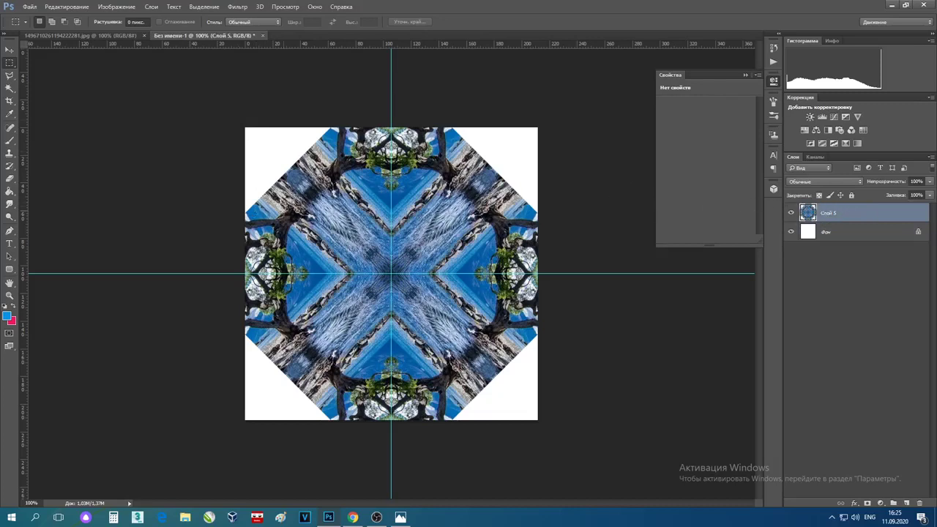
{"action": "left_click_drag", "start_coordinate": [216, 112], "coordinate": [654, 440]}
{"action": "key", "text": "ctrl+j"}
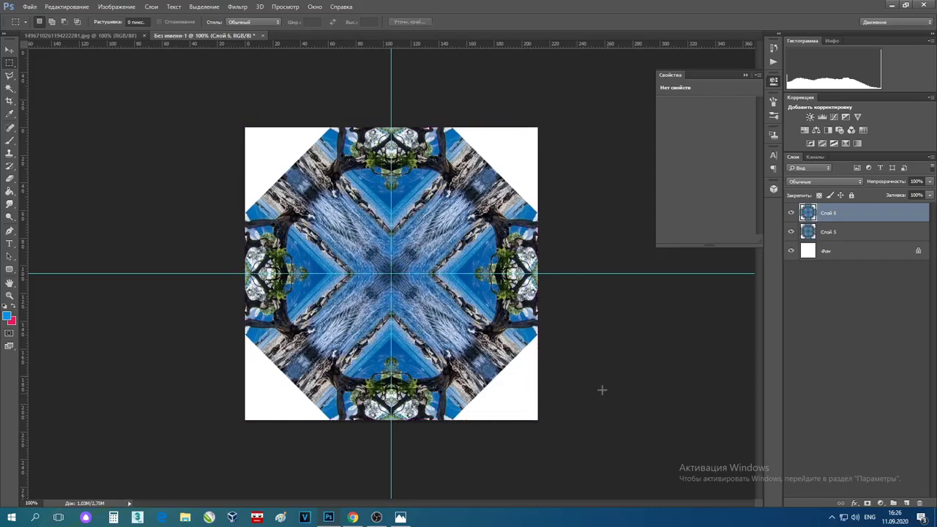
{"action": "left_click", "coordinate": [822, 234]}
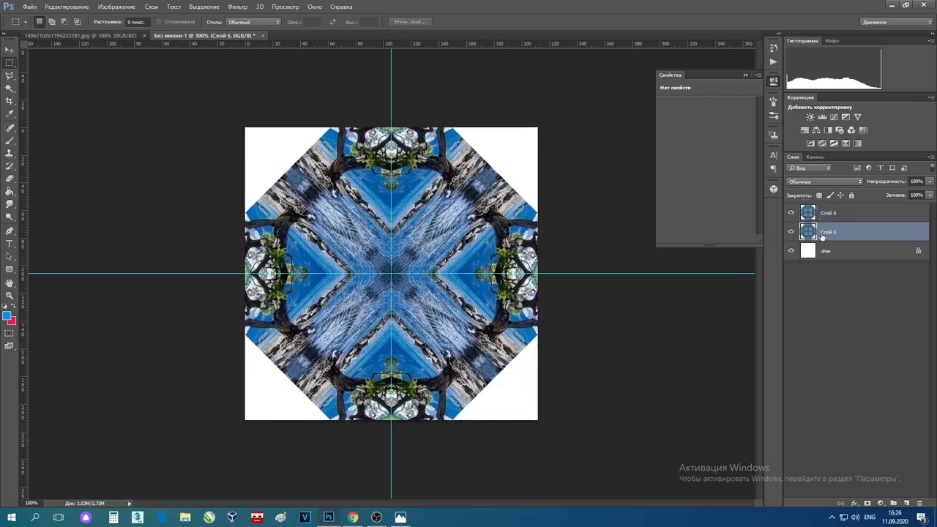
{"action": "key", "text": "Delete"}
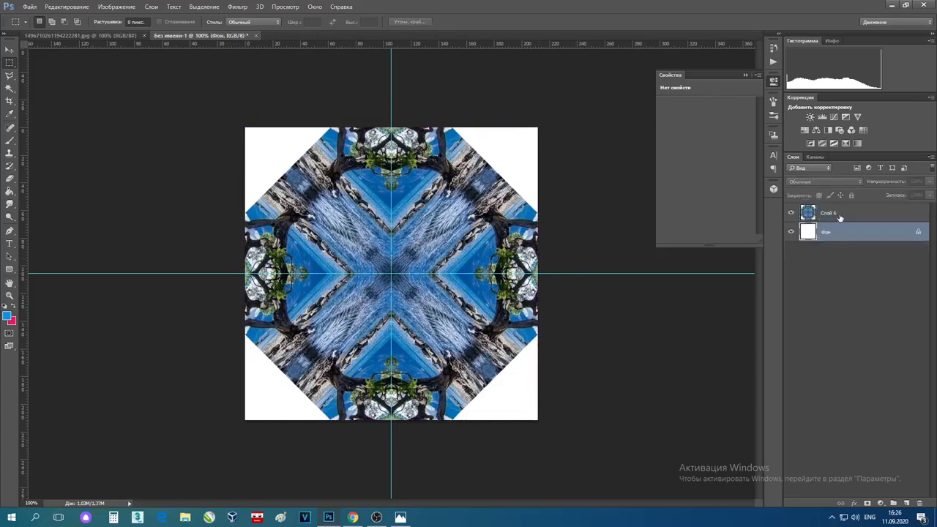
{"action": "left_click", "coordinate": [840, 216]}
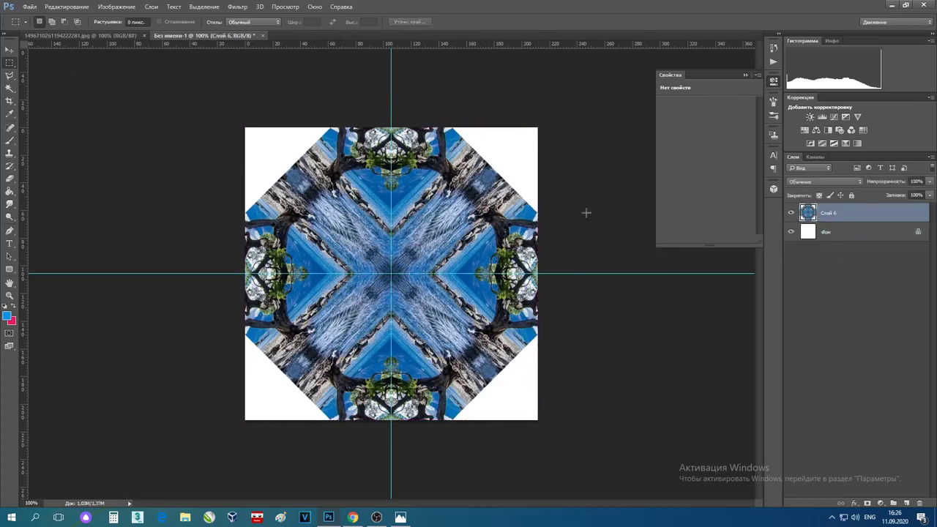
Step: Rotate the trimmed octagonal pattern layer 22.5° clockwise about its center
{"action": "left_click", "coordinate": [60, 7]}
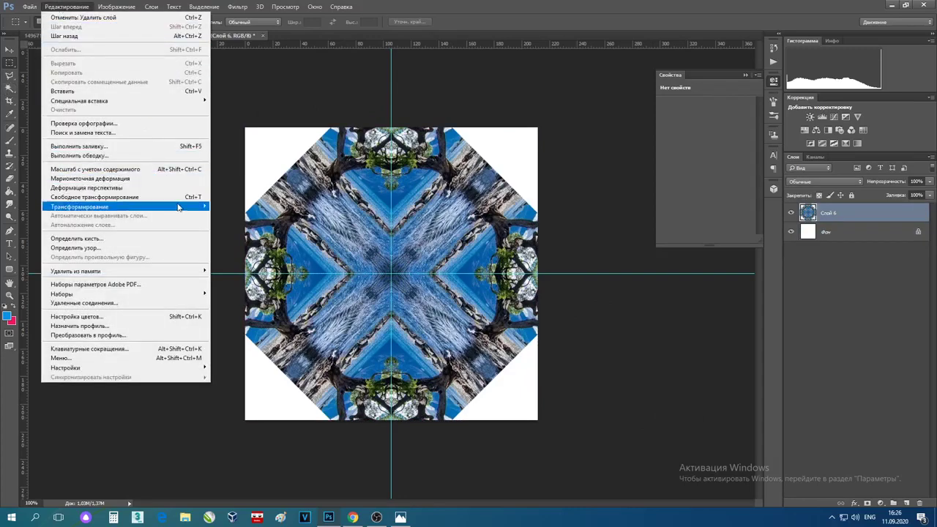
{"action": "mouse_move", "coordinate": [182, 207]}
{"action": "left_click", "coordinate": [258, 232]}
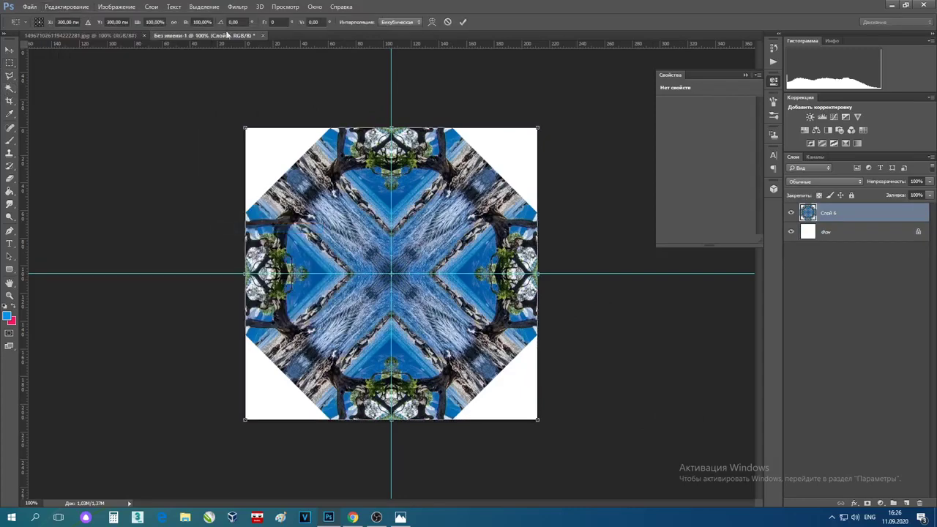
{"action": "type", "text": "4"}
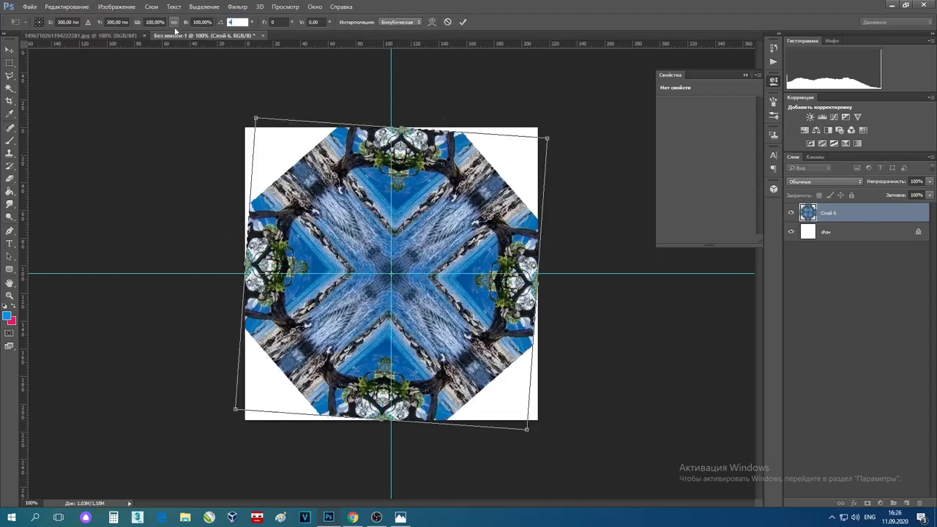
{"action": "type", "text": "54"}
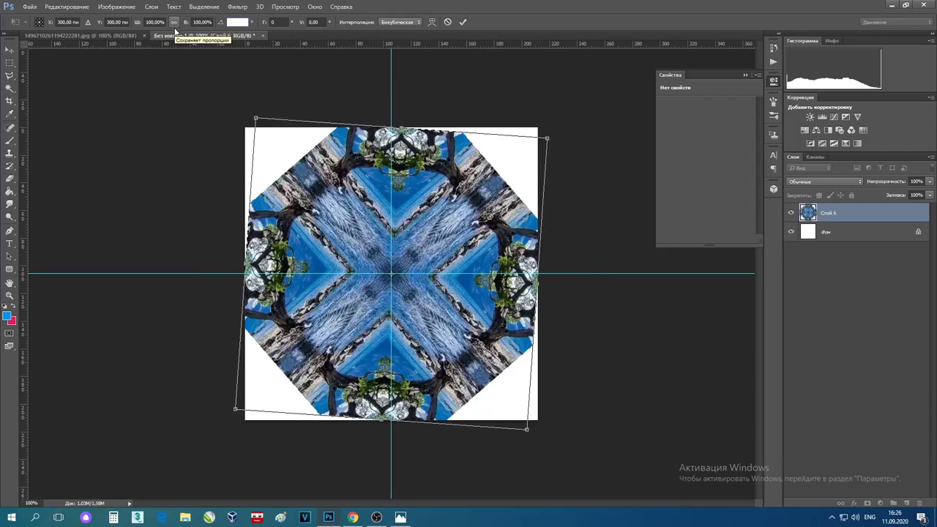
{"action": "type", "text": "0"}
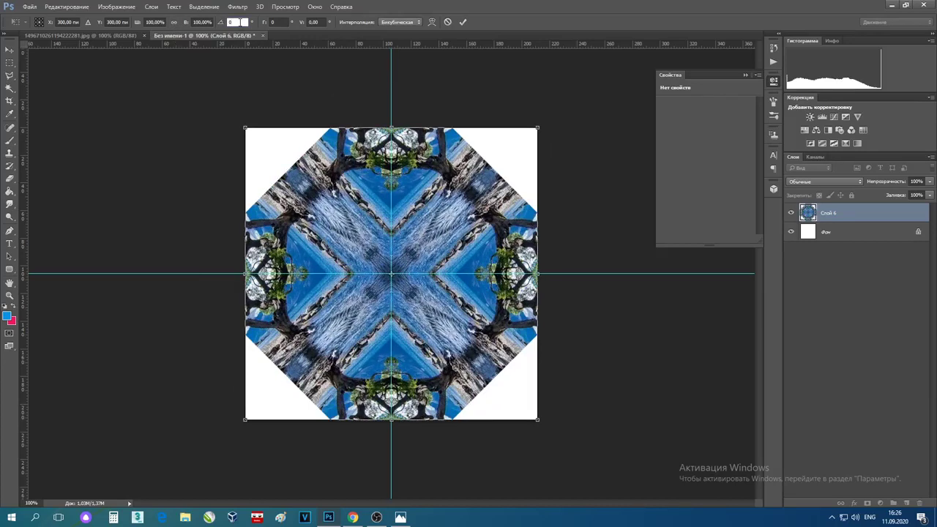
{"action": "key", "text": "Return"}
{"action": "type", "text": "22"}
{"action": "key", "text": "Return"}
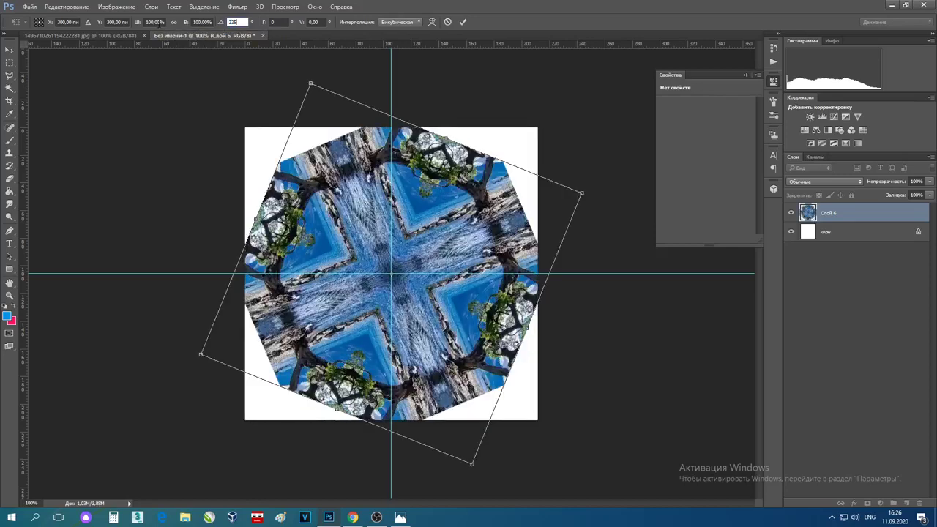
{"action": "left_click", "coordinate": [463, 22]}
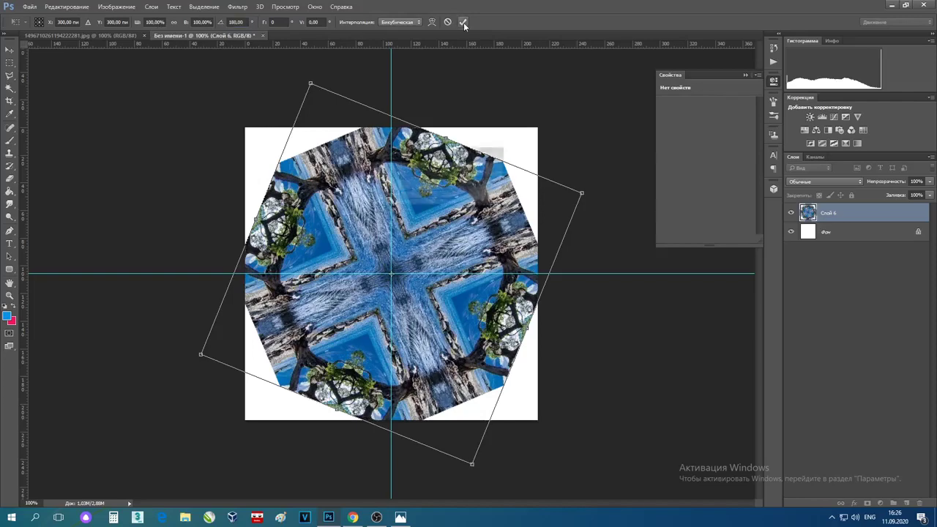
{"action": "left_click", "coordinate": [436, 197]}
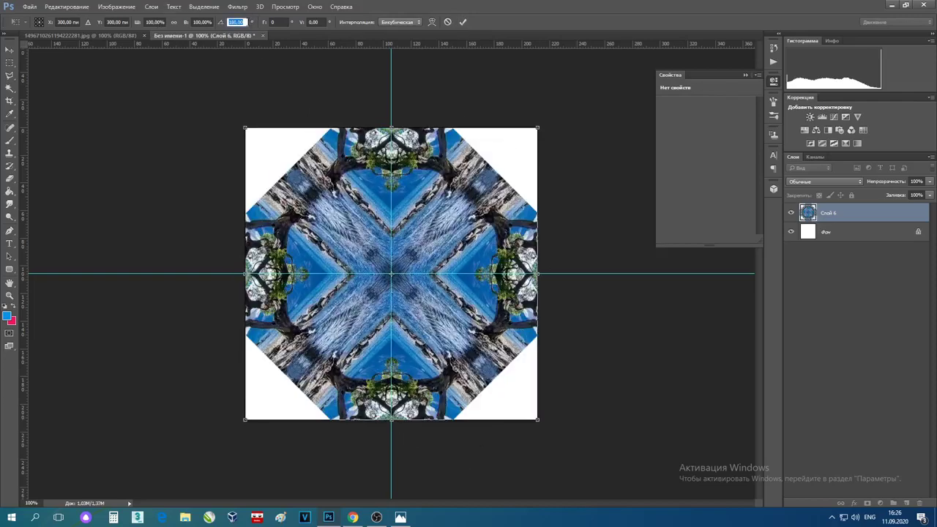
{"action": "key", "text": "shift+Up"}
{"action": "key", "text": "shift+Up"}
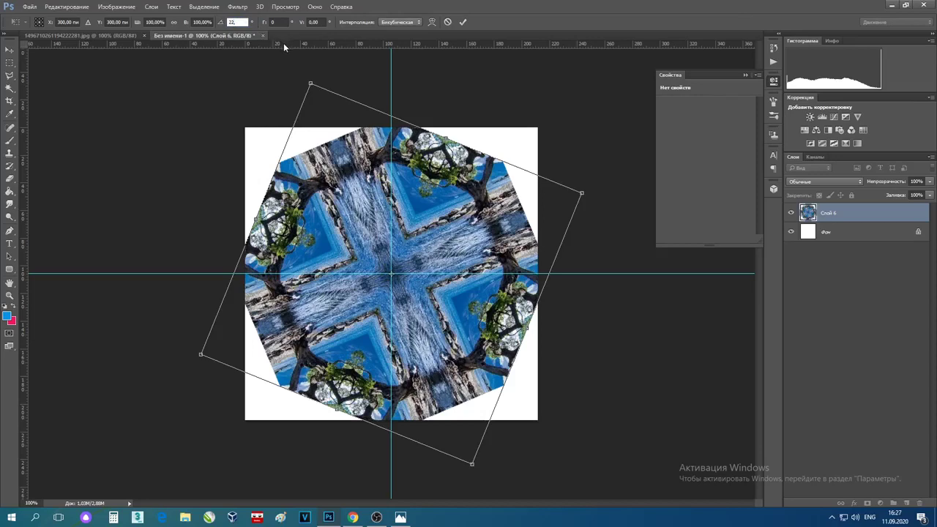
{"action": "type", "text": "5"}
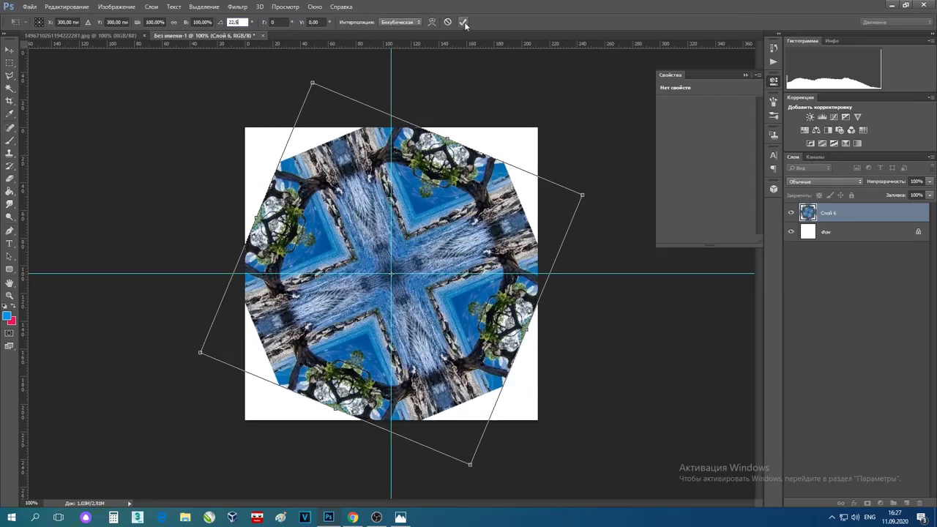
{"action": "left_click", "coordinate": [465, 22]}
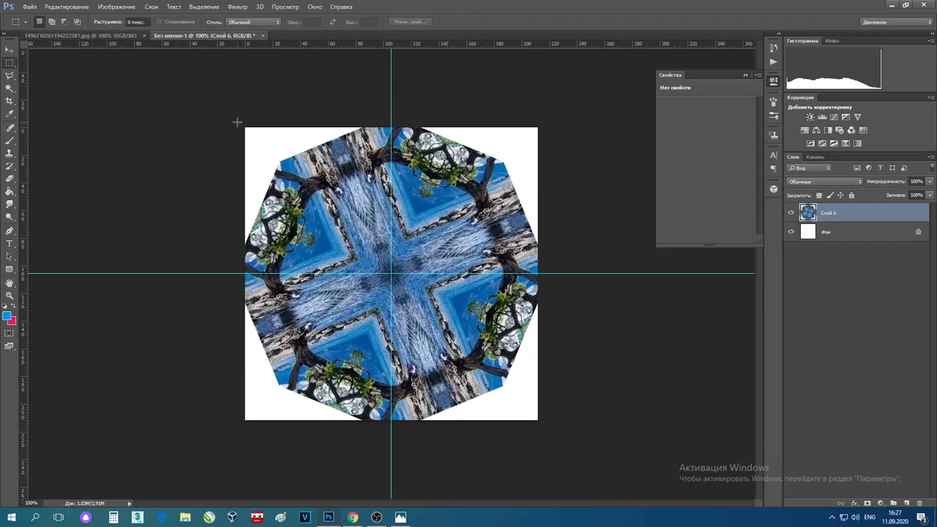
Step: Copy the upper-left and lower-right quadrants of the 22.5° rotated pattern to a new layer
{"action": "left_click_drag", "start_coordinate": [244, 127], "coordinate": [393, 273]}
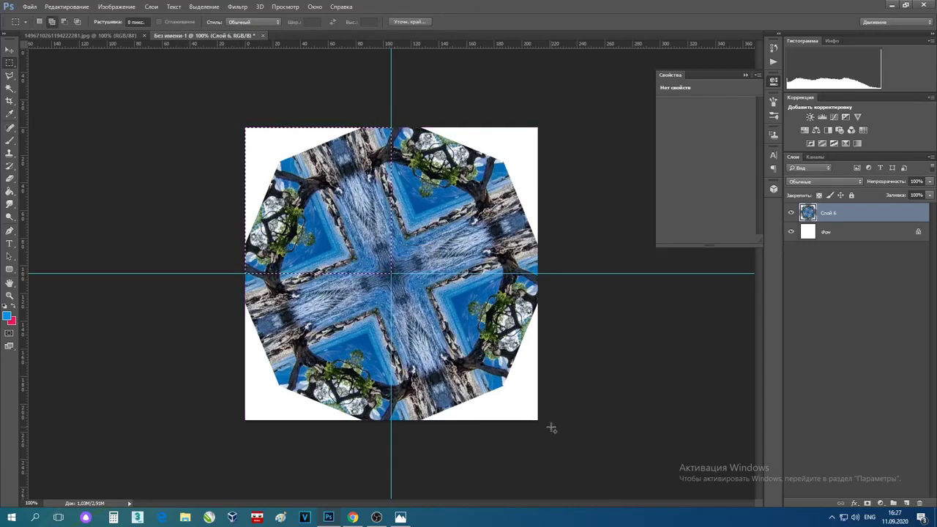
{"action": "left_click_drag", "start_coordinate": [539, 421], "coordinate": [393, 273]}
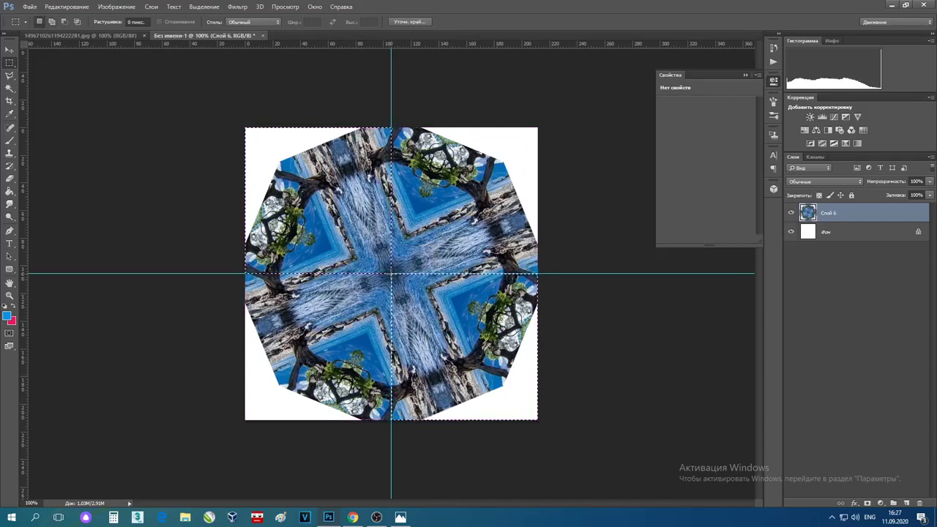
{"action": "key", "text": "ctrl+j"}
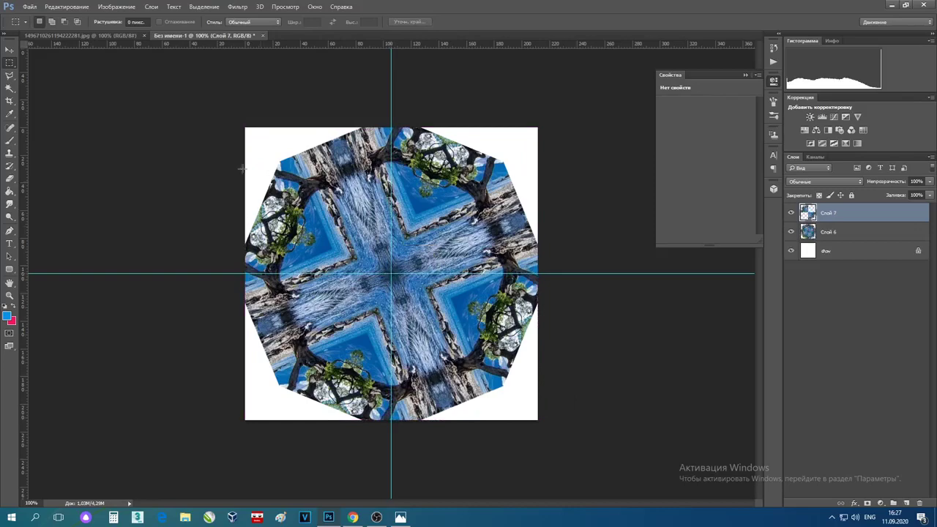
Step: Flip the copied quadrants on Слой 7 horizontally and merge them with Слой 6
{"action": "left_click", "coordinate": [67, 6]}
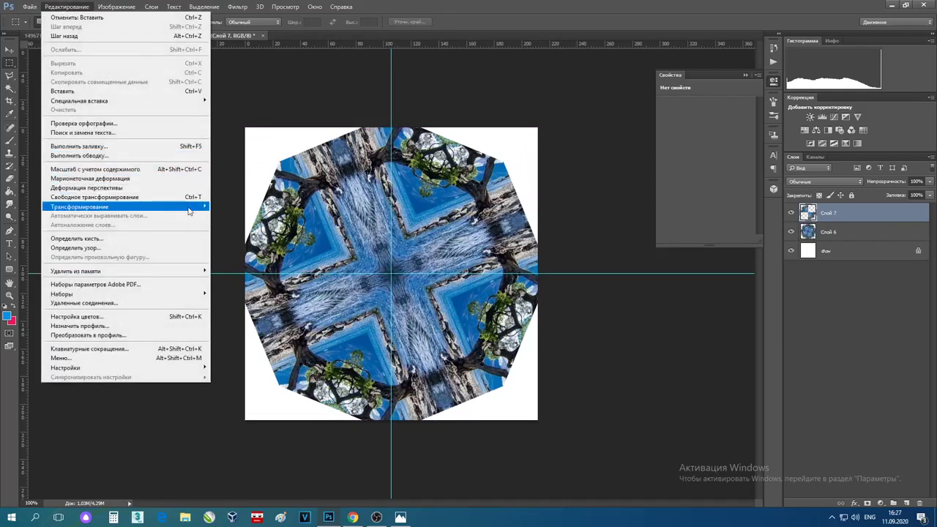
{"action": "mouse_move", "coordinate": [189, 207]}
{"action": "left_click", "coordinate": [241, 312]}
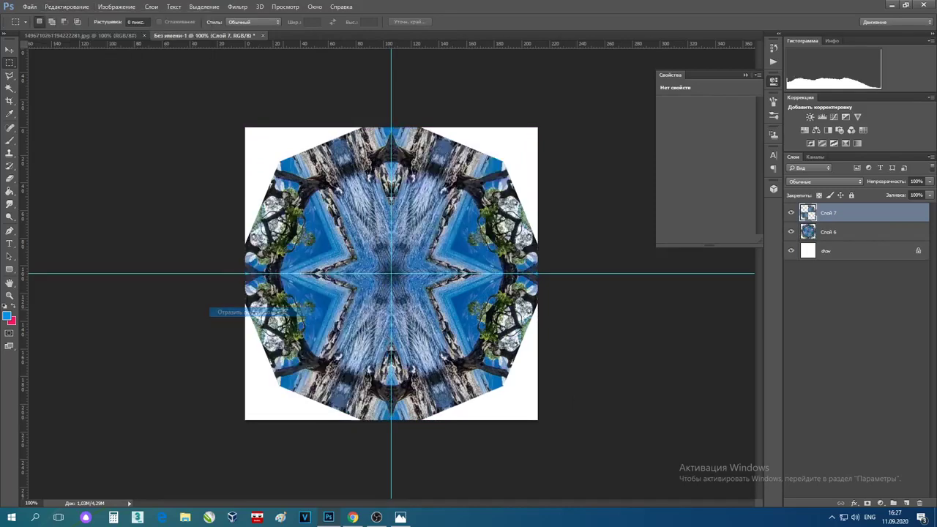
{"action": "left_click", "coordinate": [839, 234], "text": "shift"}
{"action": "key", "text": "ctrl+e"}
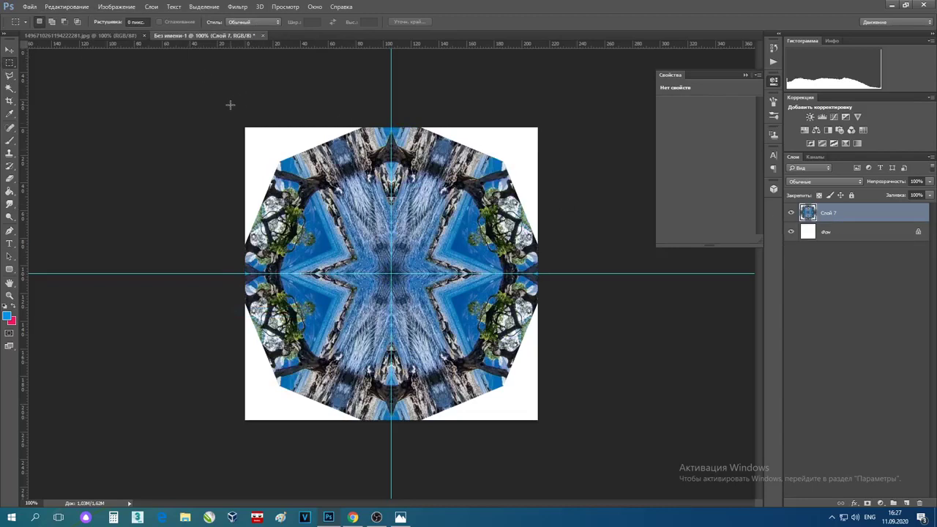
{"action": "left_click_drag", "start_coordinate": [230, 105], "coordinate": [673, 424]}
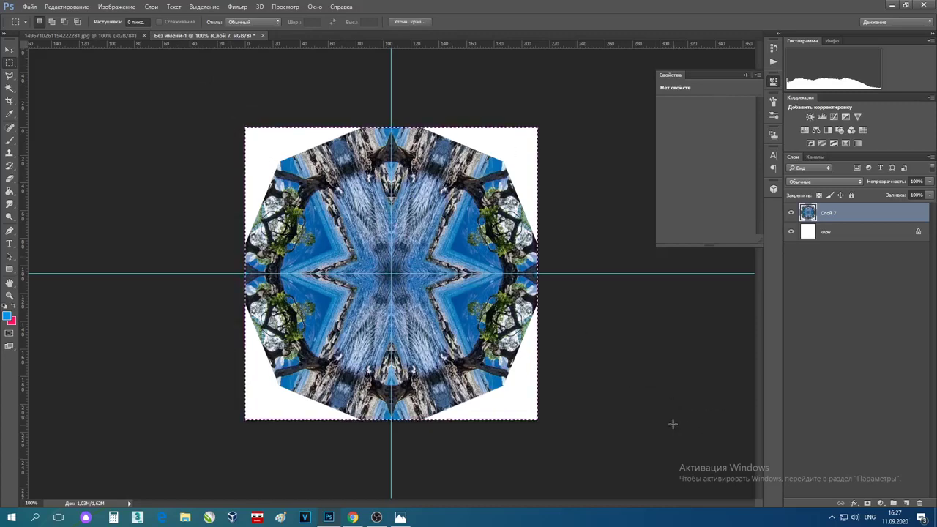
{"action": "key", "text": "ctrl+d"}
{"action": "left_click", "coordinate": [10, 49]}
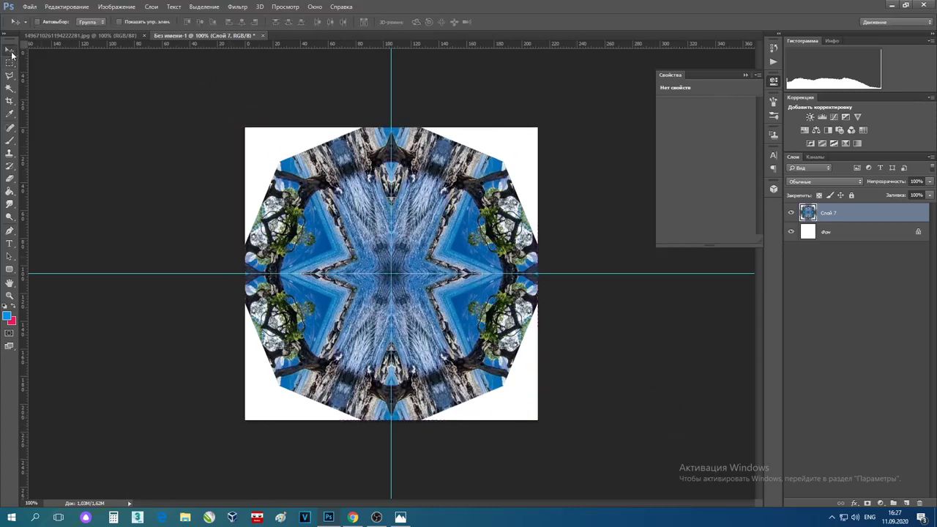
{"action": "left_click_drag", "start_coordinate": [480, 217], "coordinate": [464, 220]}
{"action": "key", "text": "ctrl+z"}
Step: Copy the full canvas area of the merged Слой 7 to a new layer and delete Слой 7
{"action": "left_click", "coordinate": [10, 63]}
{"action": "key", "text": "ctrl+a"}
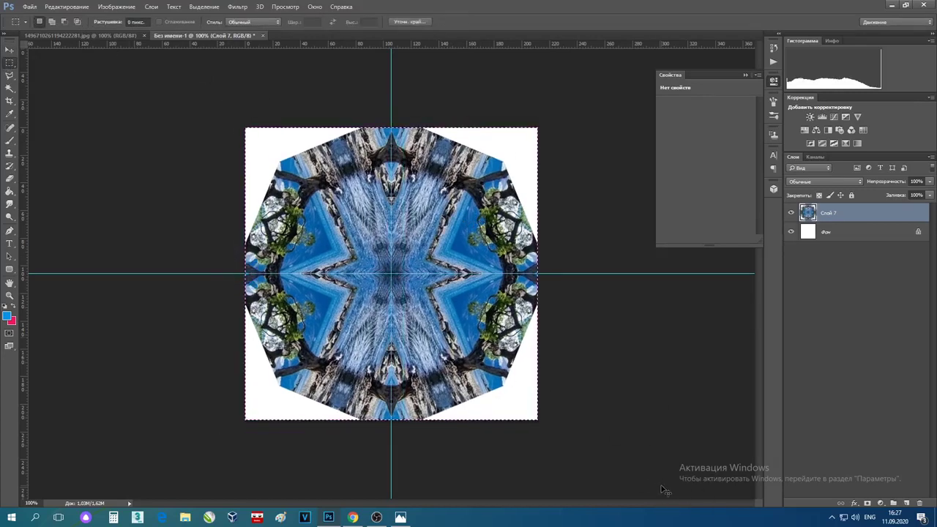
{"action": "key", "text": "ctrl+j"}
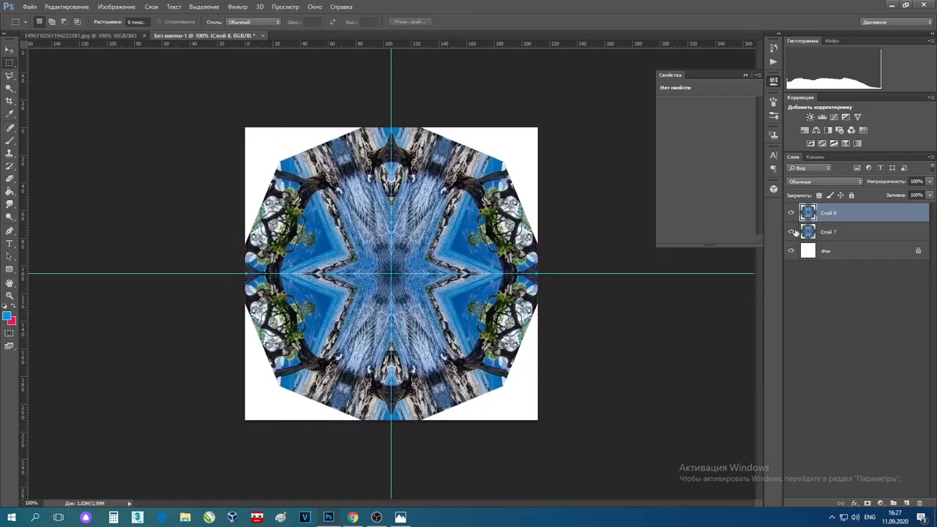
{"action": "left_click", "coordinate": [847, 233]}
{"action": "key", "text": "Delete"}
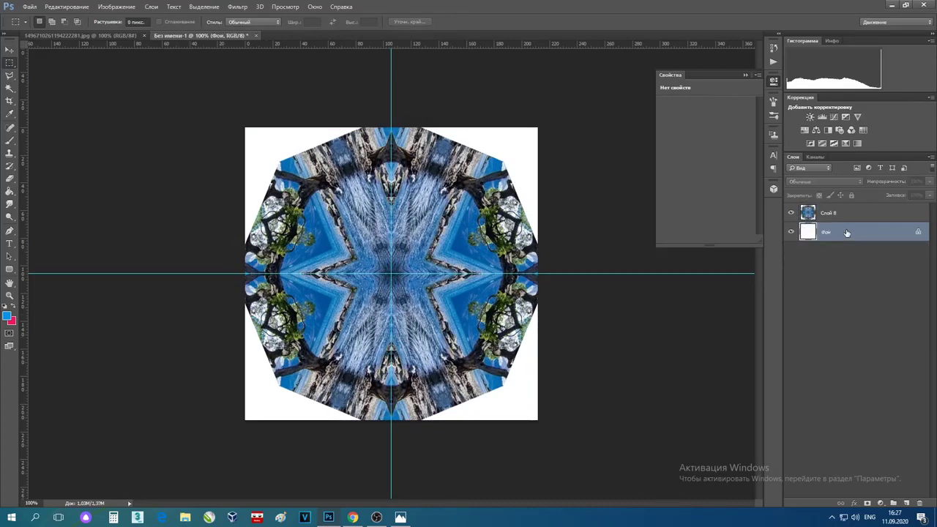
Step: Rotate the trimmed pattern on Слой 8 by 22.5° clockwise about its center
{"action": "left_click", "coordinate": [72, 5]}
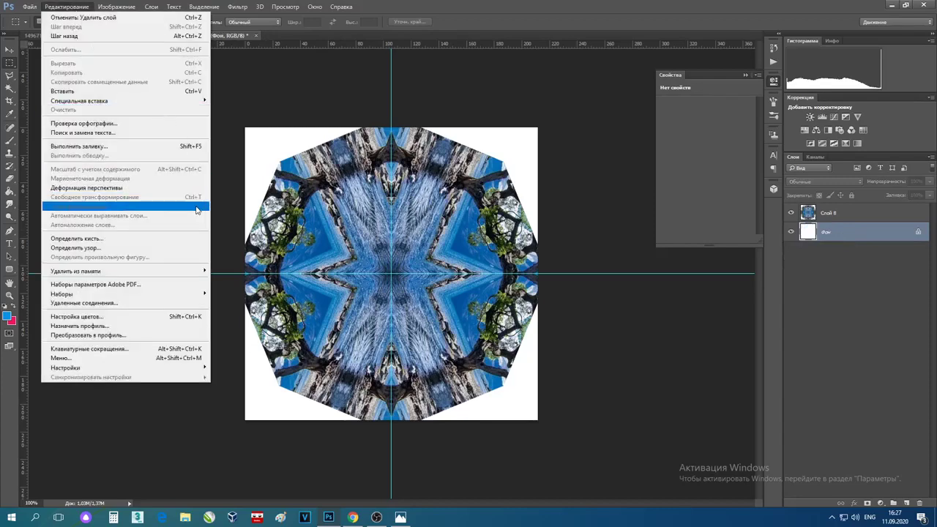
{"action": "left_click", "coordinate": [835, 212]}
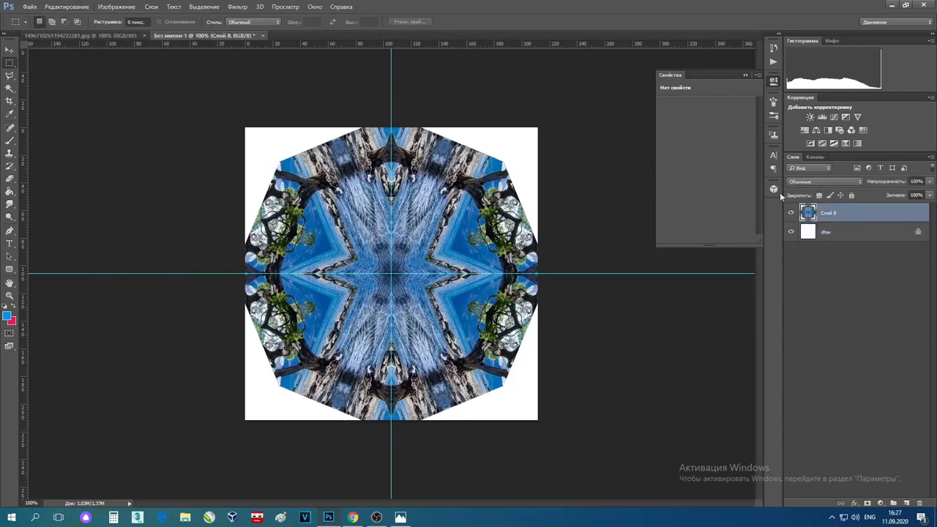
{"action": "left_click", "coordinate": [67, 5]}
{"action": "mouse_move", "coordinate": [205, 209]}
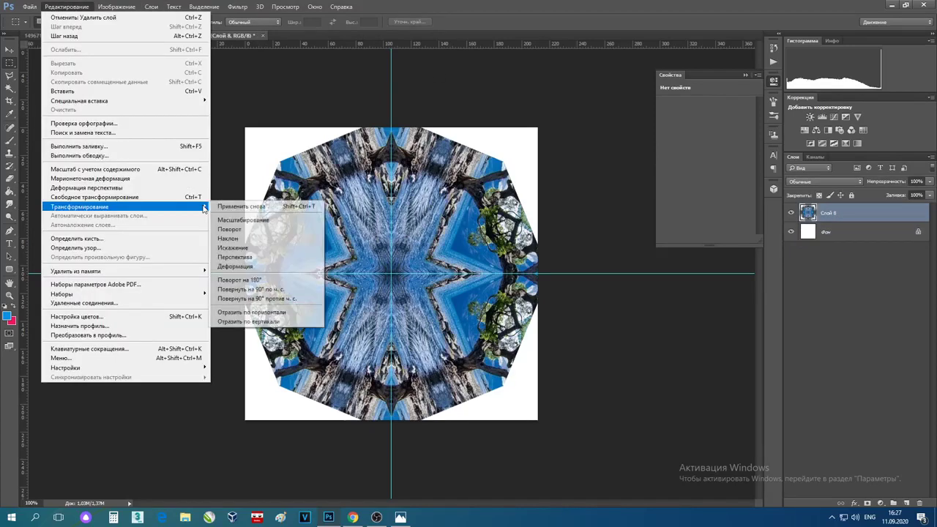
{"action": "left_click", "coordinate": [273, 232]}
{"action": "left_click", "coordinate": [233, 22]}
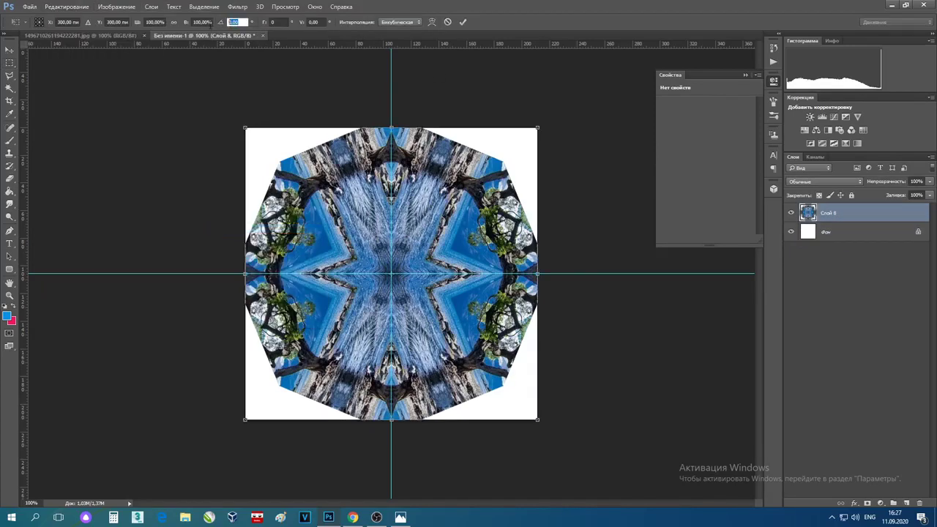
{"action": "type", "text": "45"}
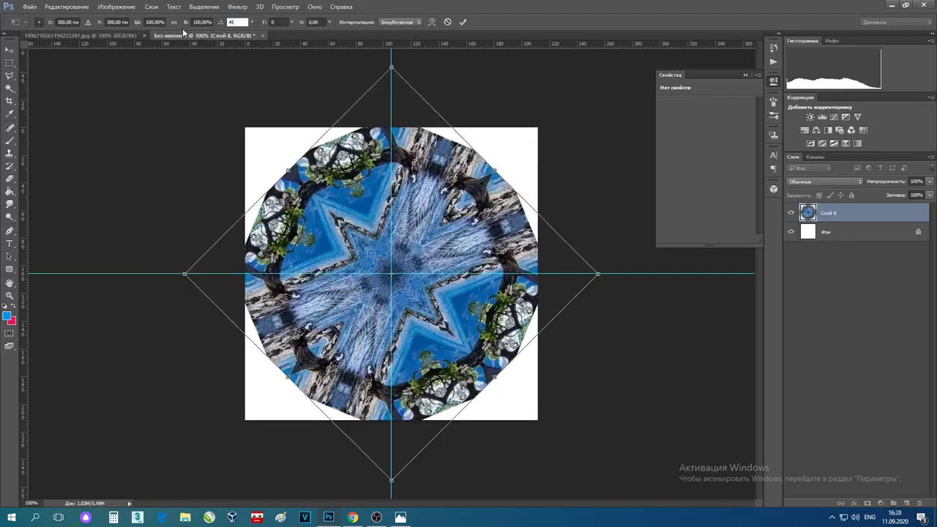
{"action": "key", "text": "BackSpace"}
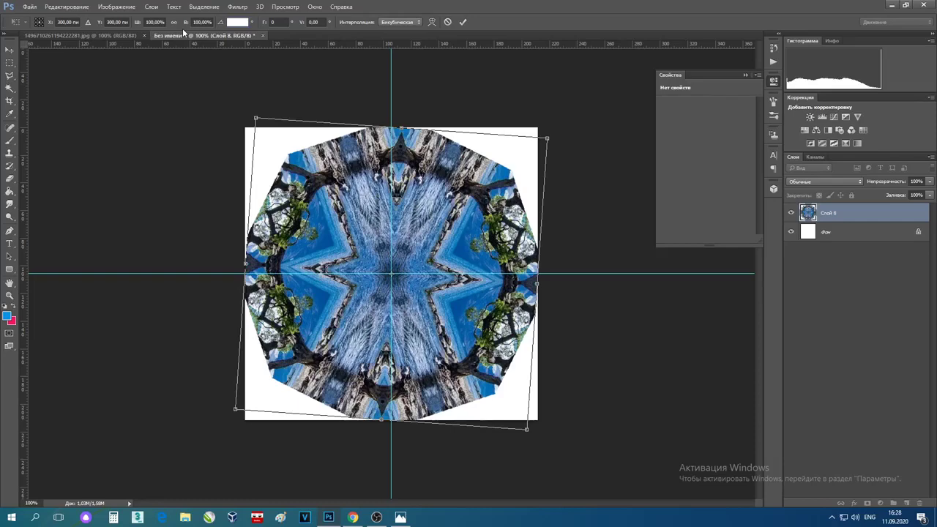
{"action": "type", "text": "25"}
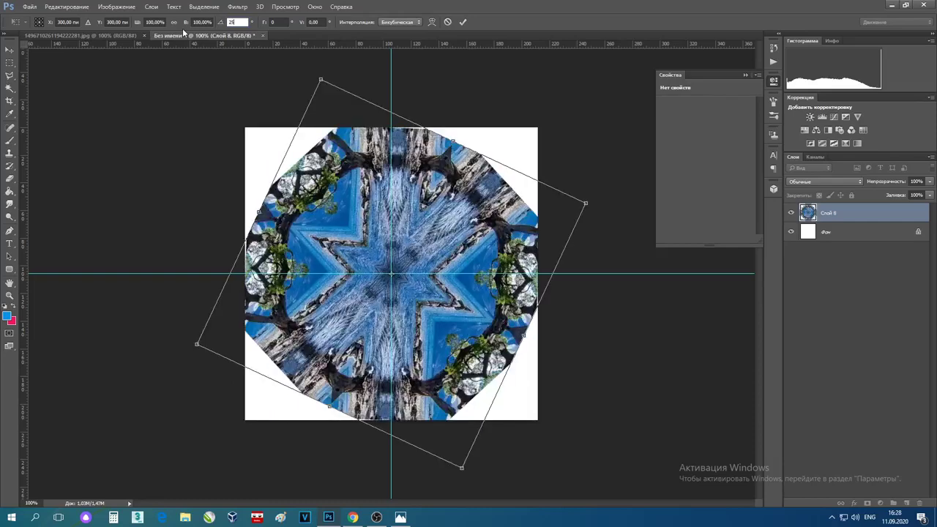
{"action": "key", "text": "BackSpace"}
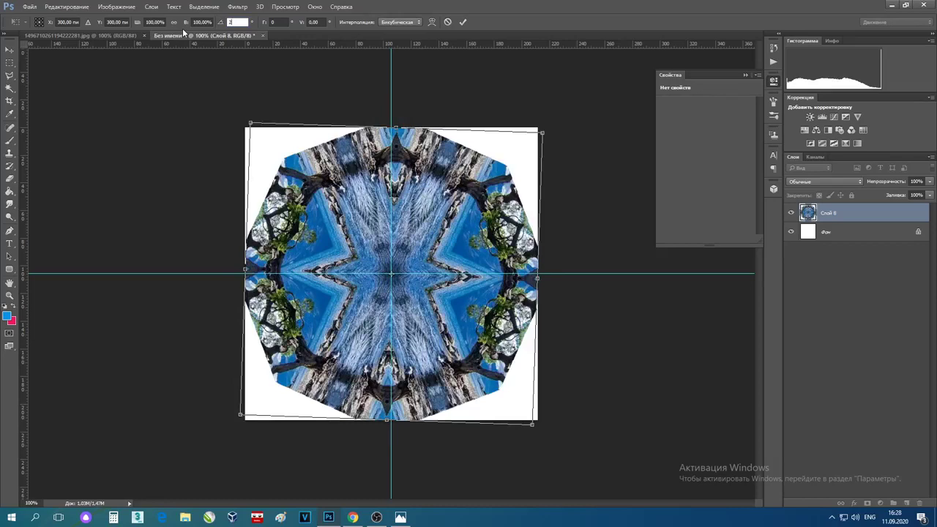
{"action": "type", "text": "22,"}
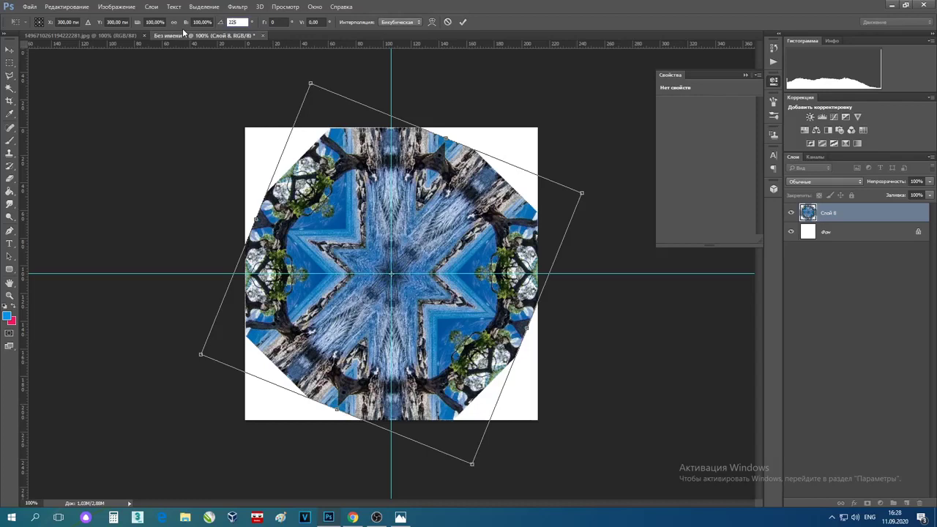
{"action": "type", "text": "5"}
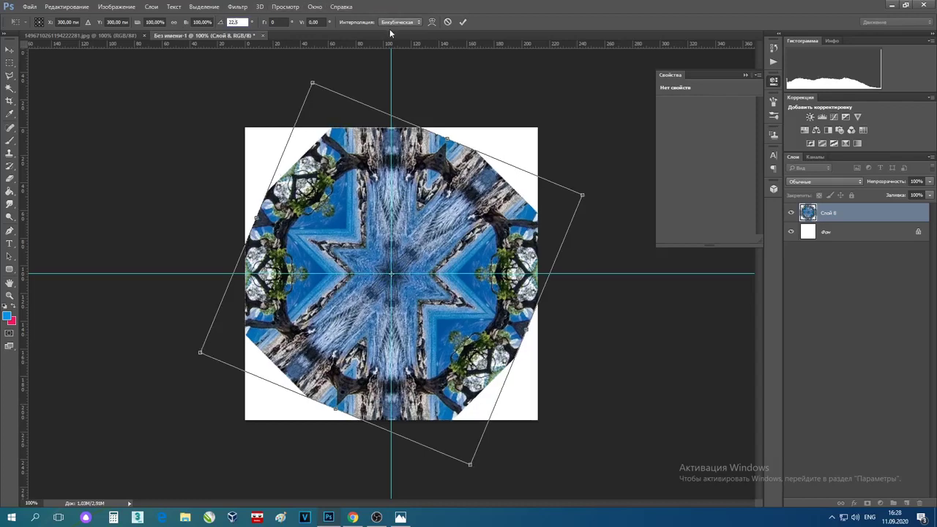
{"action": "left_click", "coordinate": [463, 22]}
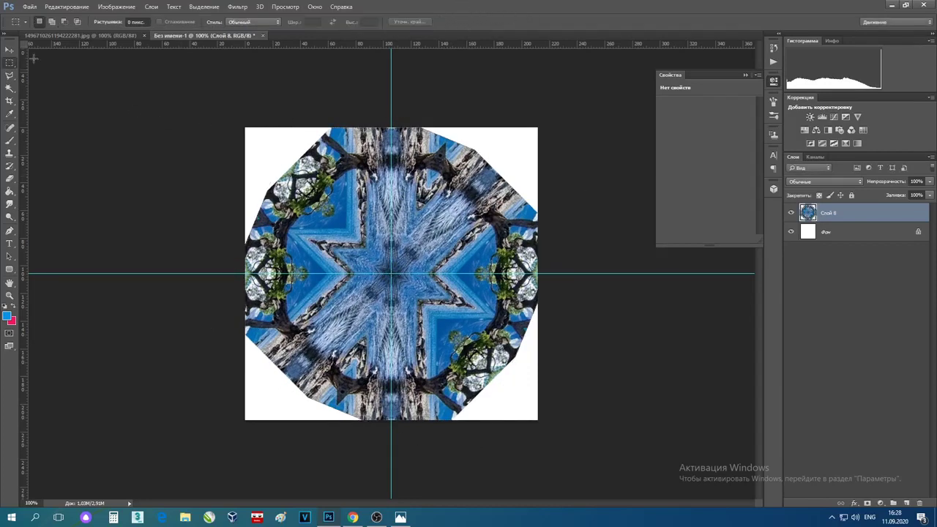
Step: Copy the upper-left and lower-right quadrants of the rotated Слой 8 to a new layer
{"action": "left_click_drag", "start_coordinate": [245, 127], "coordinate": [391, 274]}
{"action": "left_click_drag", "start_coordinate": [539, 421], "coordinate": [391, 273]}
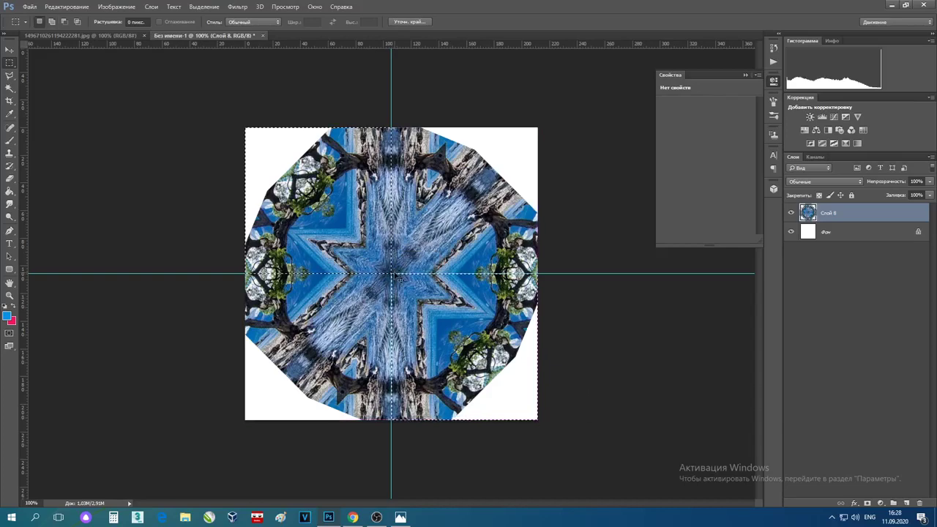
{"action": "key", "text": "ctrl+j"}
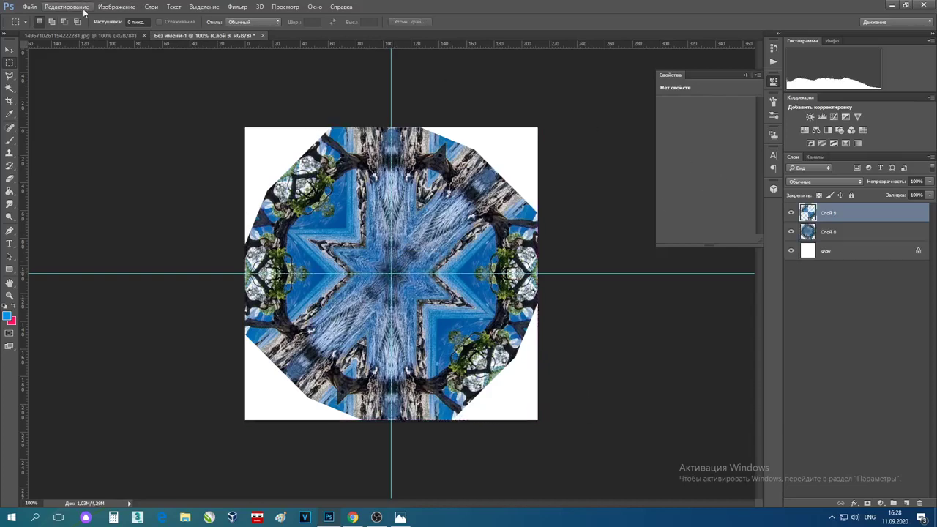
Step: Flip the copied quadrants on Слой 9 horizontally and merge them with Слой 8
{"action": "left_click", "coordinate": [66, 7]}
{"action": "mouse_move", "coordinate": [206, 210]}
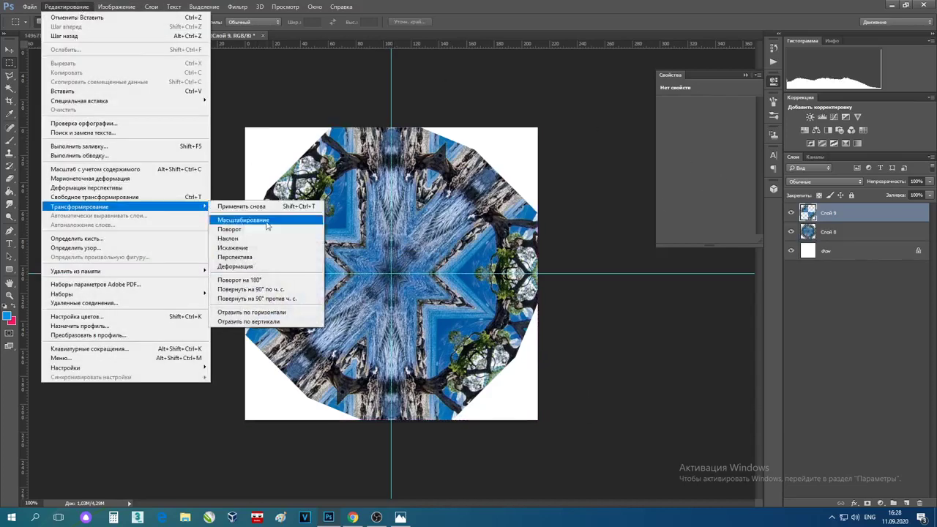
{"action": "left_click", "coordinate": [317, 312]}
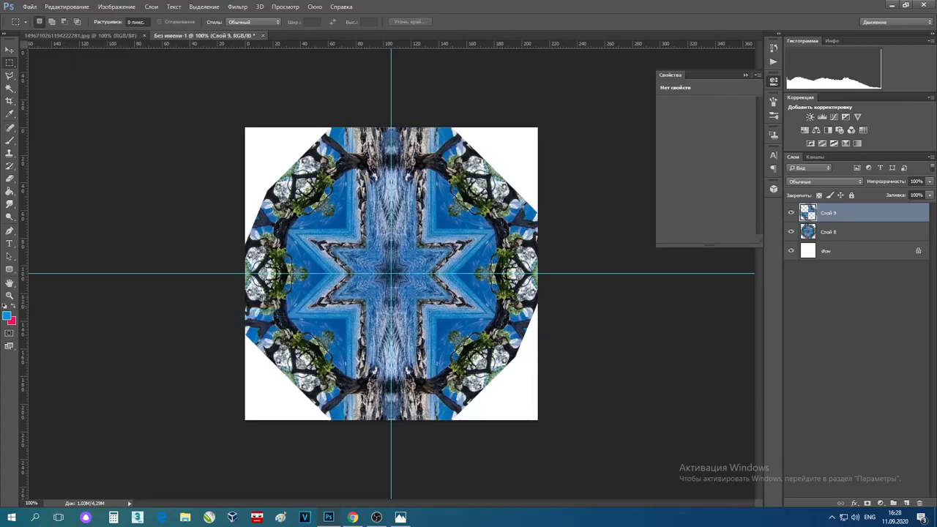
{"action": "left_click", "coordinate": [826, 231], "text": "shift"}
{"action": "key", "text": "ctrl+e"}
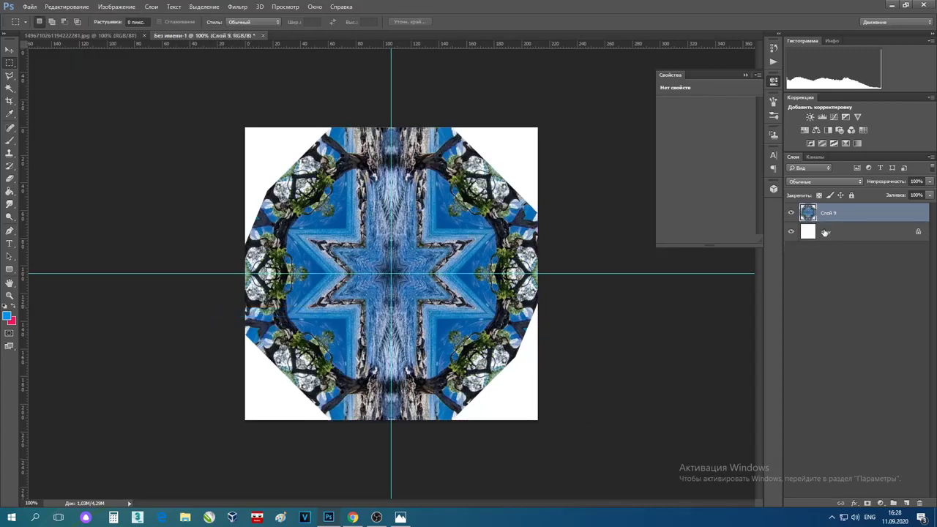
Step: Copy the full canvas area of the merged Слой 9 to a new layer and delete Слой 9
{"action": "left_click_drag", "start_coordinate": [229, 95], "coordinate": [623, 432]}
{"action": "key", "text": "ctrl+j"}
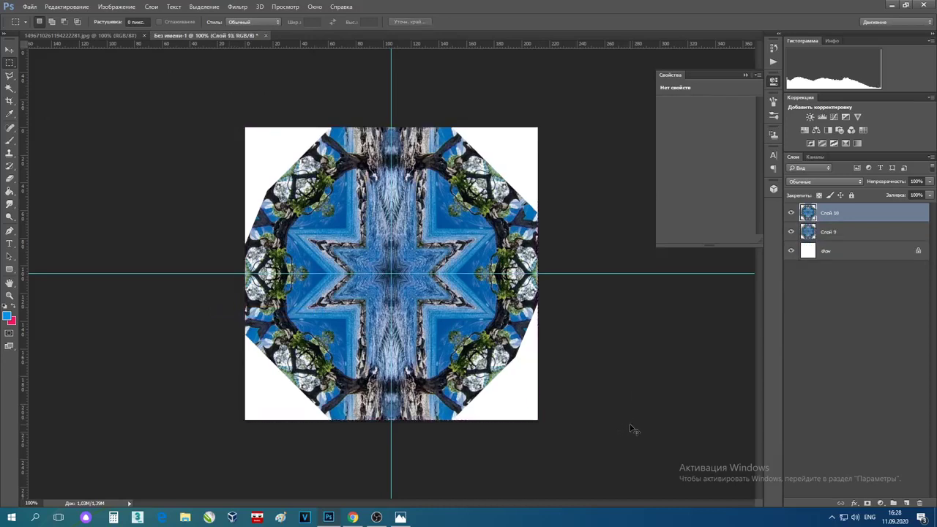
{"action": "left_click", "coordinate": [832, 232]}
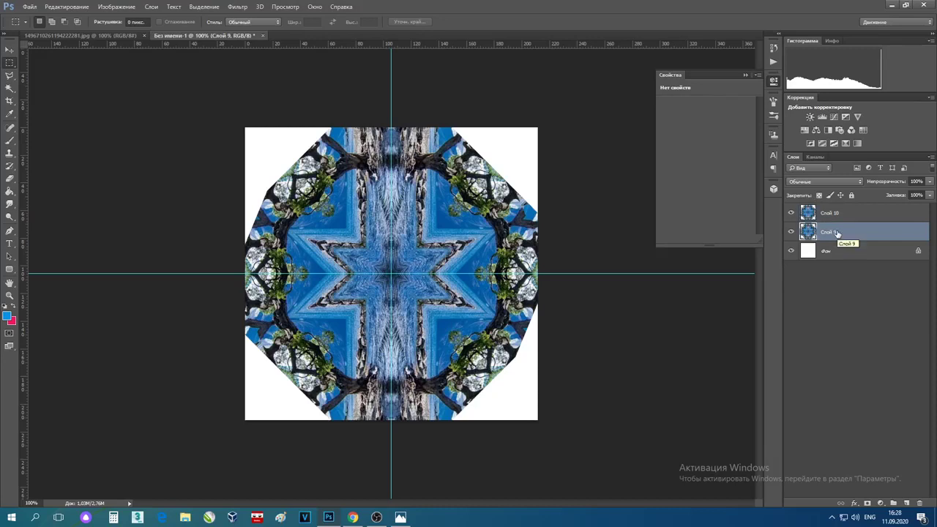
{"action": "key", "text": "Delete"}
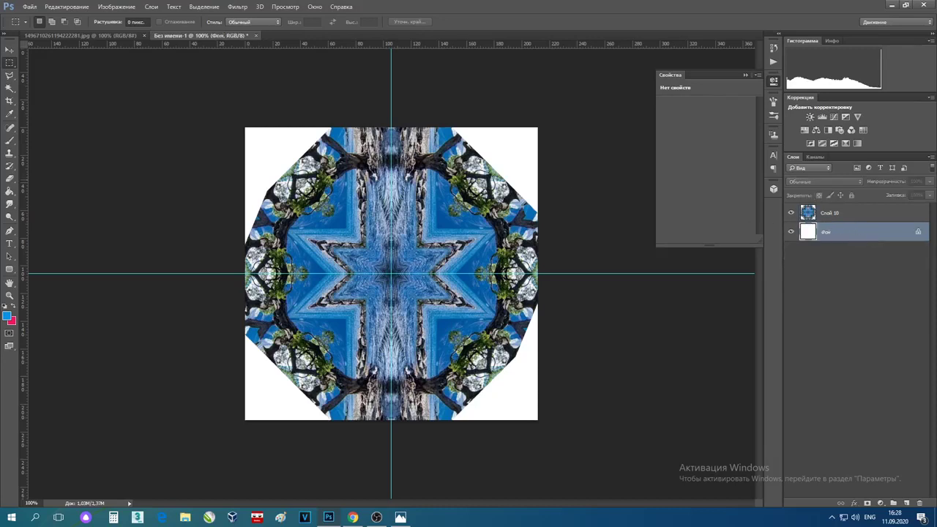
Step: Rotate the trimmed star pattern on Слой 10 by 45° clockwise about its center
{"action": "left_click", "coordinate": [67, 6]}
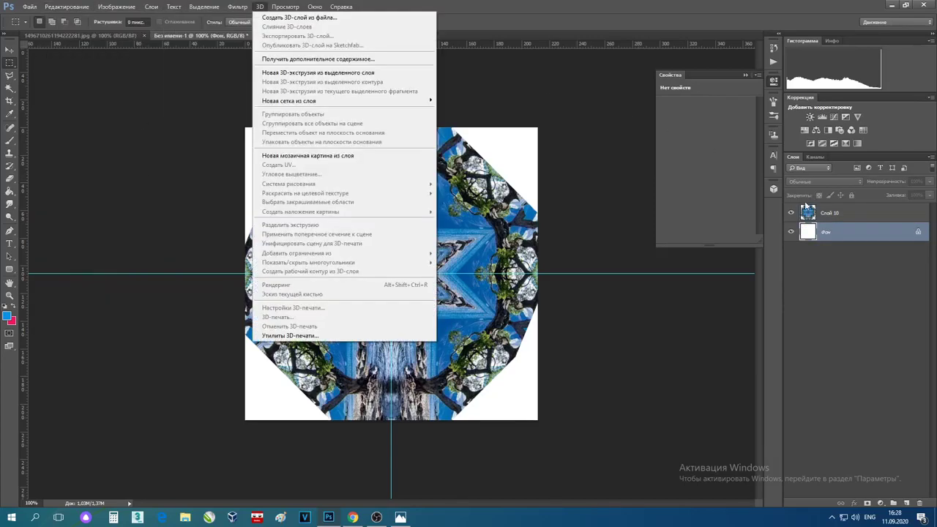
{"action": "left_click", "coordinate": [812, 209]}
{"action": "left_click", "coordinate": [814, 210]}
{"action": "left_click", "coordinate": [60, 9]}
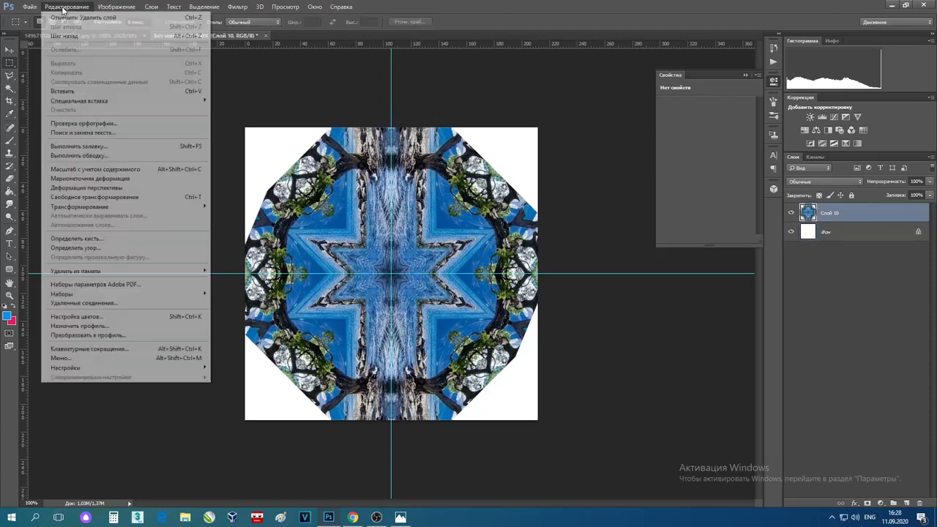
{"action": "mouse_move", "coordinate": [184, 212]}
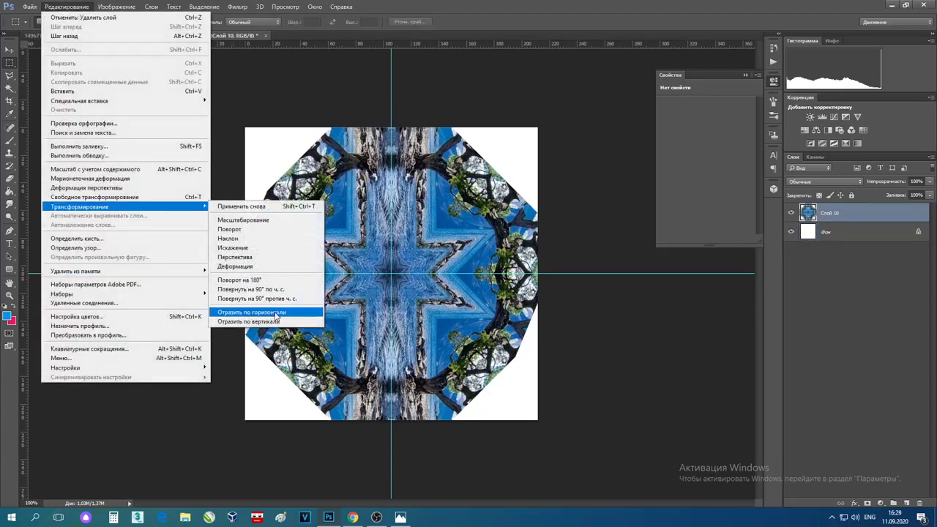
{"action": "left_click", "coordinate": [253, 230]}
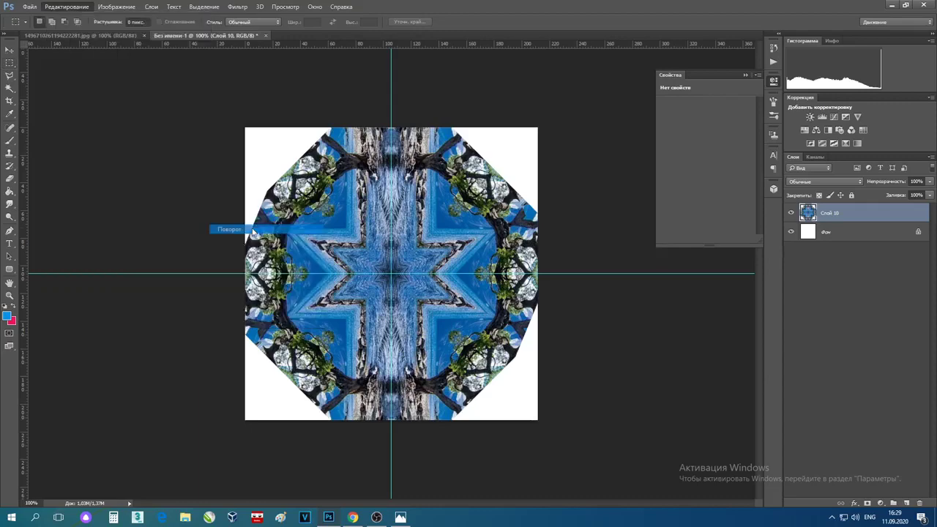
{"action": "left_click", "coordinate": [233, 22]}
{"action": "type", "text": "45"}
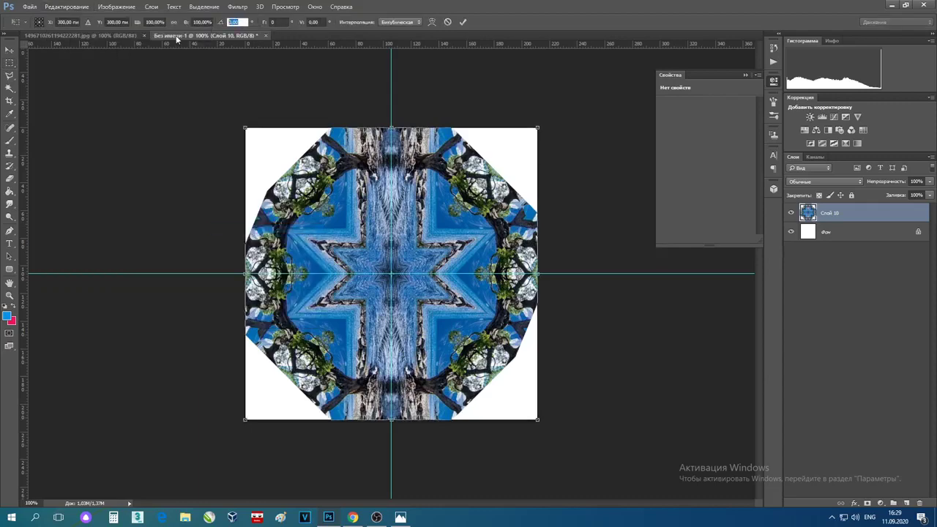
{"action": "key", "text": "Return"}
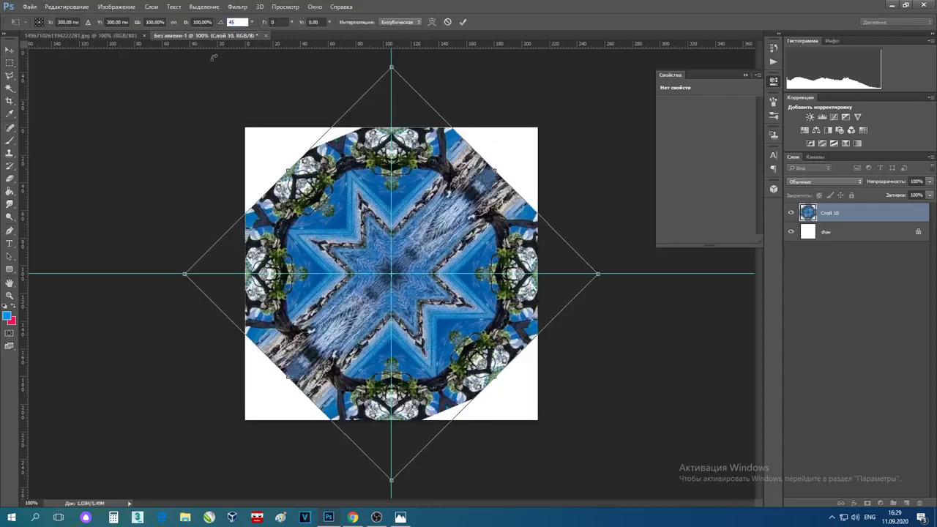
{"action": "left_click", "coordinate": [461, 22]}
Step: Copy the upper-left and lower-right quadrants of the rotated Слой 10 to a new layer
{"action": "key", "text": "m"}
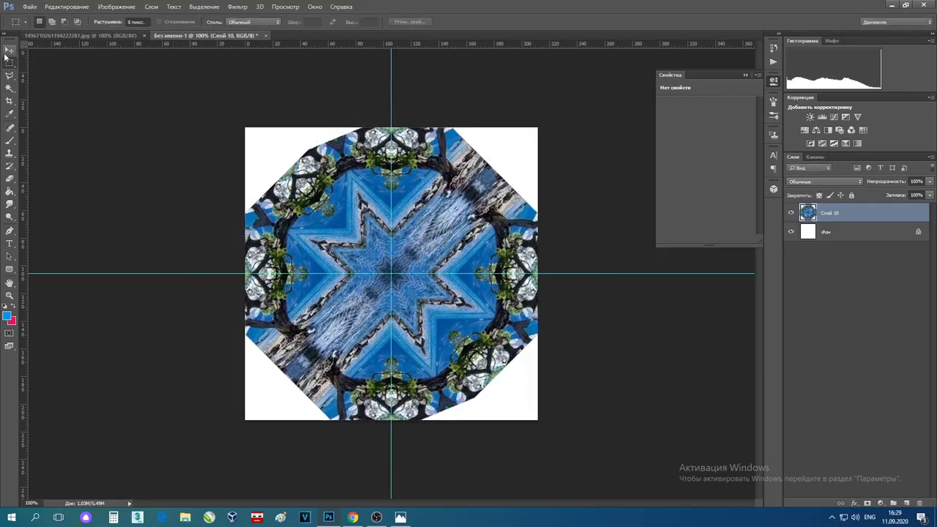
{"action": "left_click_drag", "start_coordinate": [244, 128], "coordinate": [391, 274]}
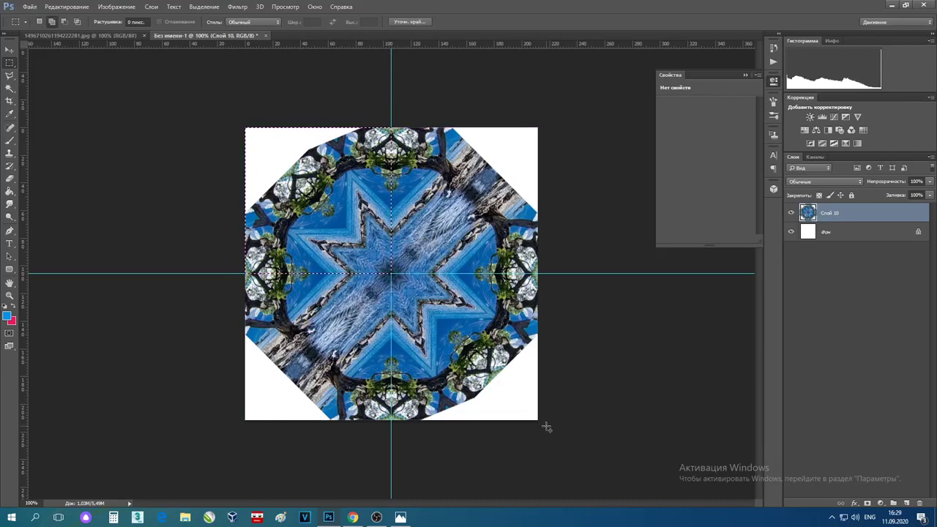
{"action": "left_click_drag", "start_coordinate": [548, 427], "coordinate": [392, 274]}
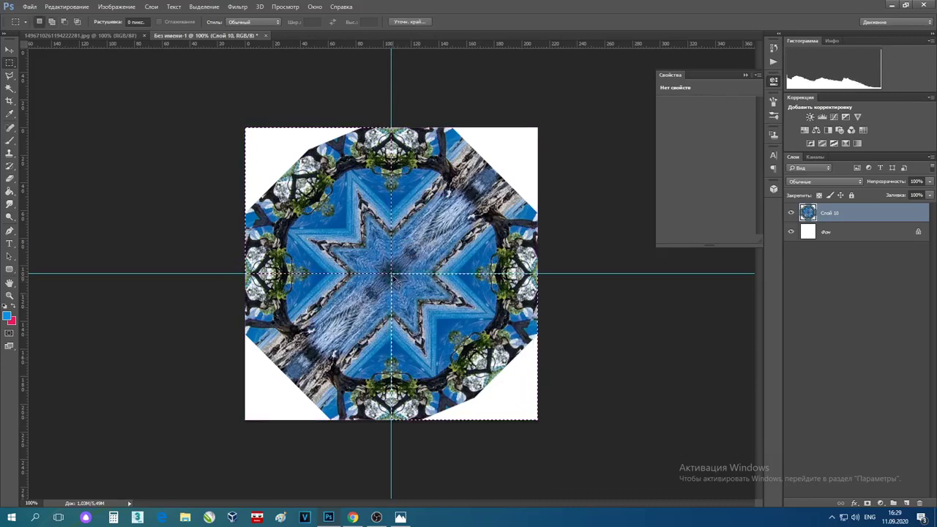
{"action": "key", "text": "ctrl+j"}
Step: Flip the copied quadrants on Слой 11 vertically and merge them with Слой 10
{"action": "left_click", "coordinate": [66, 6]}
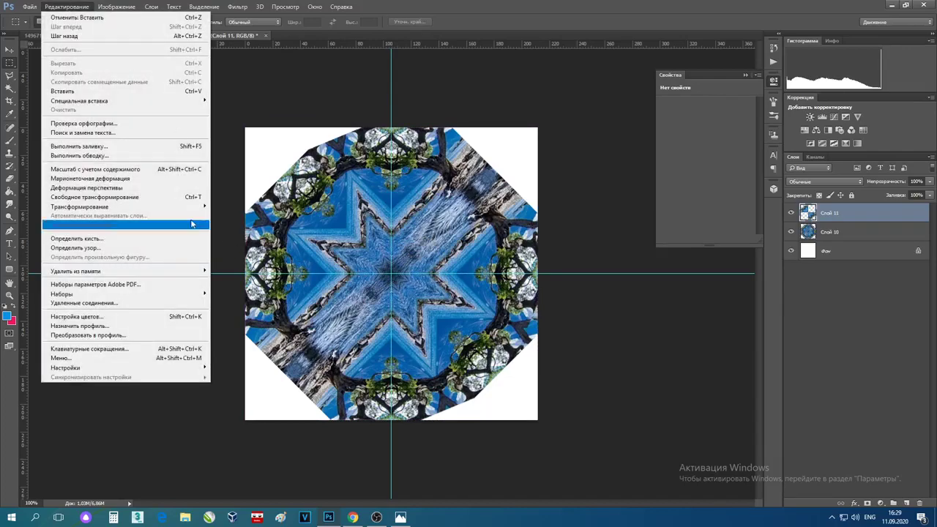
{"action": "mouse_move", "coordinate": [185, 211]}
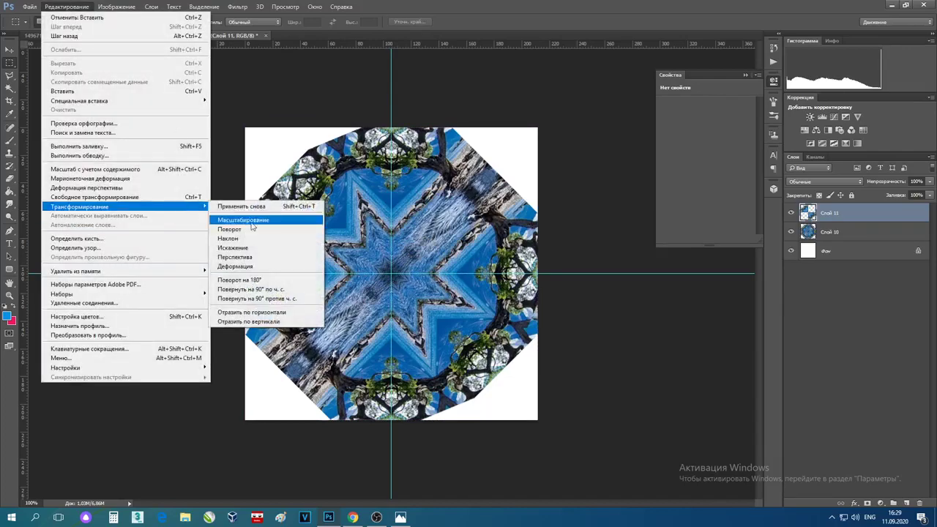
{"action": "left_click", "coordinate": [274, 320]}
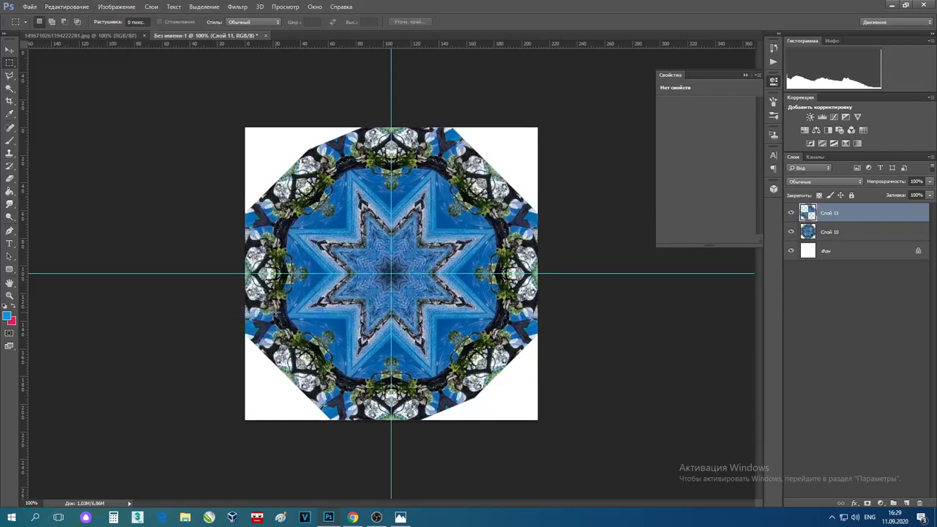
{"action": "left_click", "coordinate": [839, 232], "text": "shift"}
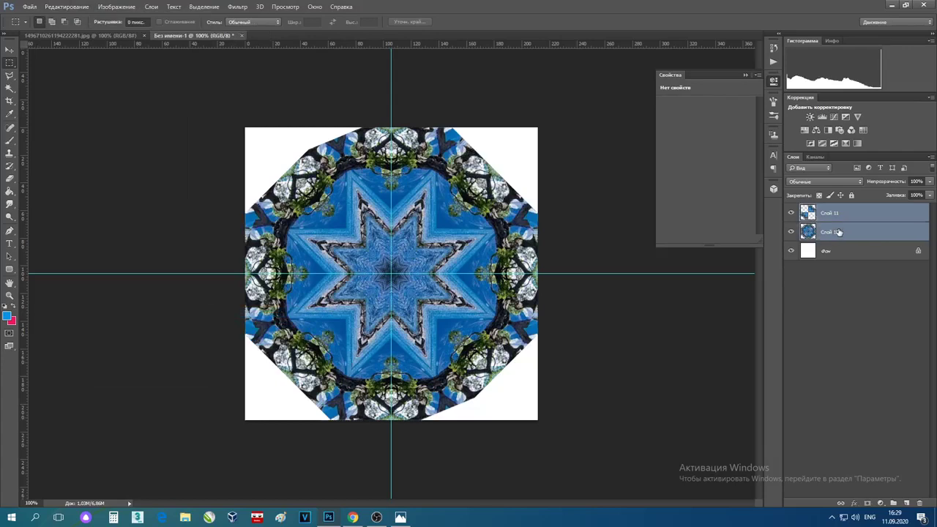
{"action": "key", "text": "ctrl+e"}
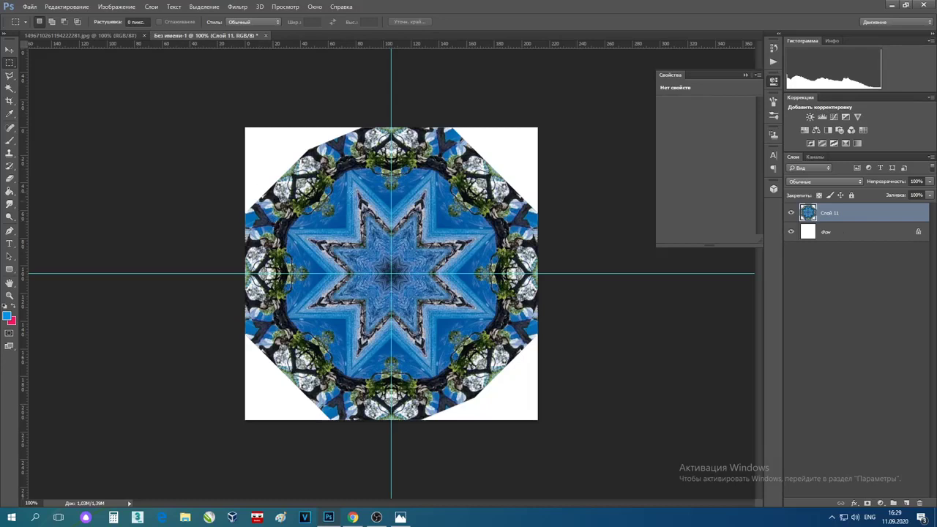
Step: Draw a circular selection around the star and, with the Фон layer active, move it to center on the guide intersection
{"action": "right_click", "coordinate": [10, 63]}
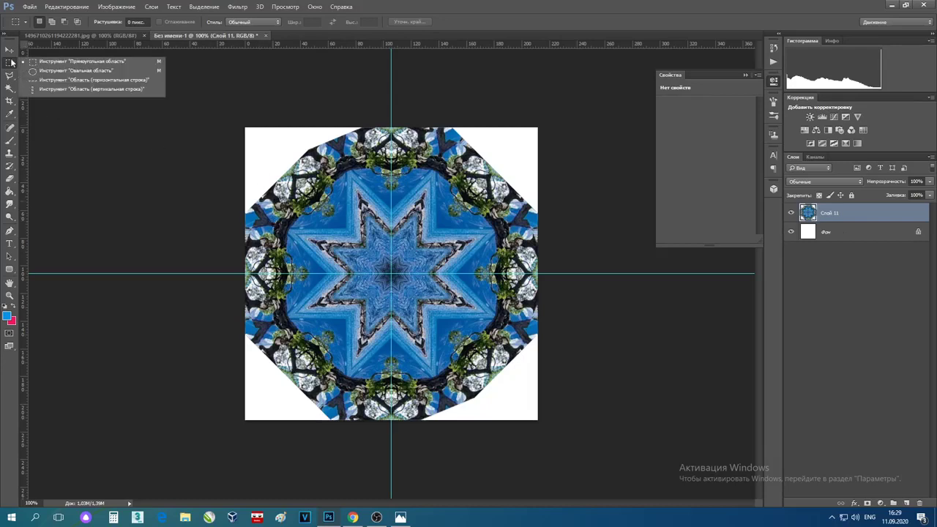
{"action": "left_click", "coordinate": [75, 71]}
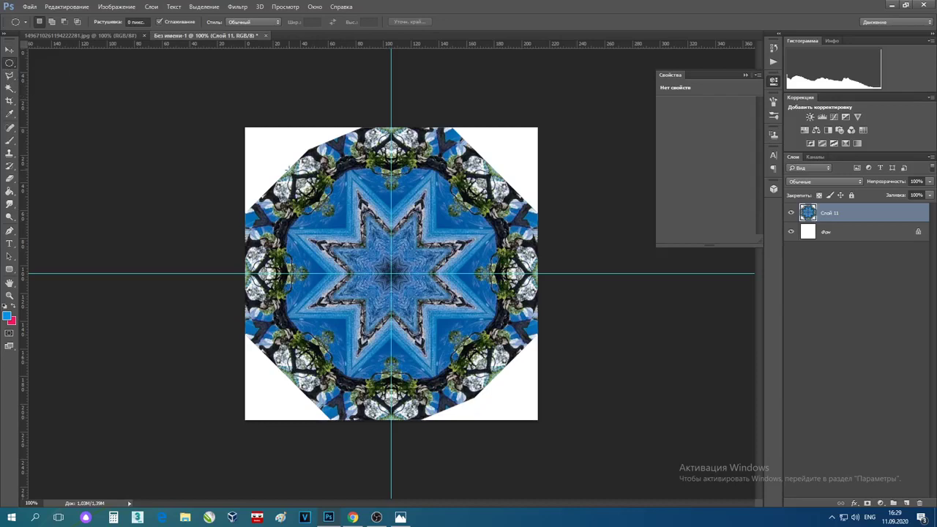
{"action": "left_click_drag", "start_coordinate": [287, 168], "coordinate": [617, 396]}
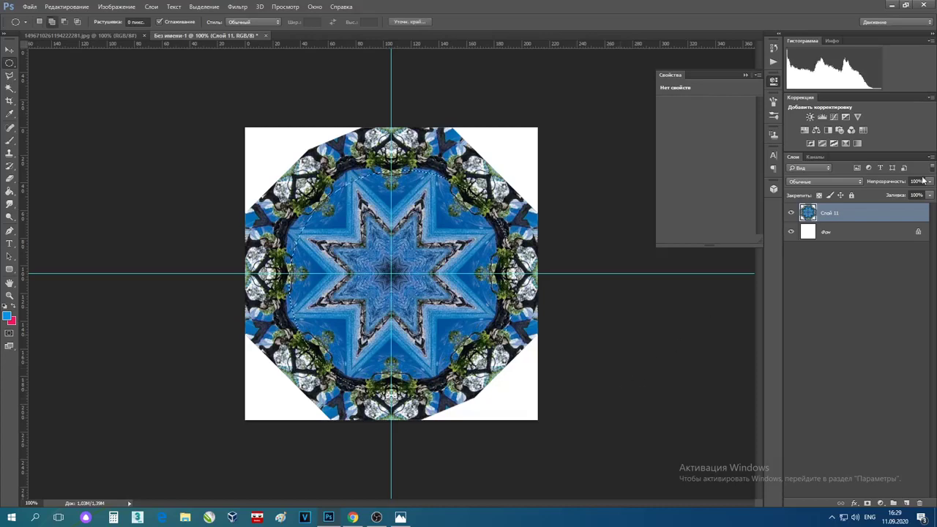
{"action": "left_click", "coordinate": [864, 236]}
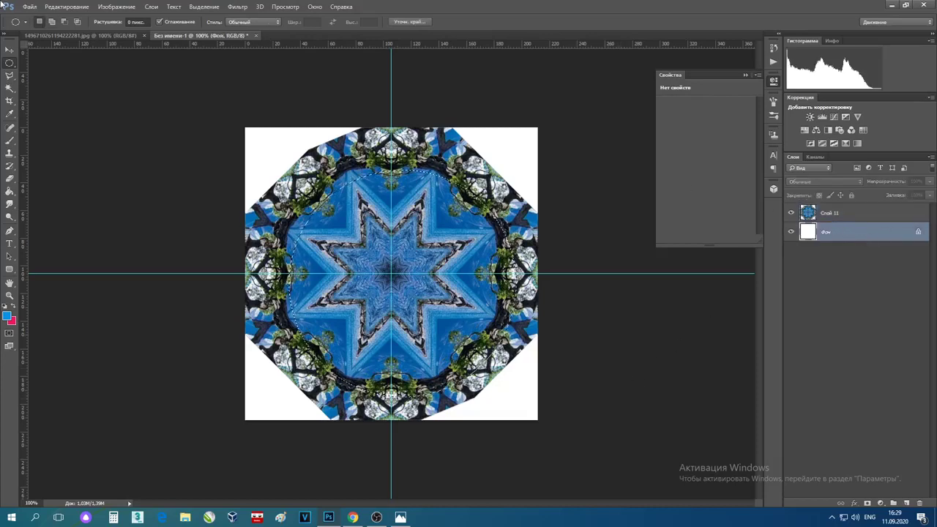
{"action": "left_click", "coordinate": [9, 52]}
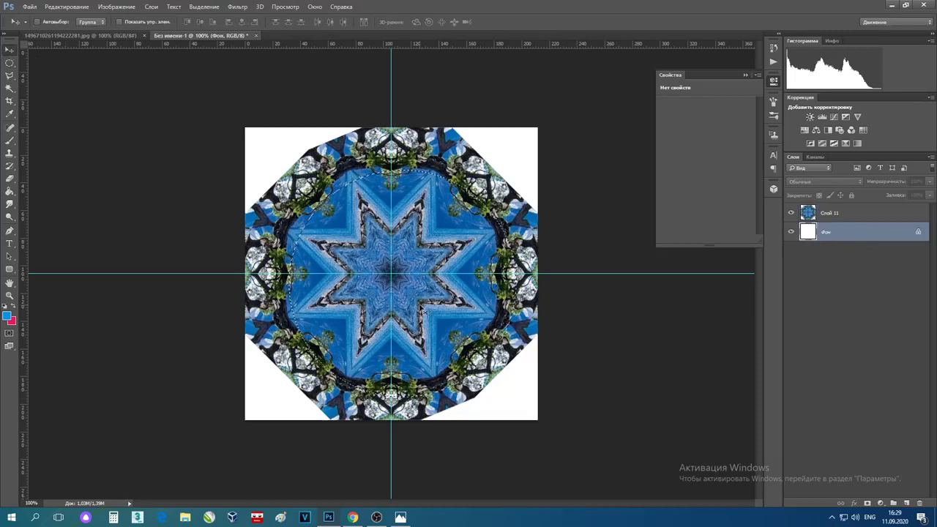
{"action": "left_click_drag", "start_coordinate": [400, 293], "coordinate": [411, 303]}
Step: Copy the circular area of Слой 11 to a new layer and hide Слой 11
{"action": "left_click", "coordinate": [833, 212]}
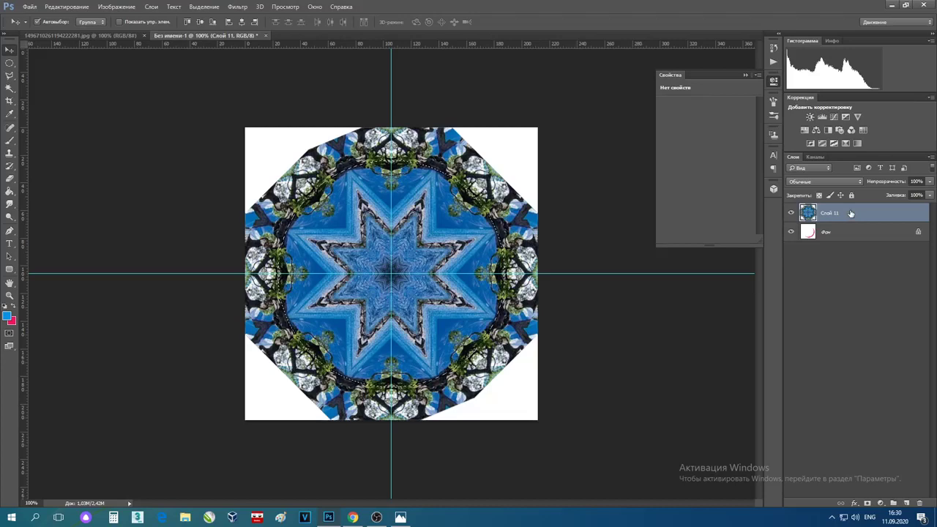
{"action": "key", "text": "ctrl+j"}
{"action": "left_click", "coordinate": [792, 232]}
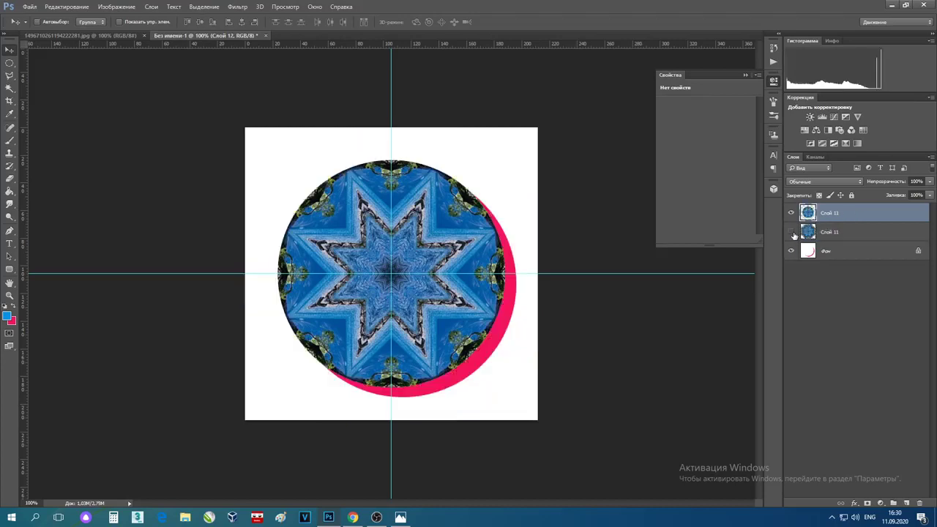
Step: Fill the pink crescent on the Фон layer with white (ffffff)
{"action": "left_click", "coordinate": [842, 257]}
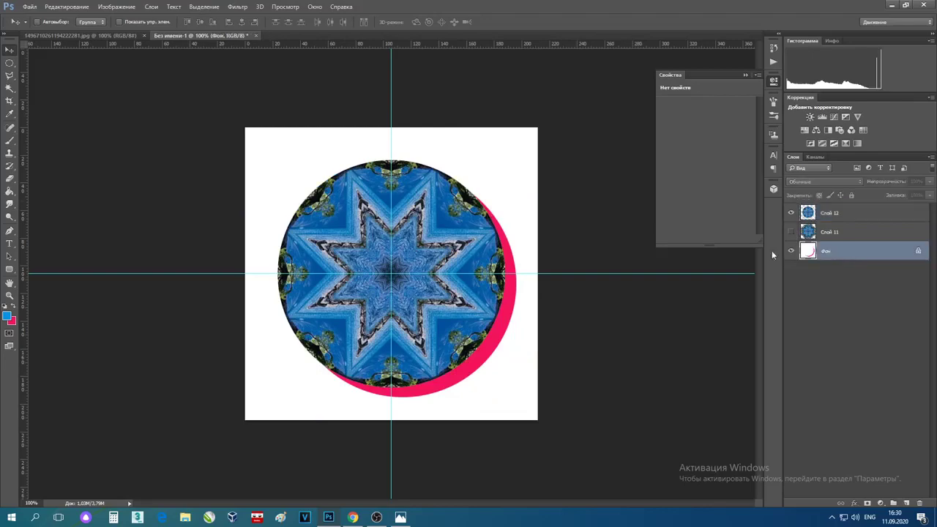
{"action": "left_click", "coordinate": [7, 315]}
{"action": "type", "text": "ffffff"}
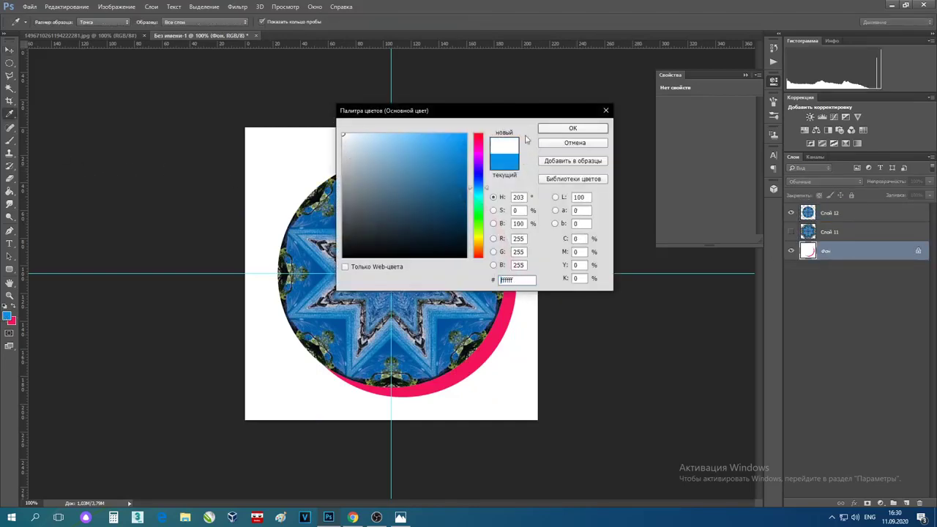
{"action": "left_click", "coordinate": [573, 128]}
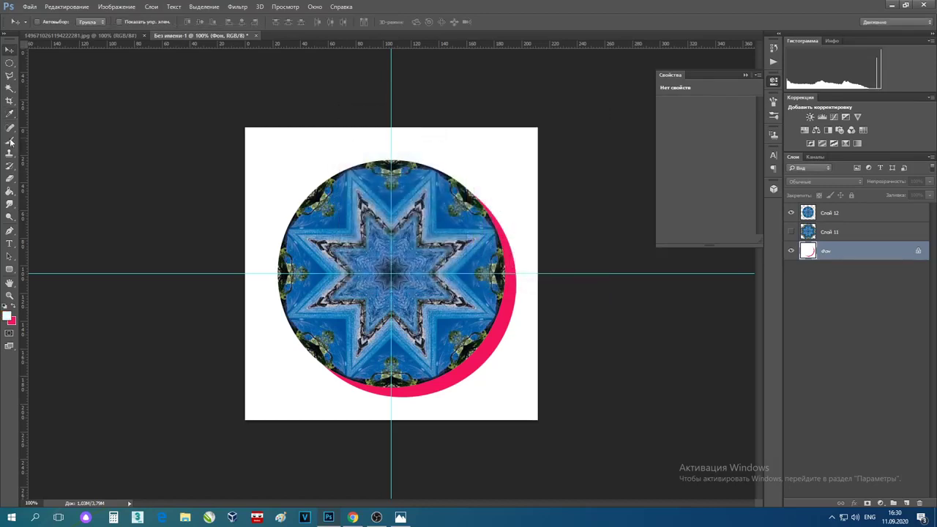
{"action": "left_click", "coordinate": [8, 192]}
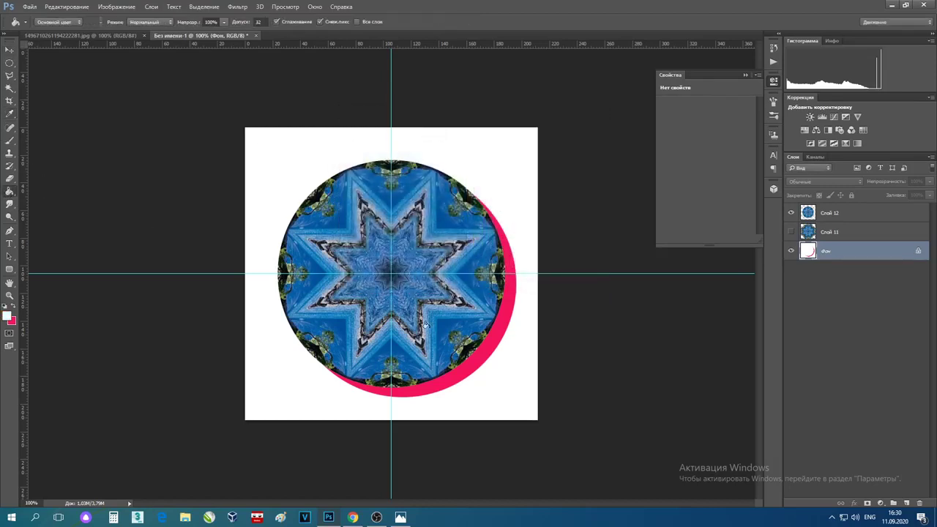
{"action": "left_click", "coordinate": [455, 376]}
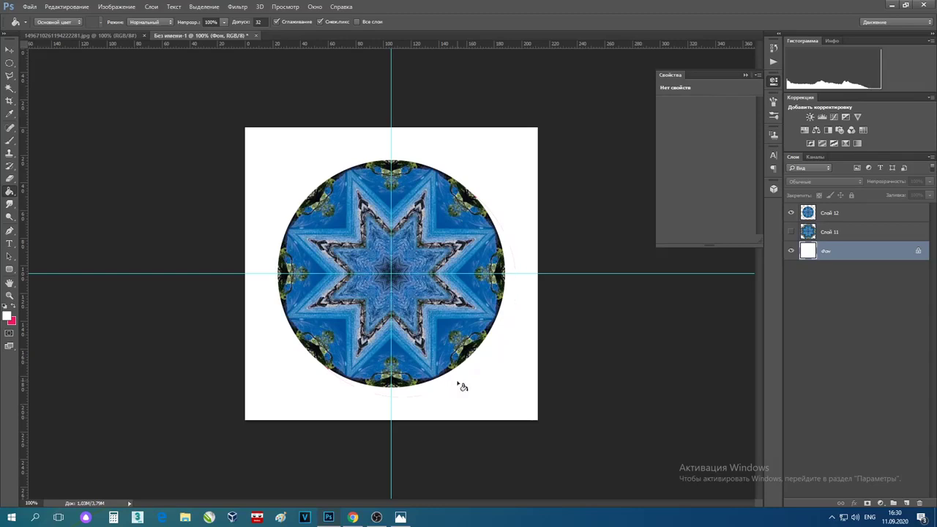
Step: Copy the full canvas area of Слой 12 to a new layer and hide Слой 12
{"action": "left_click", "coordinate": [10, 63]}
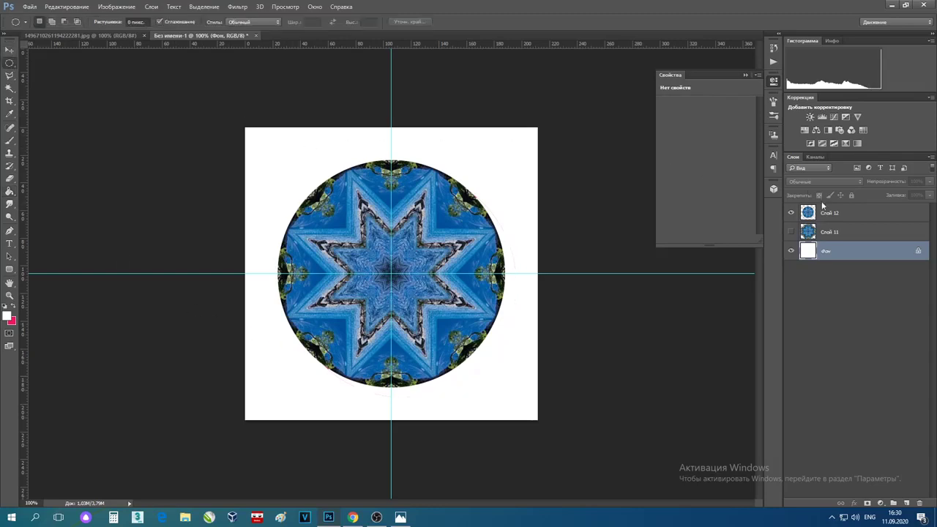
{"action": "left_click", "coordinate": [840, 214]}
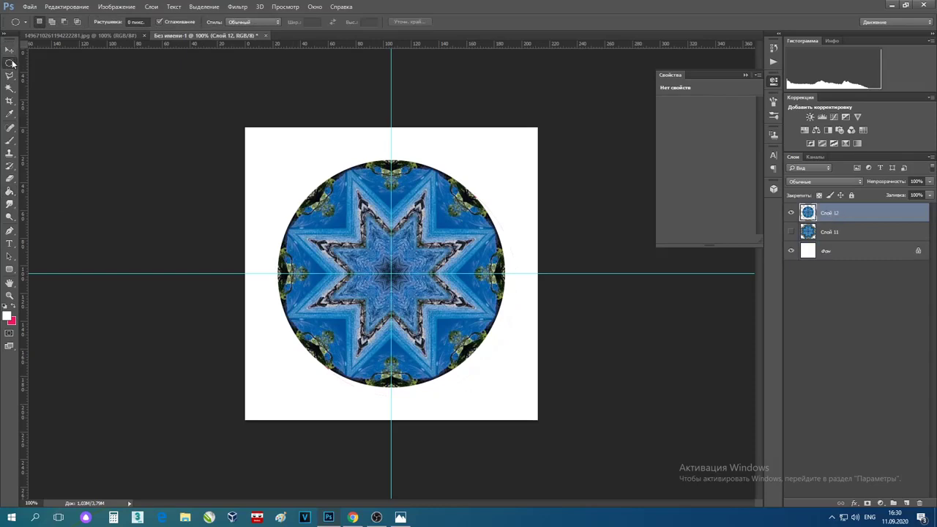
{"action": "left_click_drag", "start_coordinate": [10, 65], "coordinate": [41, 63]}
{"action": "key", "text": "ctrl+a"}
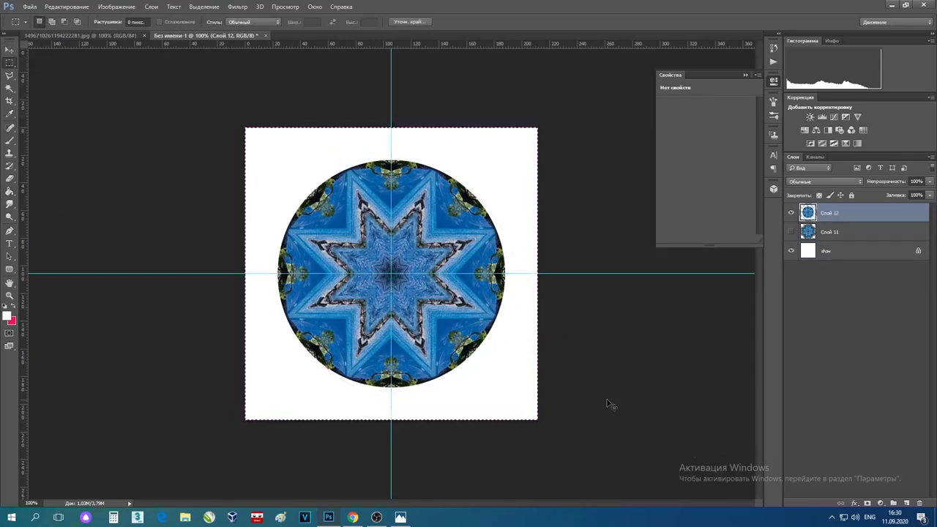
{"action": "key", "text": "ctrl+j"}
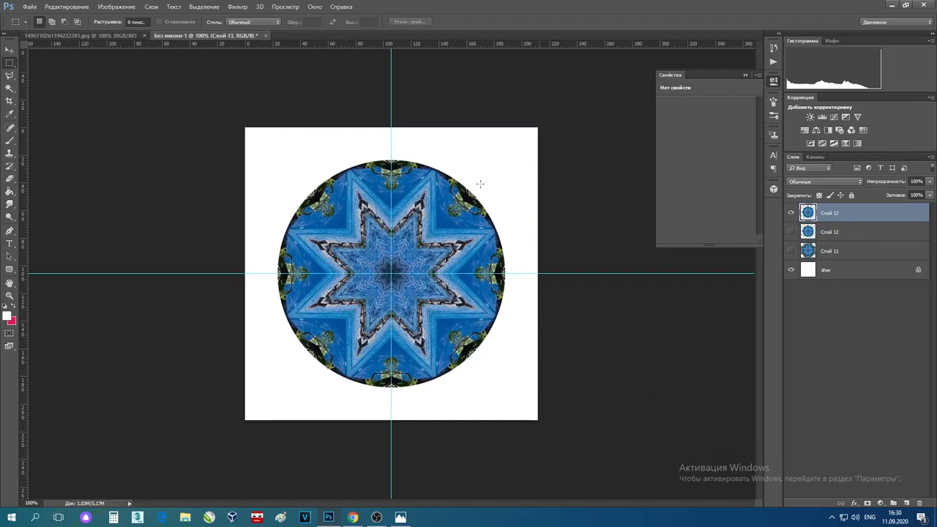
Step: Move the circle on Слой 13 so its center meets the canvas's lower-left corner, and copy the remaining quarter to a new layer
{"action": "left_click", "coordinate": [10, 50]}
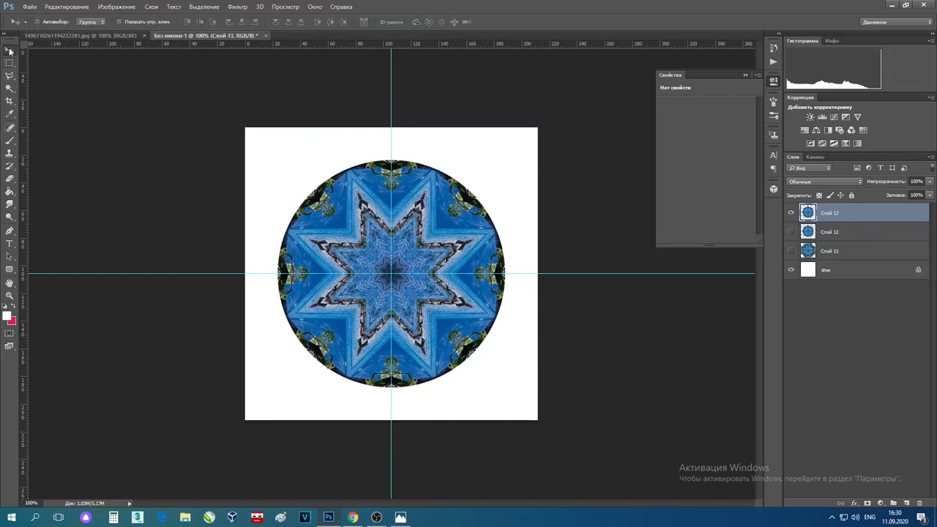
{"action": "left_click_drag", "start_coordinate": [447, 242], "coordinate": [304, 389]}
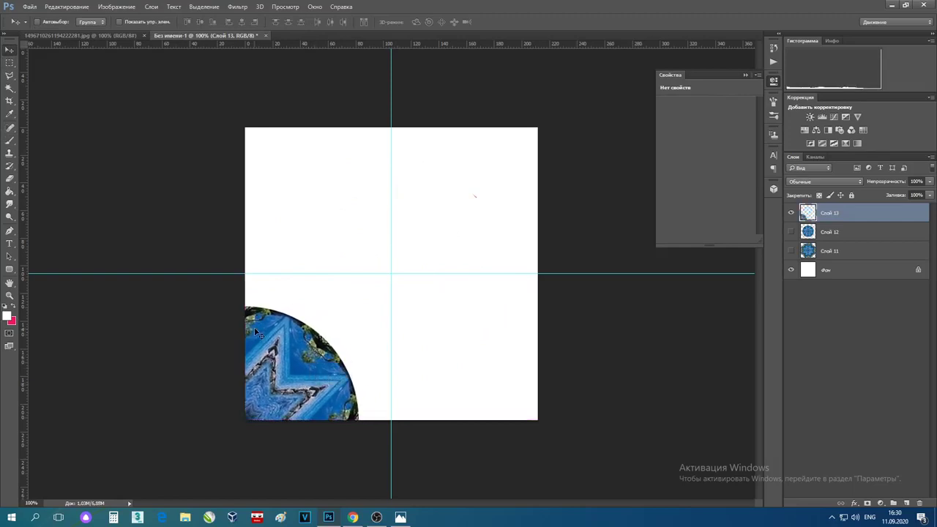
{"action": "left_click", "coordinate": [10, 62]}
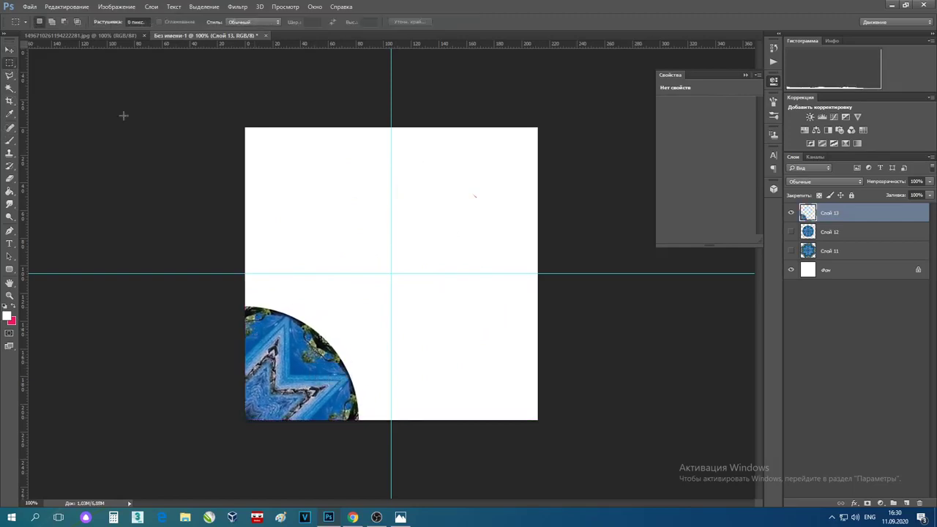
{"action": "left_click_drag", "start_coordinate": [552, 113], "coordinate": [267, 423]}
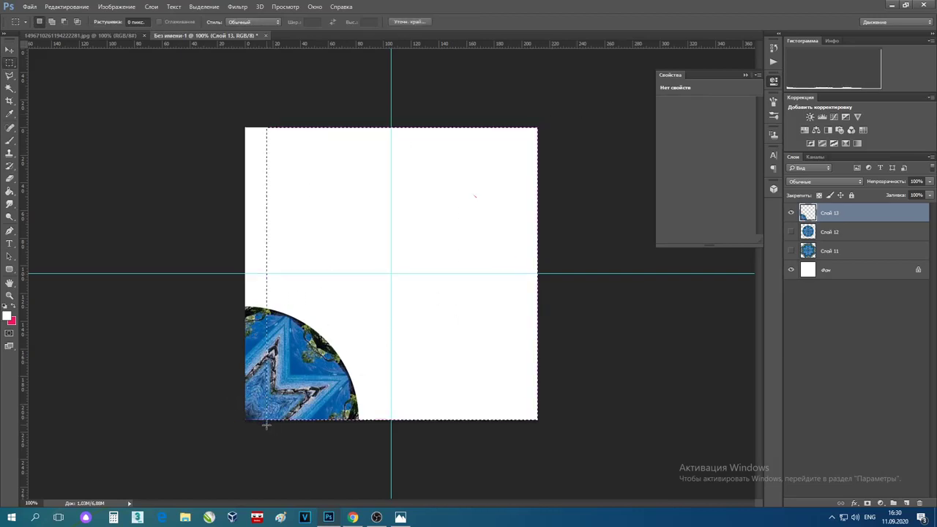
{"action": "left_click_drag", "start_coordinate": [559, 109], "coordinate": [226, 430]}
{"action": "key", "text": "ctrl+j"}
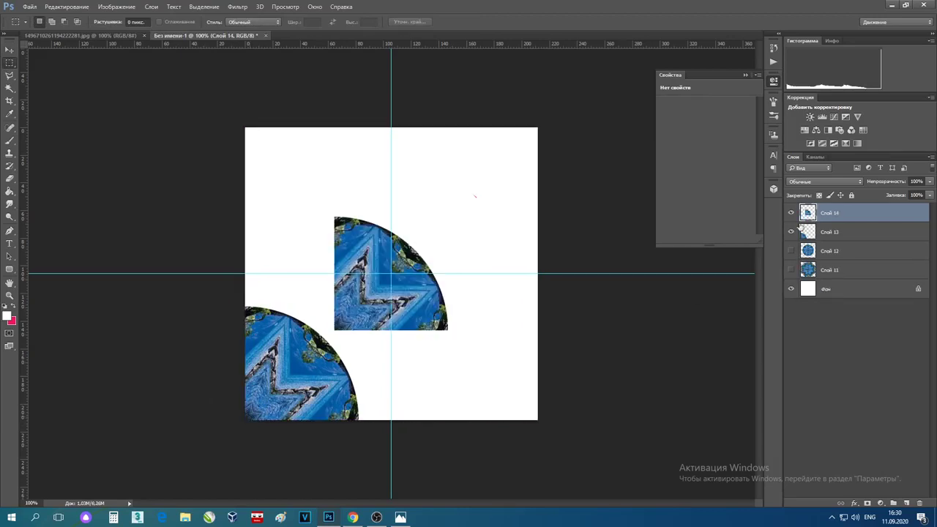
Step: Delete Слой 13 and move the quarter circle on Слой 14 into the canvas's lower-left corner
{"action": "left_click", "coordinate": [835, 234]}
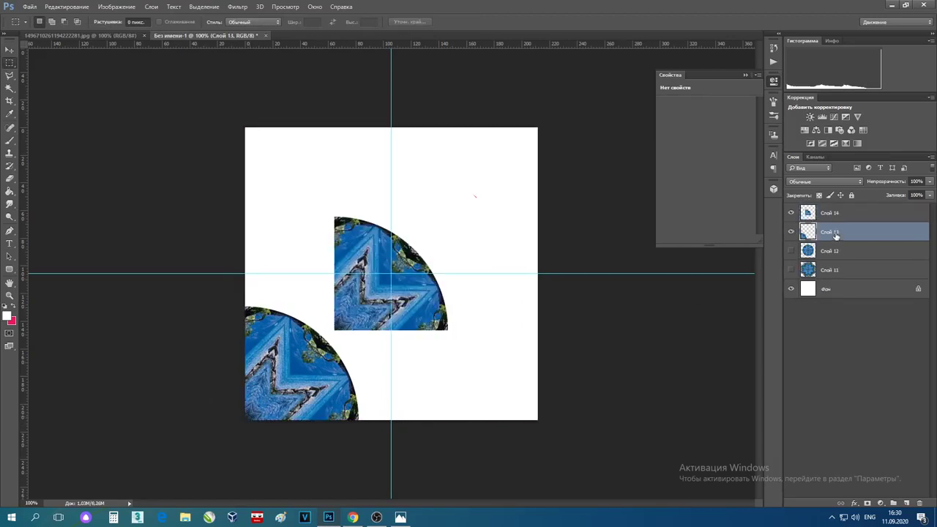
{"action": "key", "text": "Delete"}
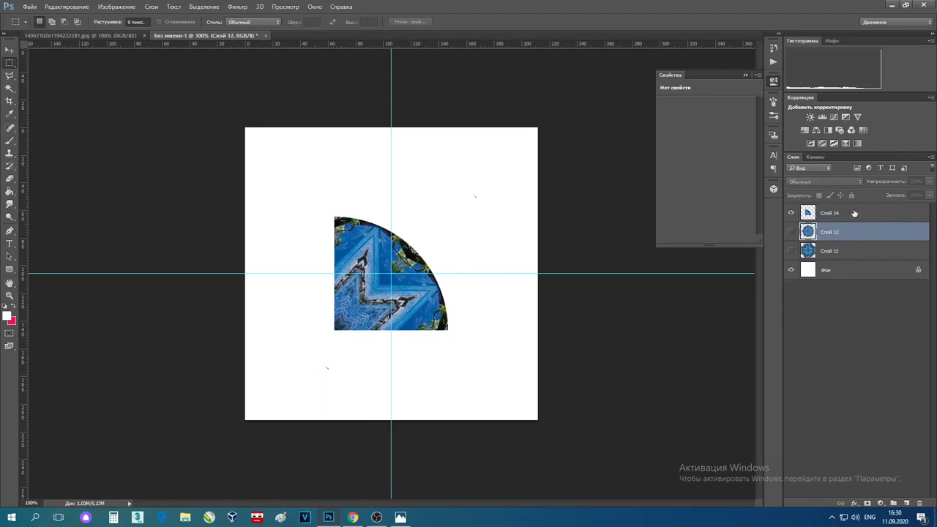
{"action": "left_click", "coordinate": [854, 212]}
{"action": "left_click", "coordinate": [10, 49]}
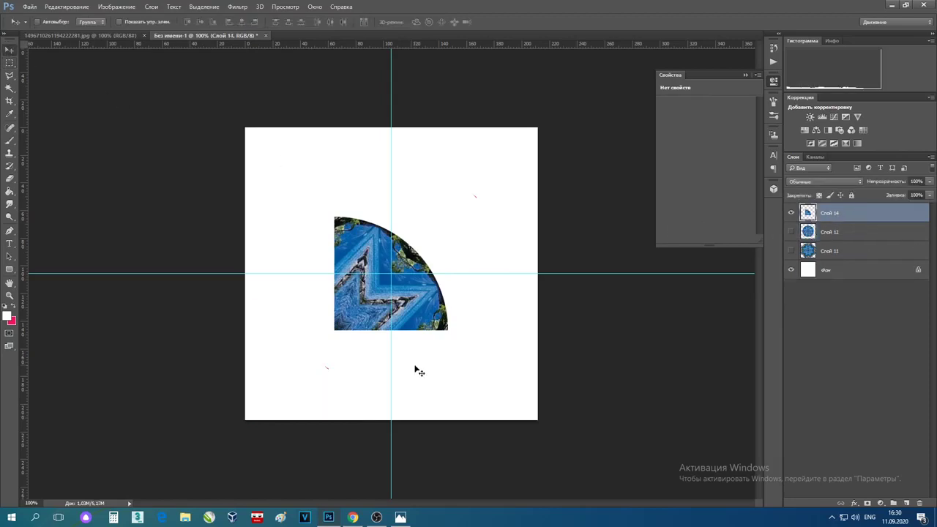
{"action": "left_click_drag", "start_coordinate": [372, 309], "coordinate": [281, 400]}
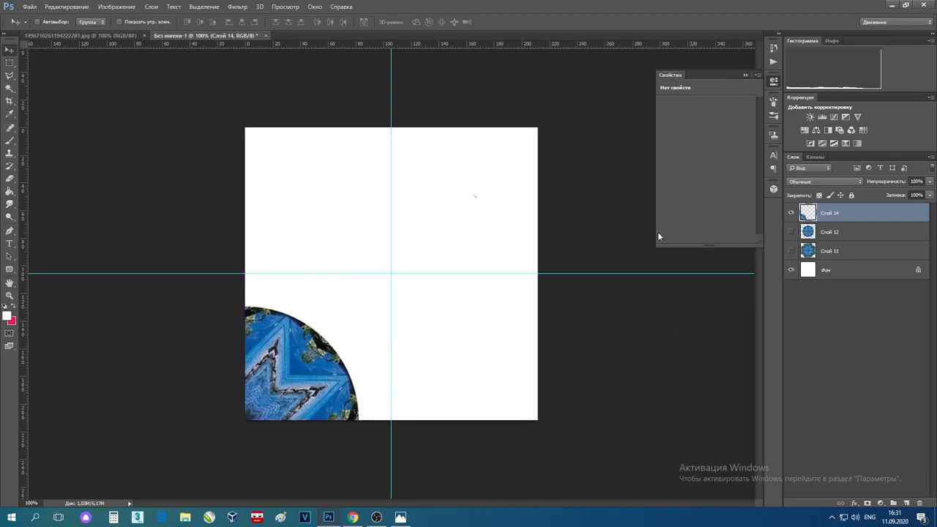
Step: Copy the quarter circle to a new layer, rotated 180° and placed in the canvas's upper-right corner
{"action": "key", "text": "ctrl+a"}
{"action": "key", "text": "ctrl+c"}
{"action": "key", "text": "ctrl+v"}
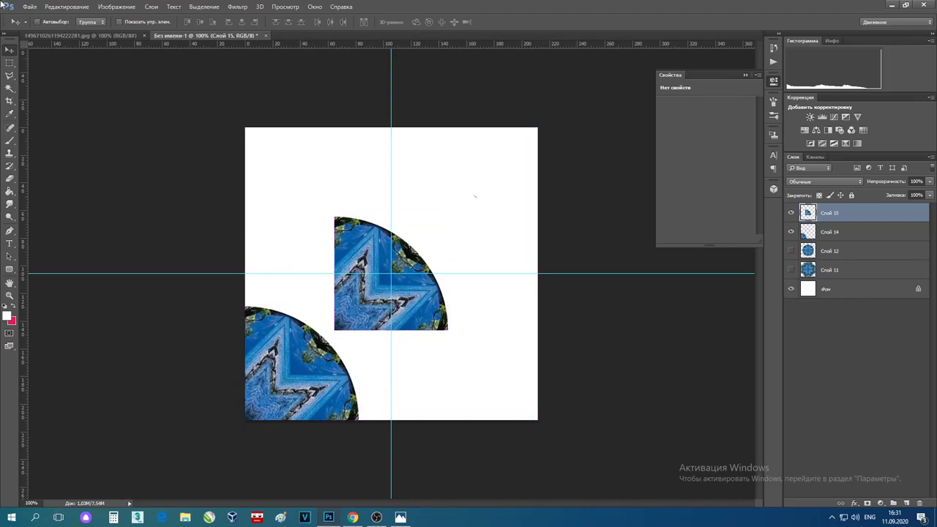
{"action": "left_click", "coordinate": [67, 6]}
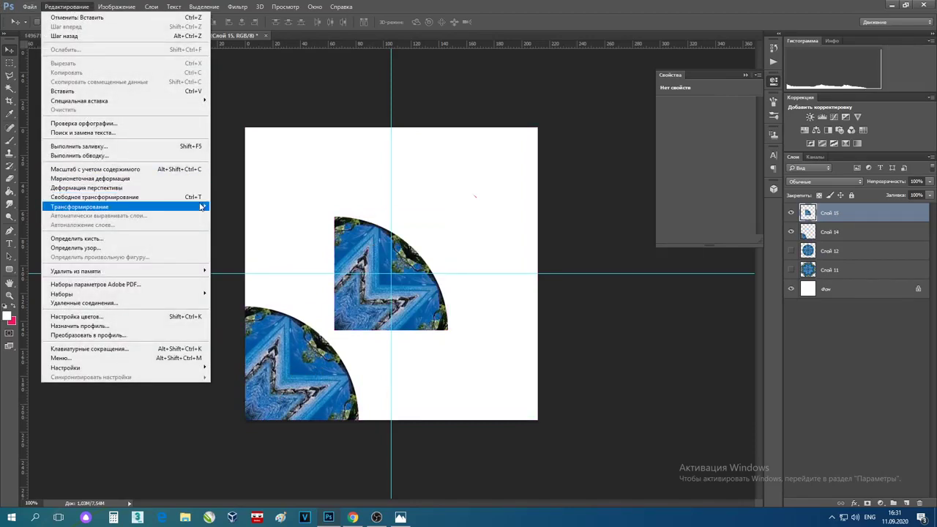
{"action": "mouse_move", "coordinate": [201, 207]}
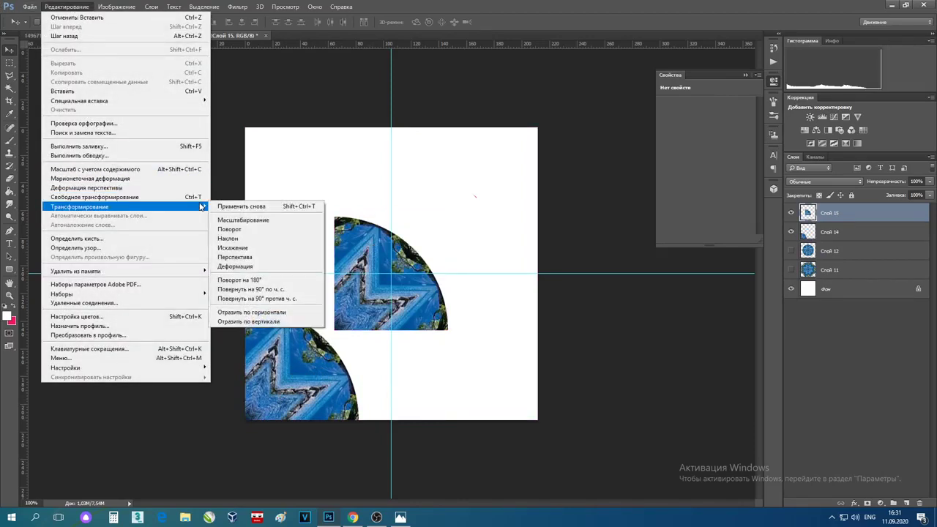
{"action": "left_click", "coordinate": [284, 282]}
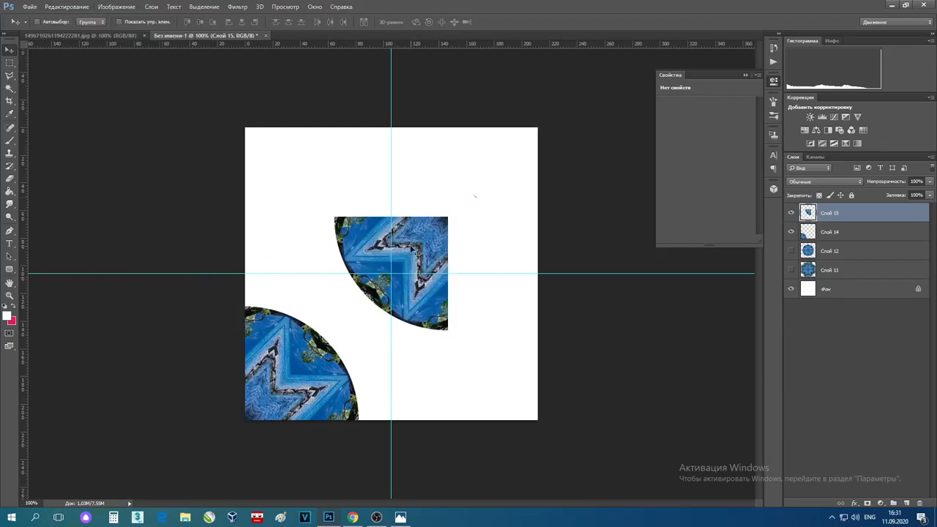
{"action": "left_click_drag", "start_coordinate": [411, 250], "coordinate": [502, 162]}
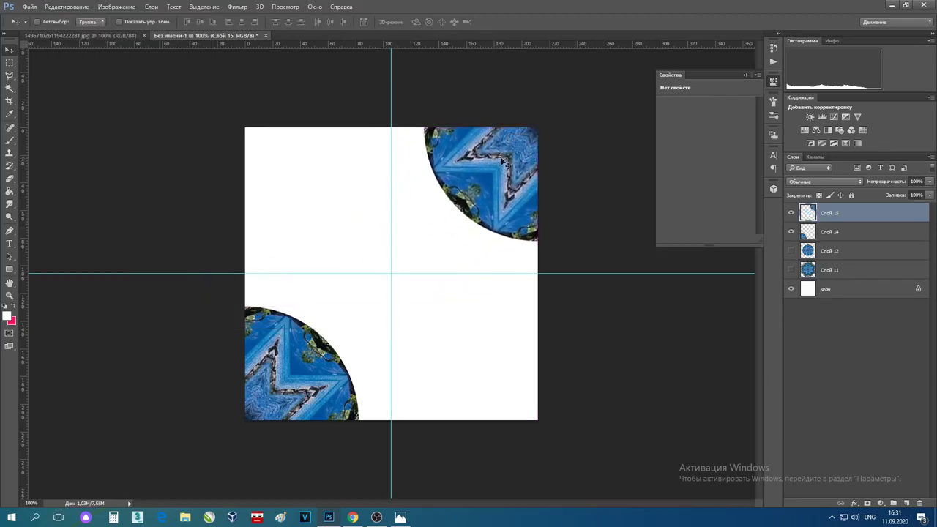
Step: Merge the two quarter-circle layers, Слой 14 and Слой 15, and copy the full canvas area of the result to a new layer
{"action": "left_click", "coordinate": [845, 232], "text": "shift"}
{"action": "key", "text": "ctrl+e"}
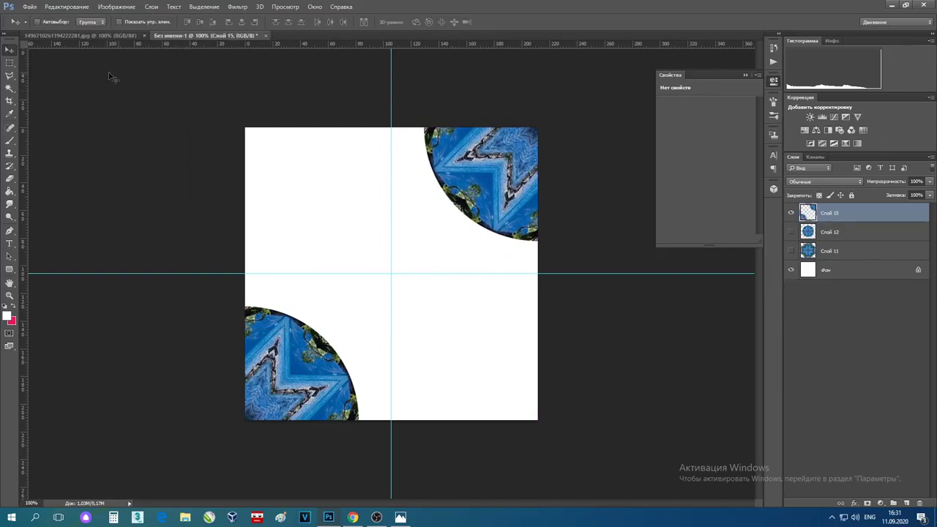
{"action": "left_click", "coordinate": [10, 63]}
{"action": "left_click_drag", "start_coordinate": [245, 110], "coordinate": [655, 443]}
{"action": "key", "text": "ctrl+c"}
{"action": "key", "text": "ctrl+v"}
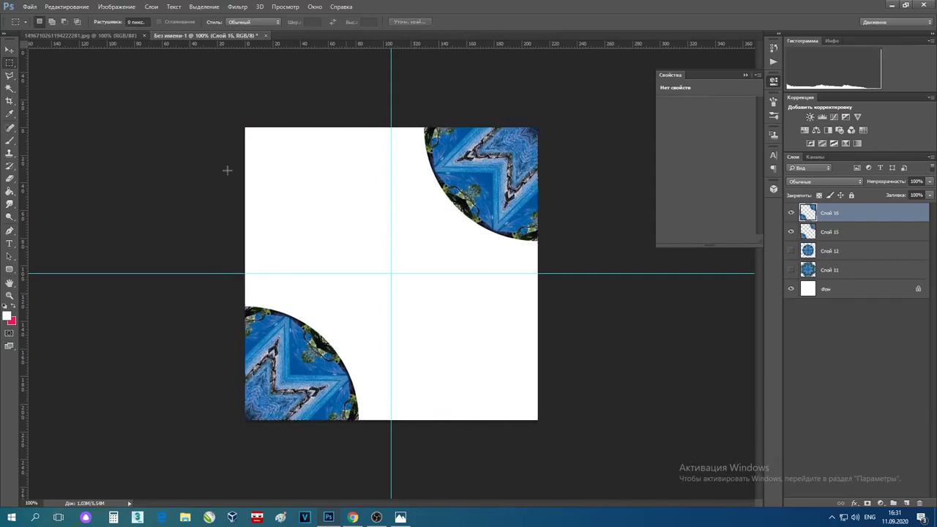
Step: Rotate Слой 16 by 90° clockwise to fill the other two corners and merge it with Слой 15
{"action": "left_click", "coordinate": [79, 7]}
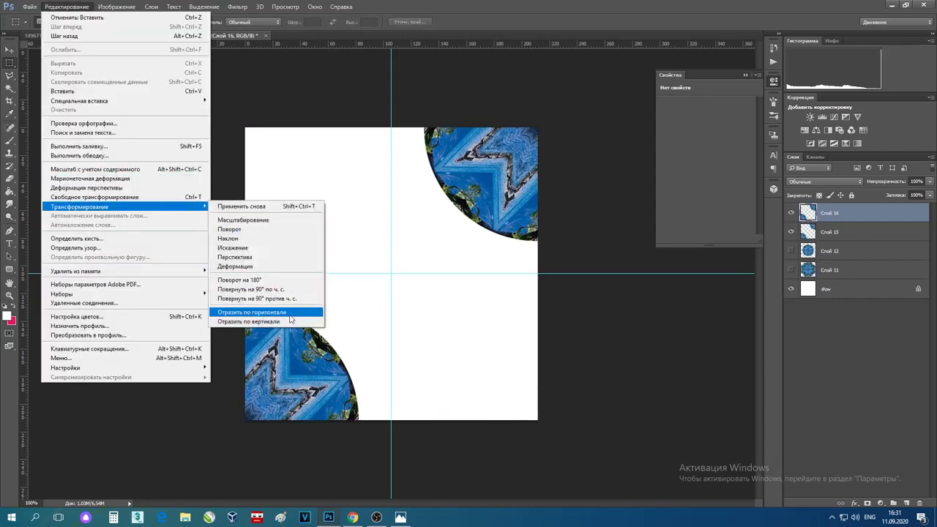
{"action": "left_click", "coordinate": [292, 290]}
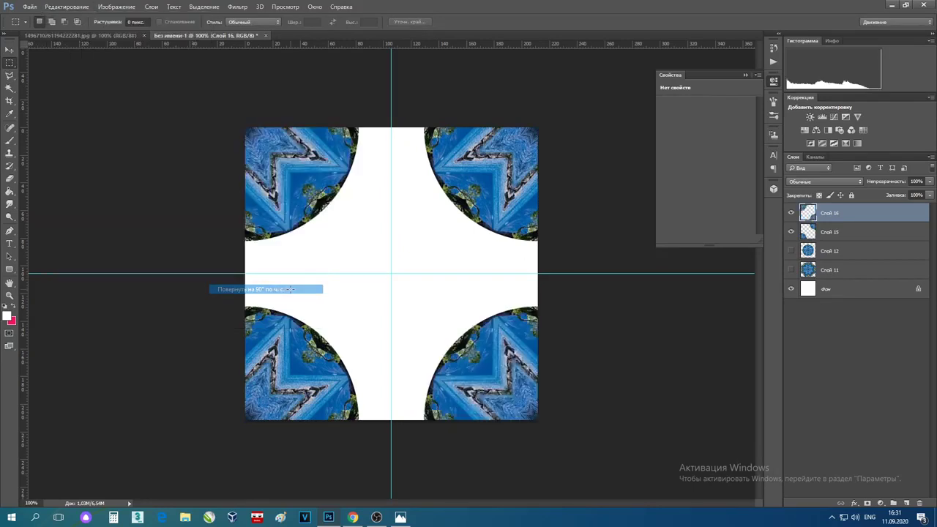
{"action": "left_click", "coordinate": [858, 233], "text": "shift"}
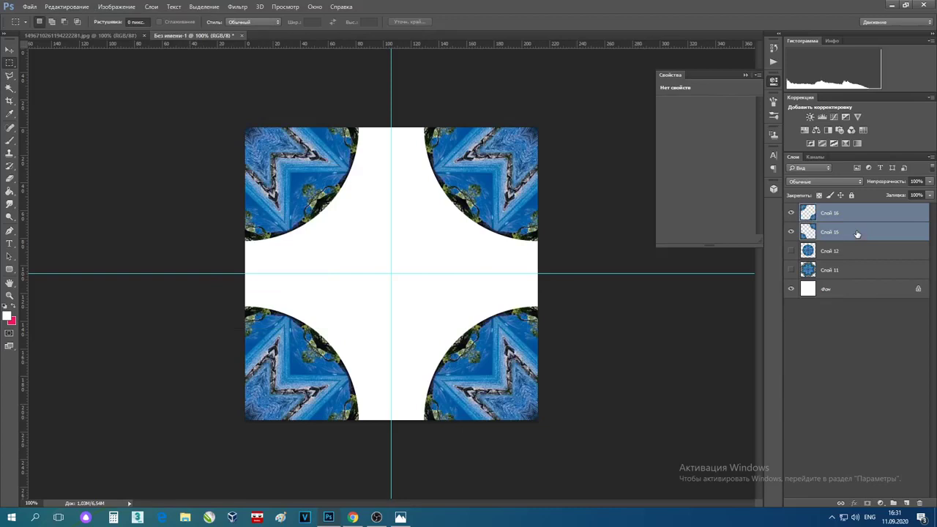
{"action": "key", "text": "ctrl+e"}
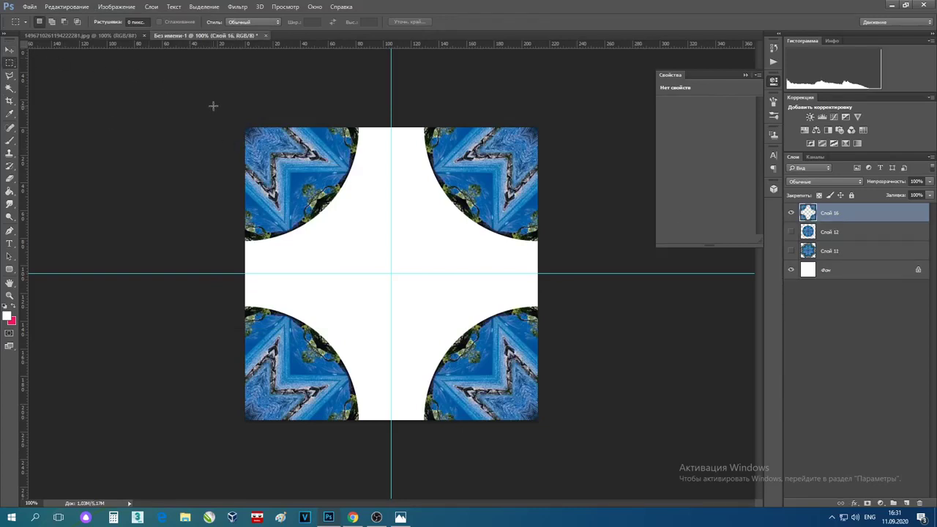
Step: Copy the full canvas area of Слой 16 to a new layer and rotate the original Слой 16 by 45°
{"action": "left_click_drag", "start_coordinate": [213, 106], "coordinate": [579, 432]}
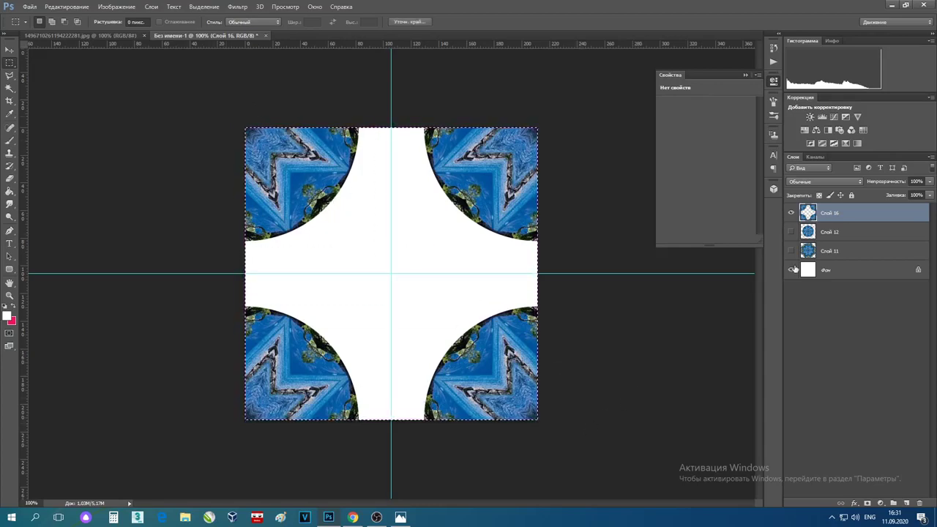
{"action": "key", "text": "ctrl+j"}
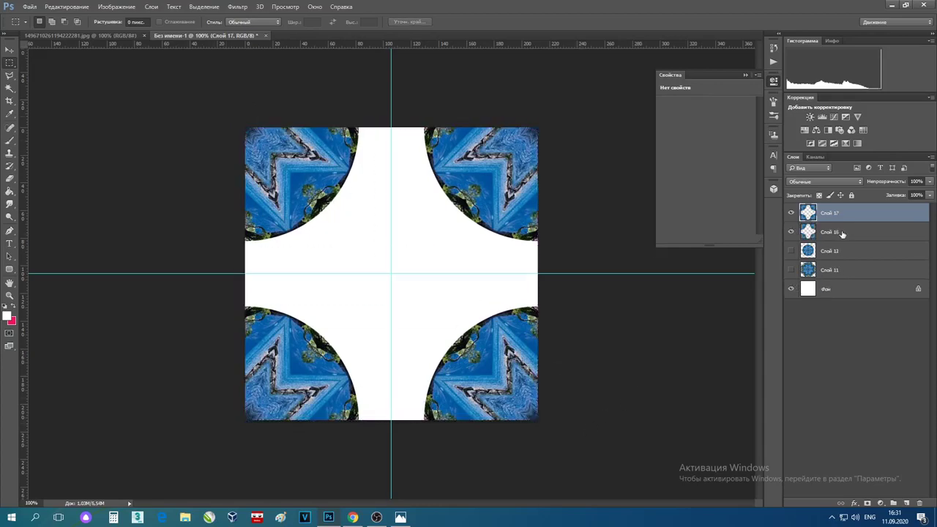
{"action": "left_click", "coordinate": [844, 235]}
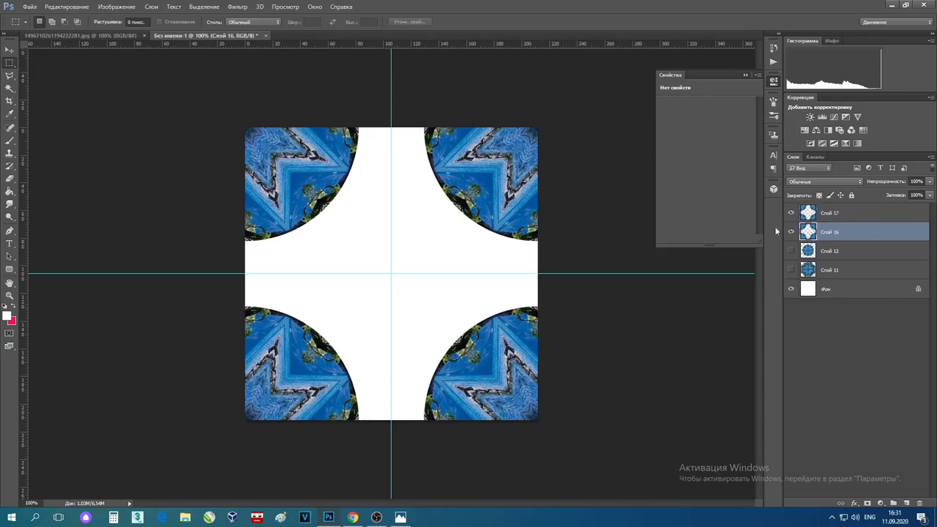
{"action": "left_click", "coordinate": [66, 6]}
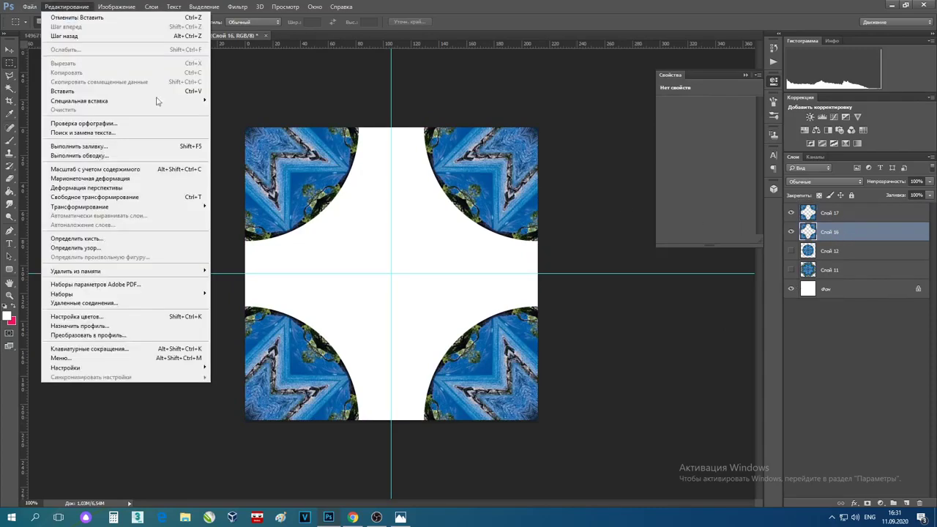
{"action": "mouse_move", "coordinate": [198, 207]}
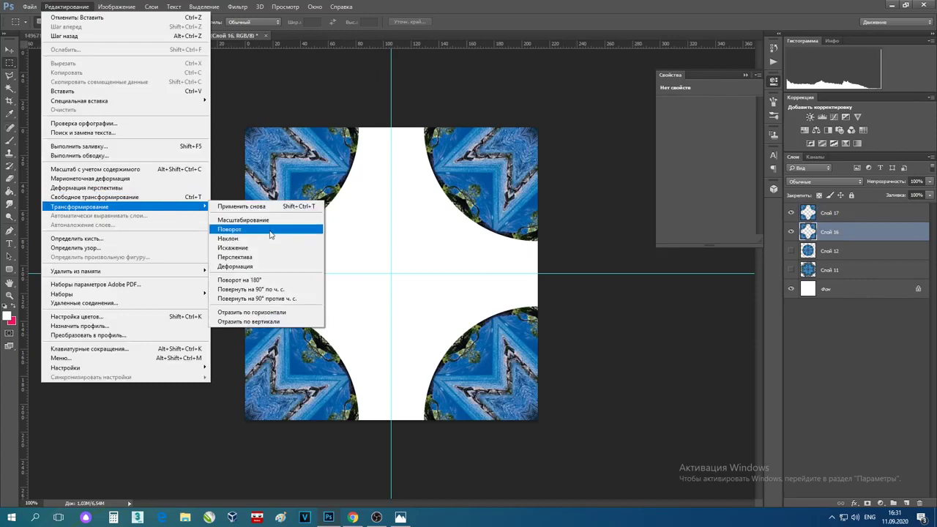
{"action": "left_click", "coordinate": [270, 231]}
{"action": "left_click", "coordinate": [244, 22]}
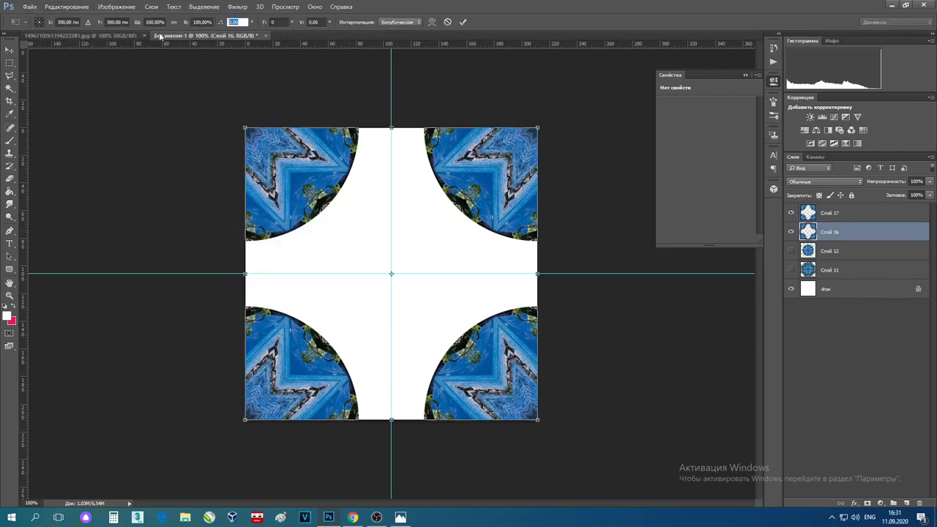
{"action": "type", "text": "45"}
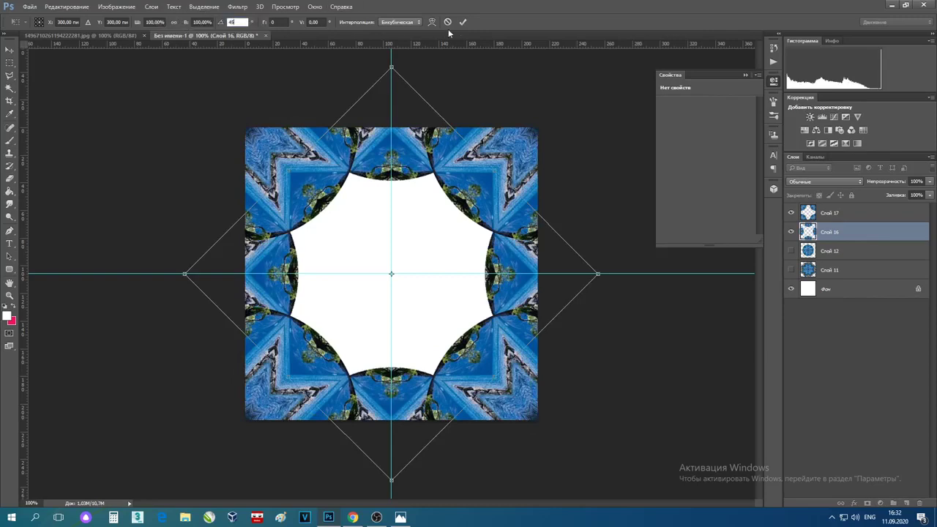
{"action": "left_click", "coordinate": [464, 23]}
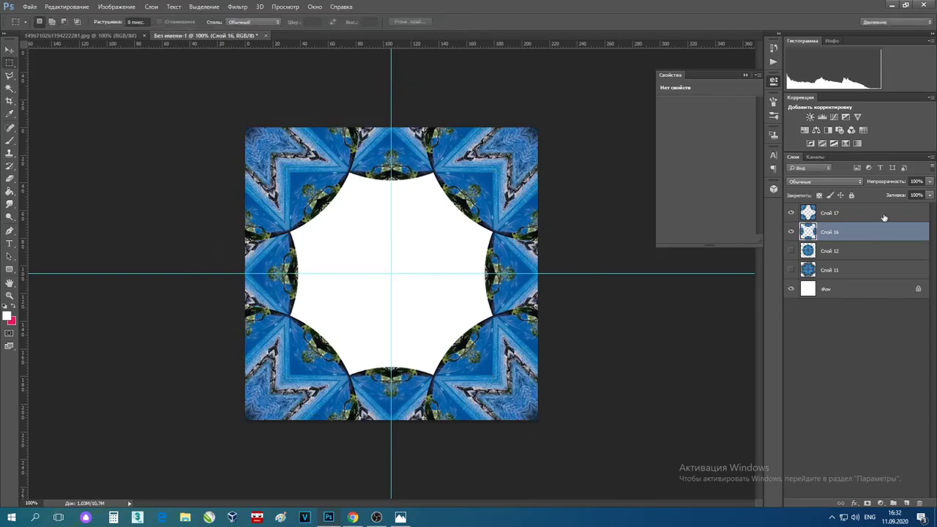
Step: Merge Слой 16 and Слой 17 and copy the full canvas area of the merged layer to a new layer
{"action": "left_click", "coordinate": [841, 215], "text": "shift"}
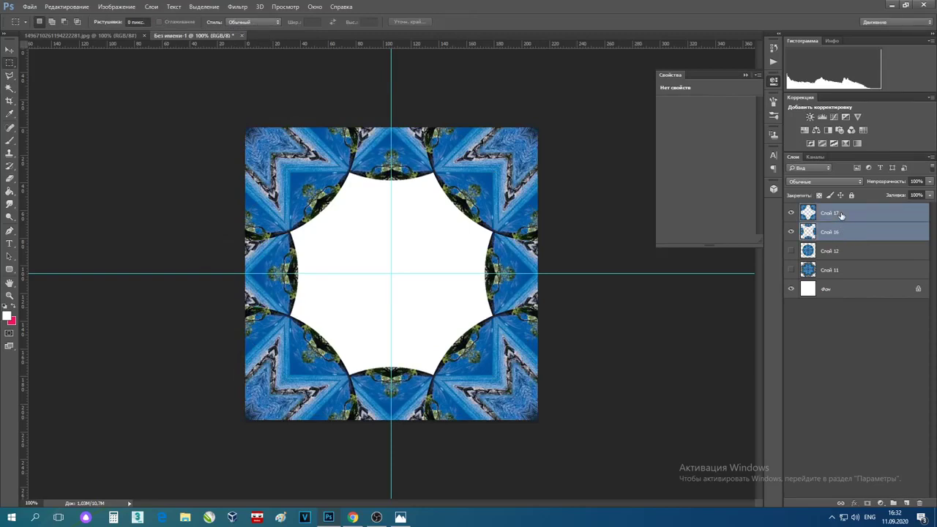
{"action": "key", "text": "ctrl+e"}
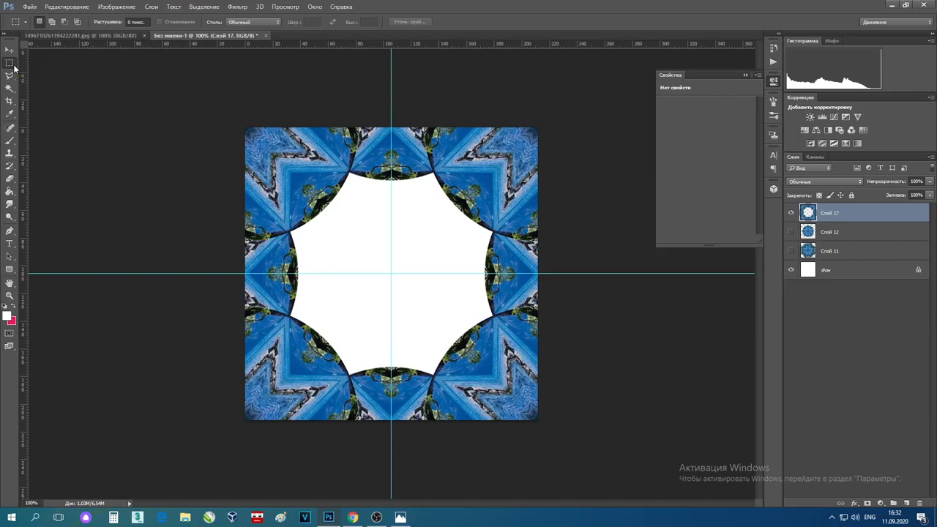
{"action": "left_click_drag", "start_coordinate": [232, 116], "coordinate": [644, 471]}
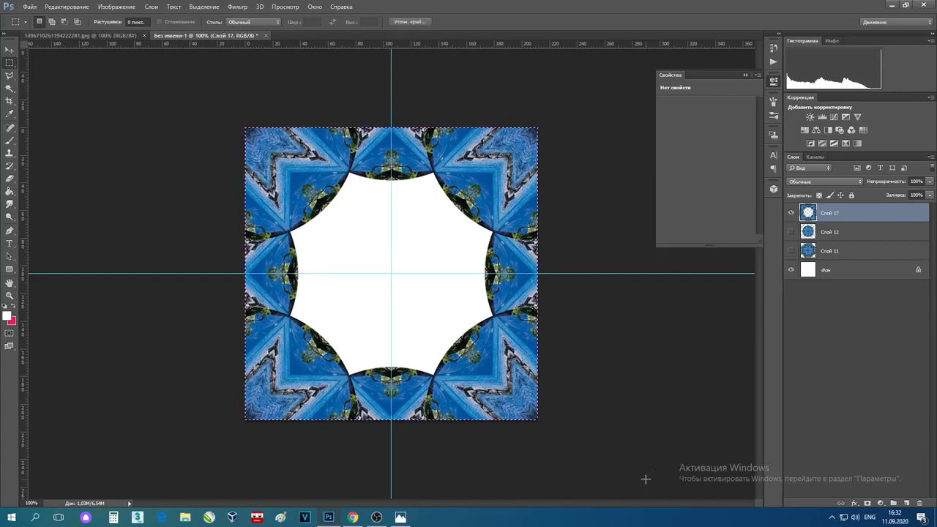
{"action": "key", "text": "ctrl+j"}
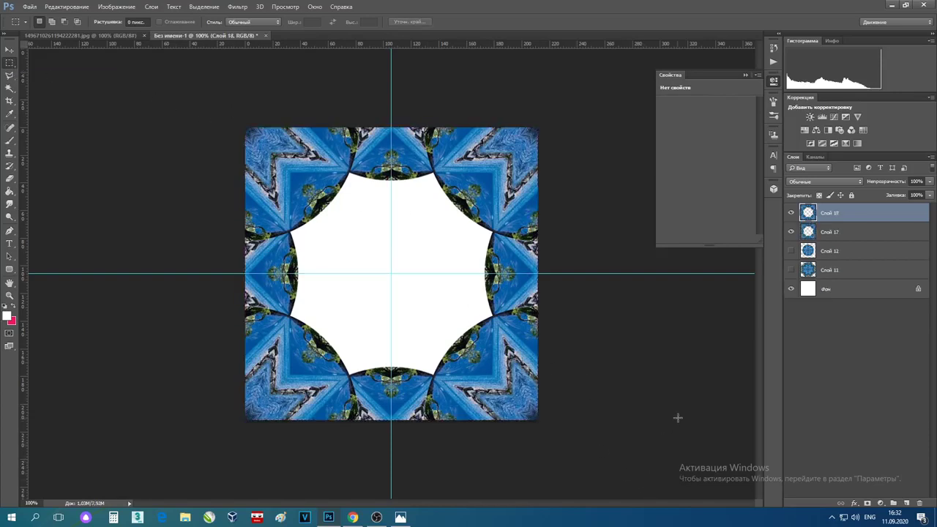
Step: Scale Слой 17 down to about 93% and center it on the intersection of the guides
{"action": "left_click", "coordinate": [851, 235]}
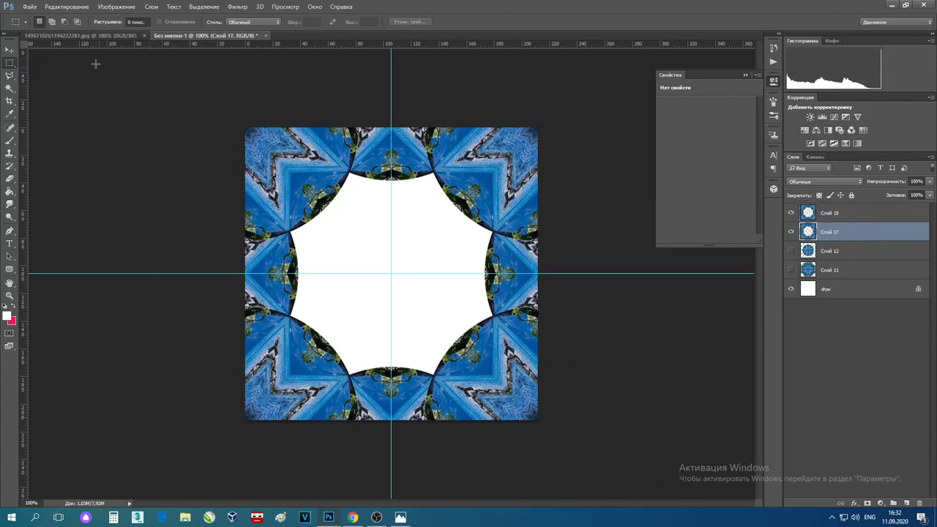
{"action": "left_click", "coordinate": [66, 7]}
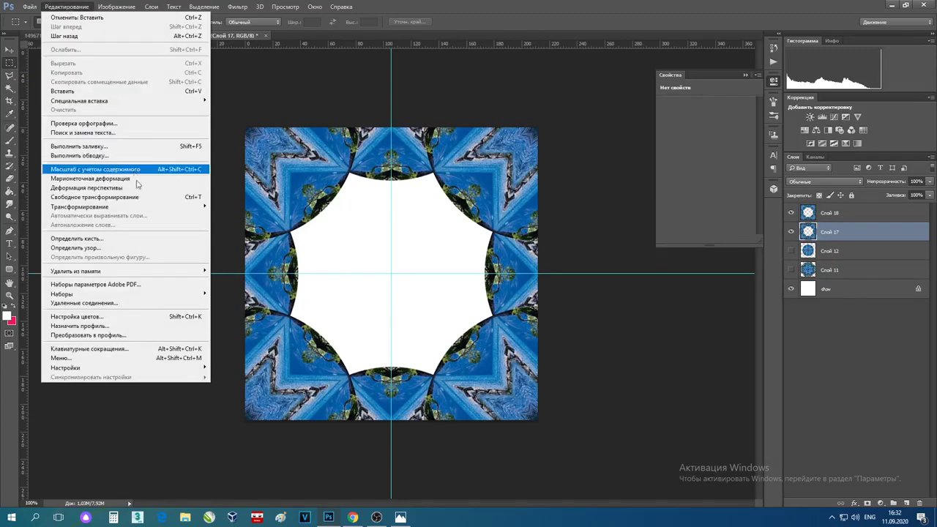
{"action": "left_click", "coordinate": [145, 202]}
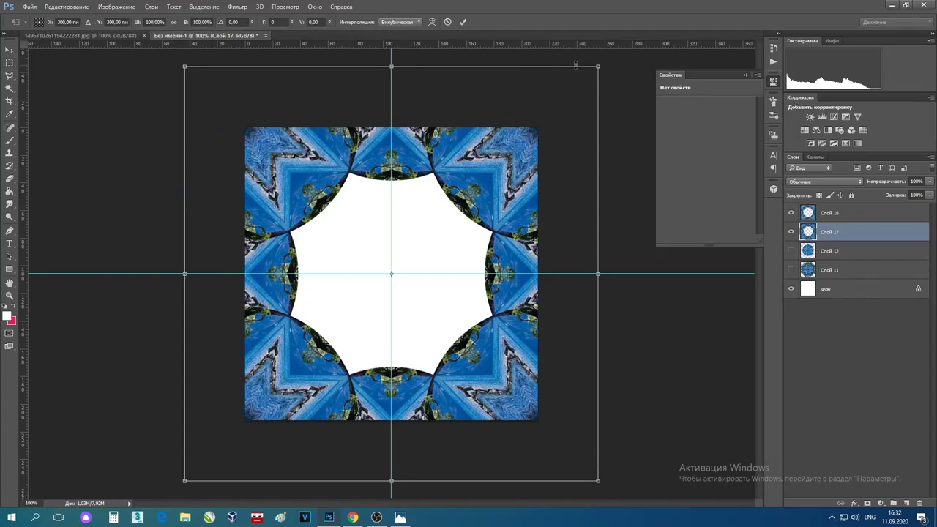
{"action": "left_click_drag", "start_coordinate": [598, 69], "coordinate": [587, 111]}
{"action": "left_click_drag", "start_coordinate": [423, 261], "coordinate": [430, 274]}
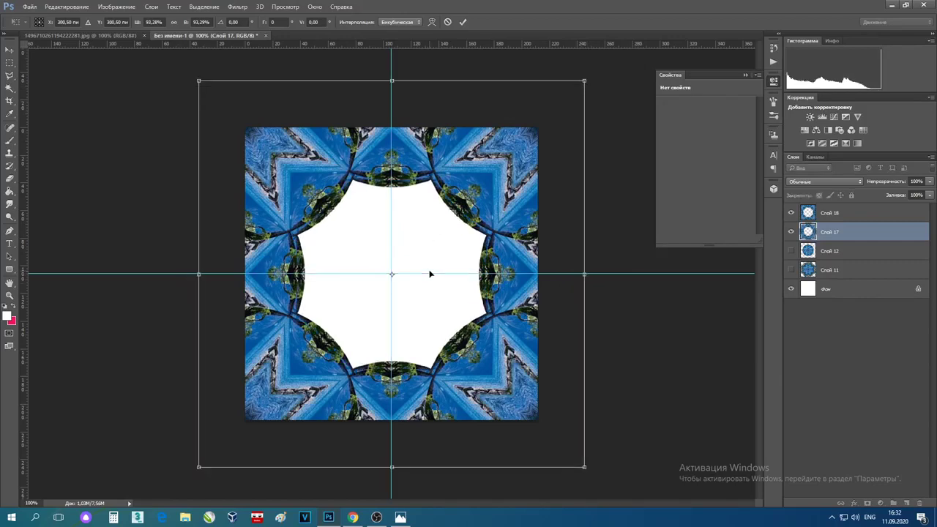
{"action": "left_click", "coordinate": [464, 22]}
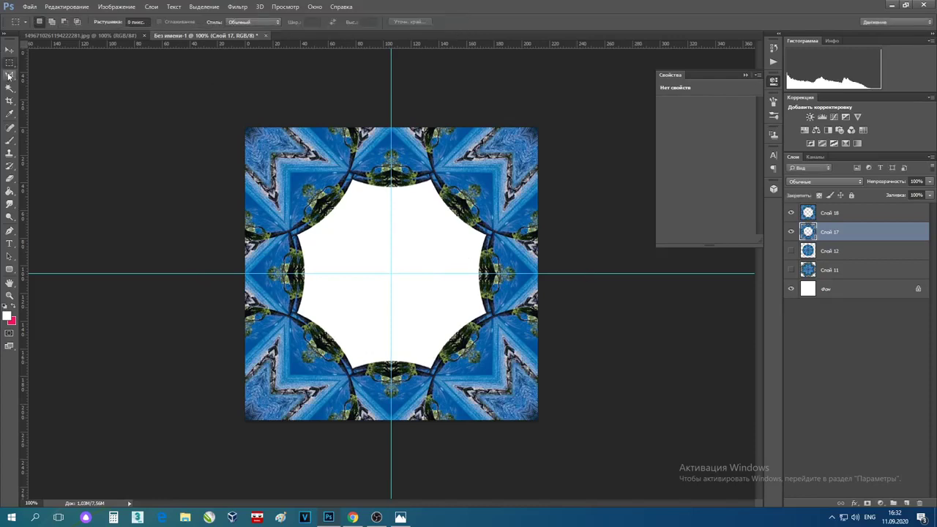
Step: Copy the full canvas area of the scaled Слой 17 to a new layer
{"action": "left_click_drag", "start_coordinate": [241, 118], "coordinate": [649, 472]}
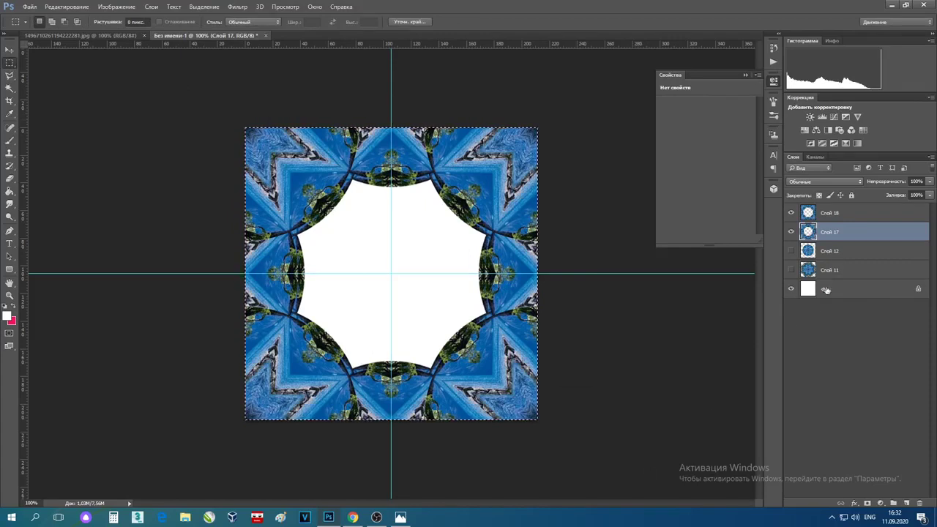
{"action": "left_click", "coordinate": [838, 253]}
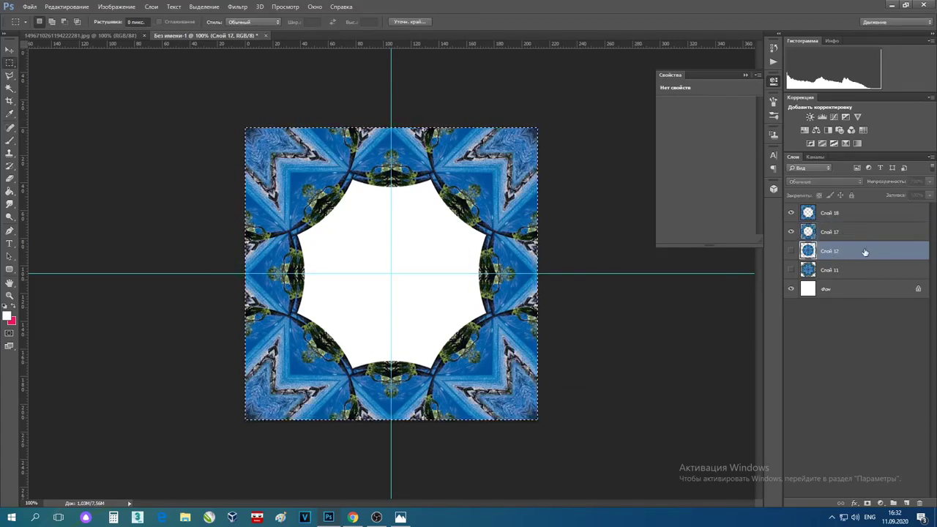
{"action": "left_click", "coordinate": [820, 234]}
{"action": "key", "text": "ctrl+j"}
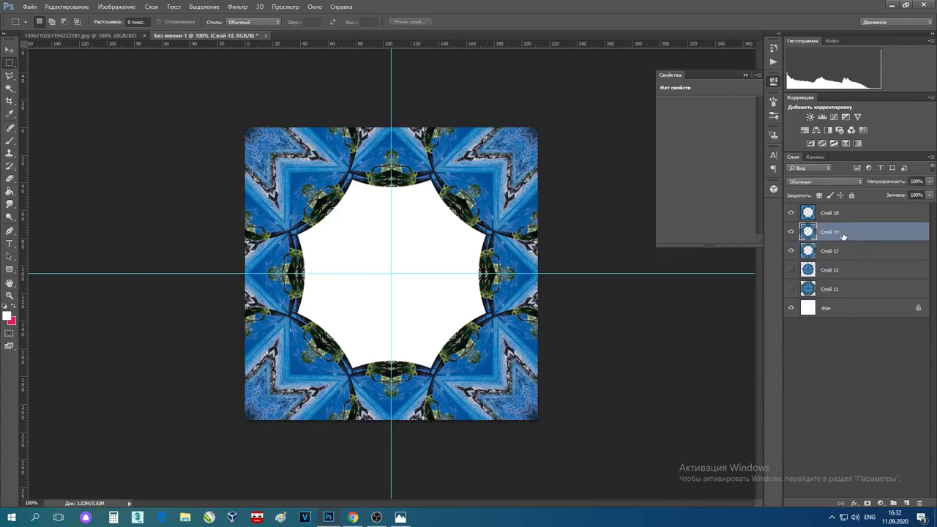
Step: Rotate Слой 19 by 22.5° around its center
{"action": "left_click", "coordinate": [72, 7]}
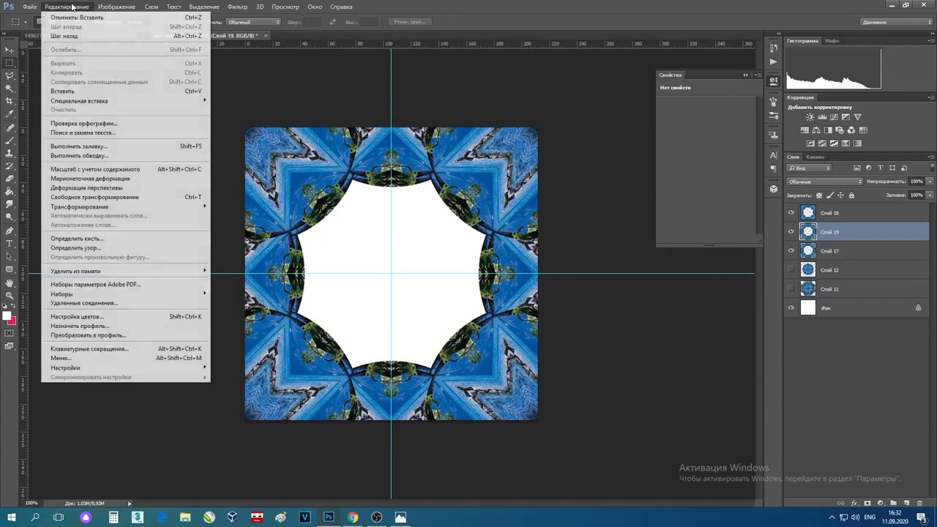
{"action": "mouse_move", "coordinate": [179, 208]}
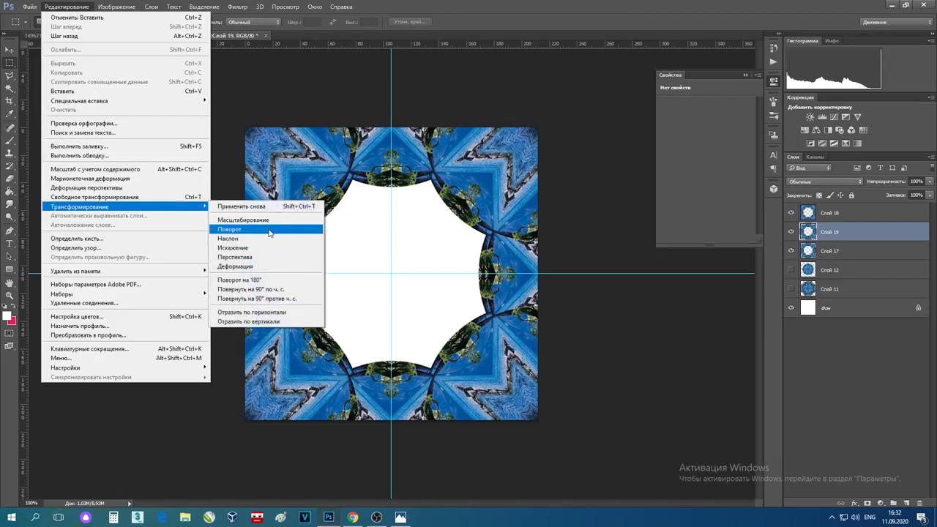
{"action": "left_click", "coordinate": [264, 233]}
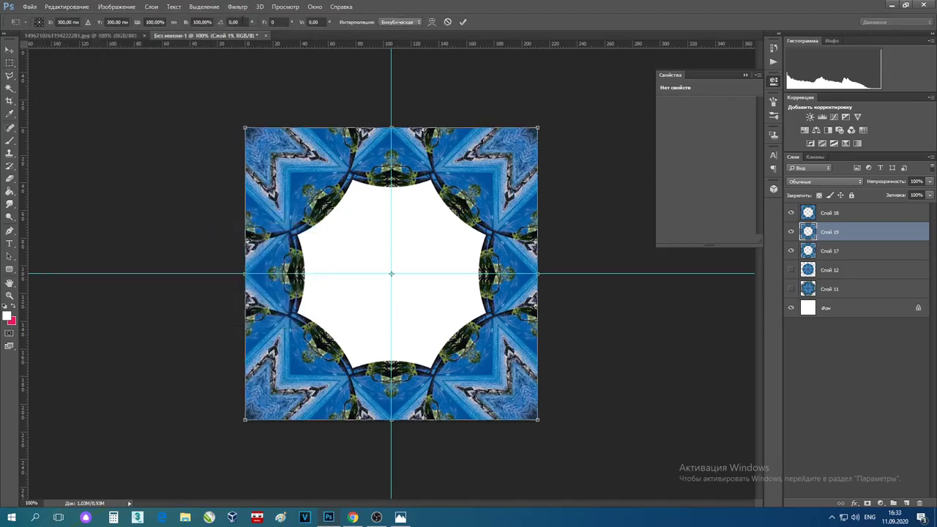
{"action": "left_click", "coordinate": [233, 22]}
{"action": "type", "text": "22"}
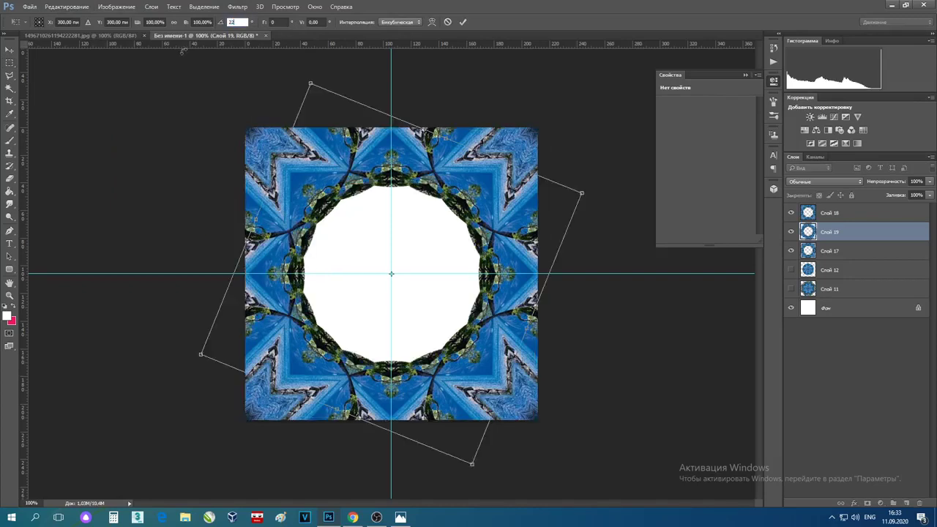
{"action": "type", "text": ",5"}
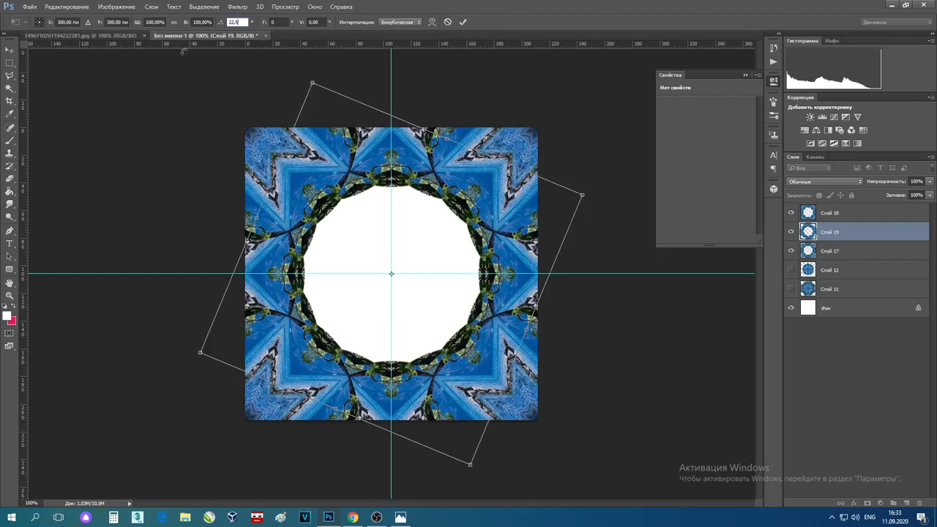
{"action": "left_click", "coordinate": [463, 21]}
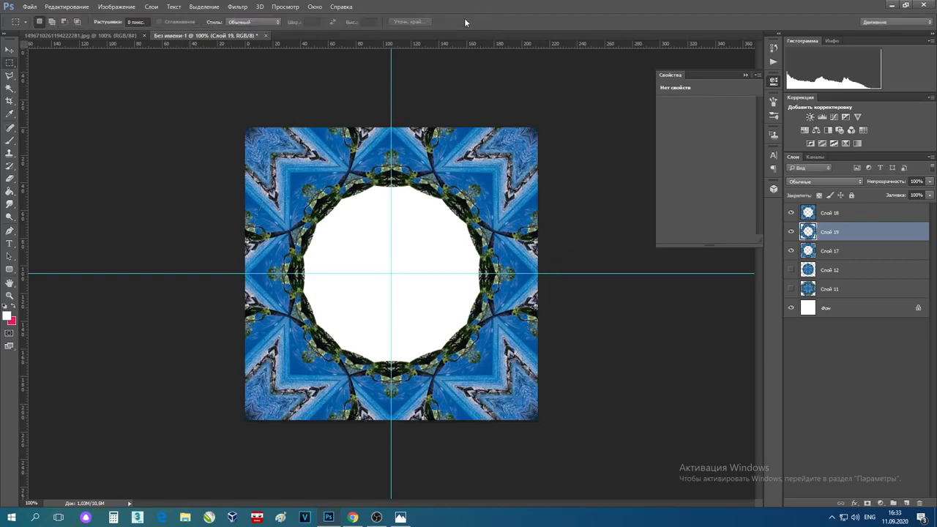
Step: Merge Слой 19 with Слой 17 and copy the full canvas area of the merged layer to a new layer
{"action": "left_click", "coordinate": [843, 252], "text": "shift"}
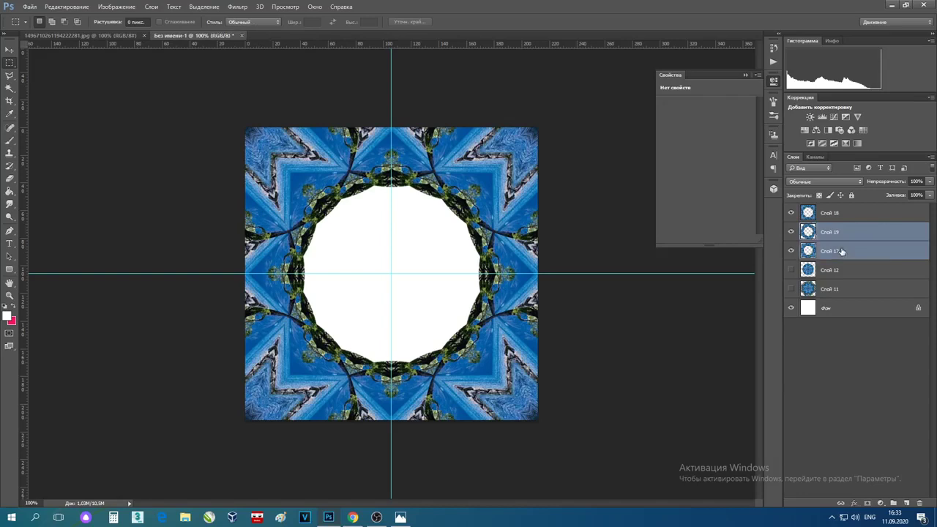
{"action": "key", "text": "ctrl+e"}
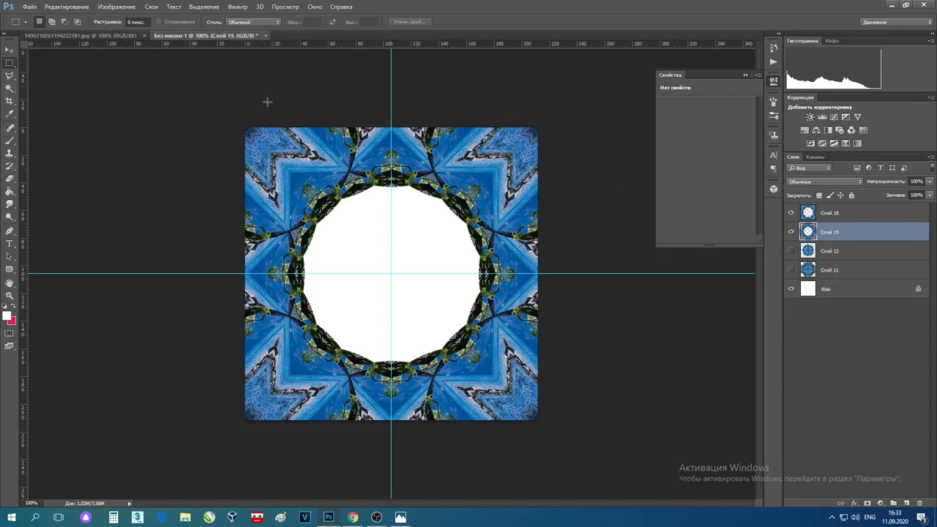
{"action": "left_click_drag", "start_coordinate": [243, 110], "coordinate": [623, 439]}
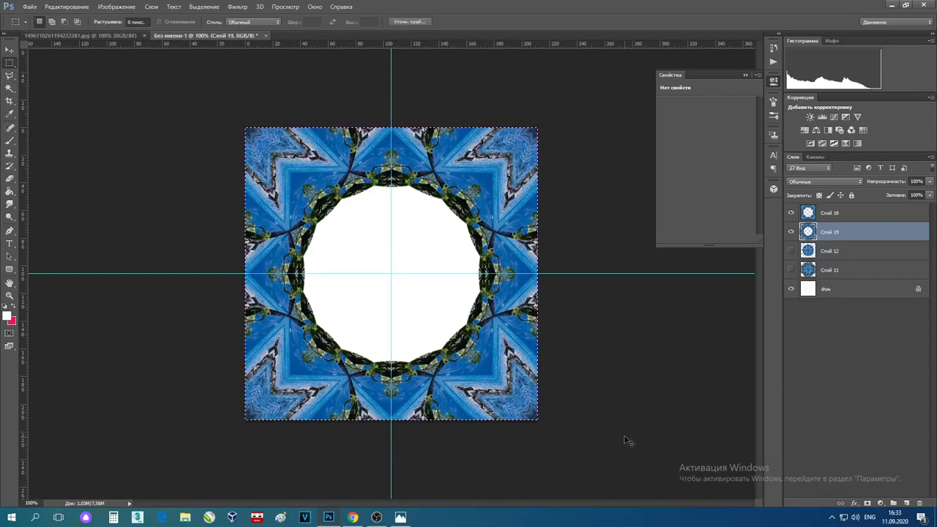
{"action": "key", "text": "ctrl+c"}
{"action": "key", "text": "ctrl+v"}
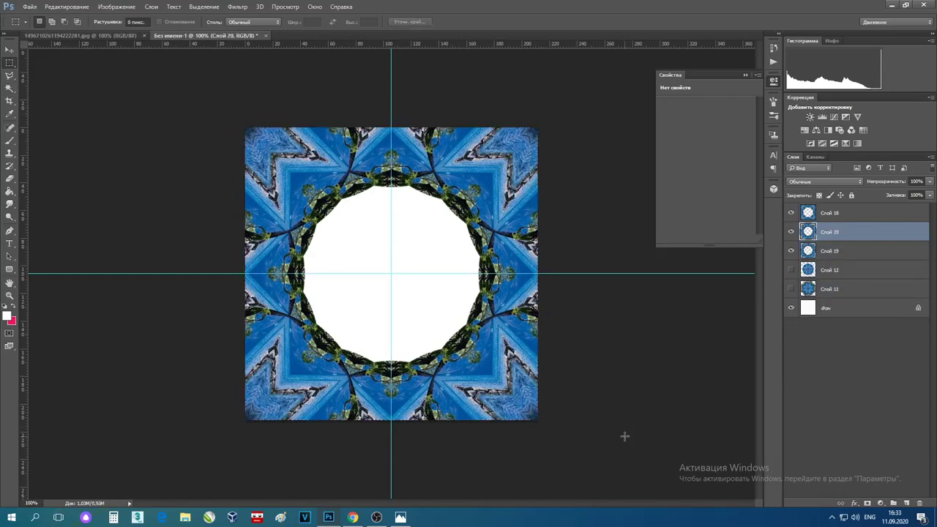
Step: Rotate Слой 20 by 11.25° around its center
{"action": "left_click", "coordinate": [76, 8]}
{"action": "mouse_move", "coordinate": [169, 207]}
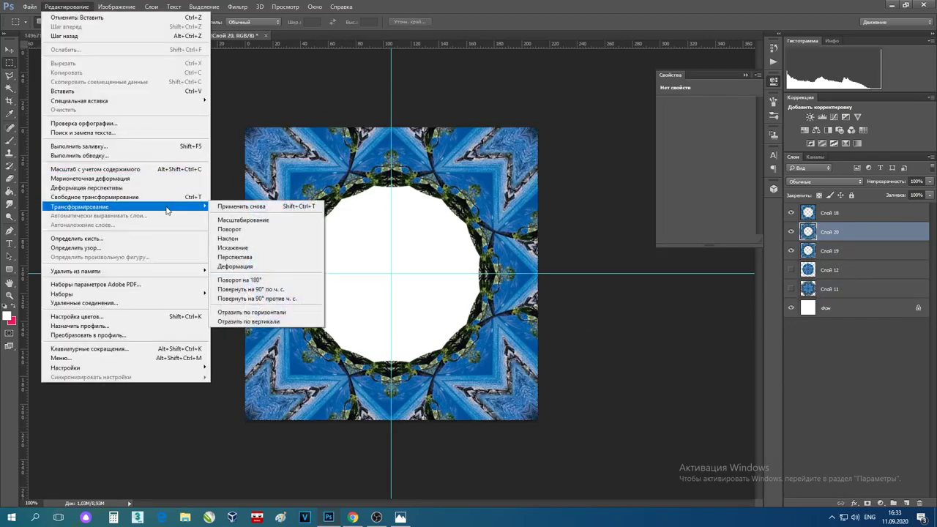
{"action": "left_click", "coordinate": [230, 229]}
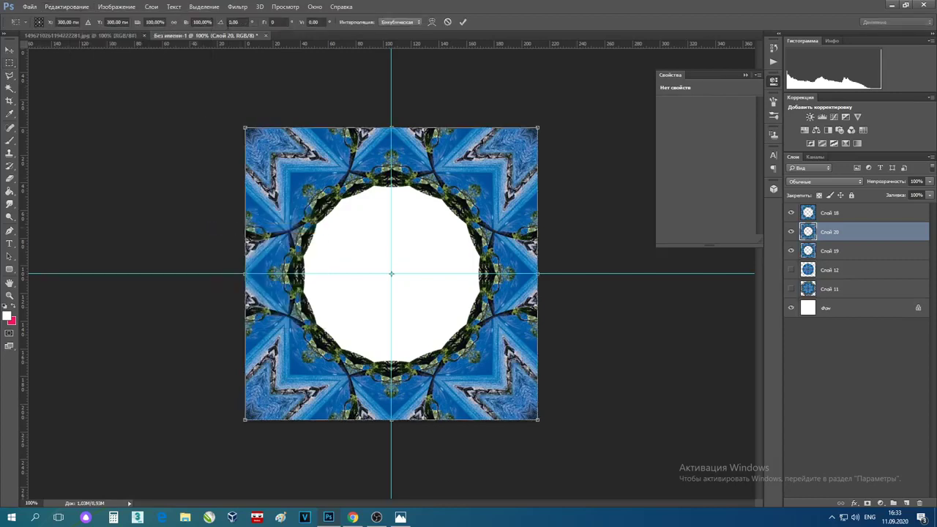
{"action": "left_click", "coordinate": [233, 22]}
{"action": "type", "text": "11"}
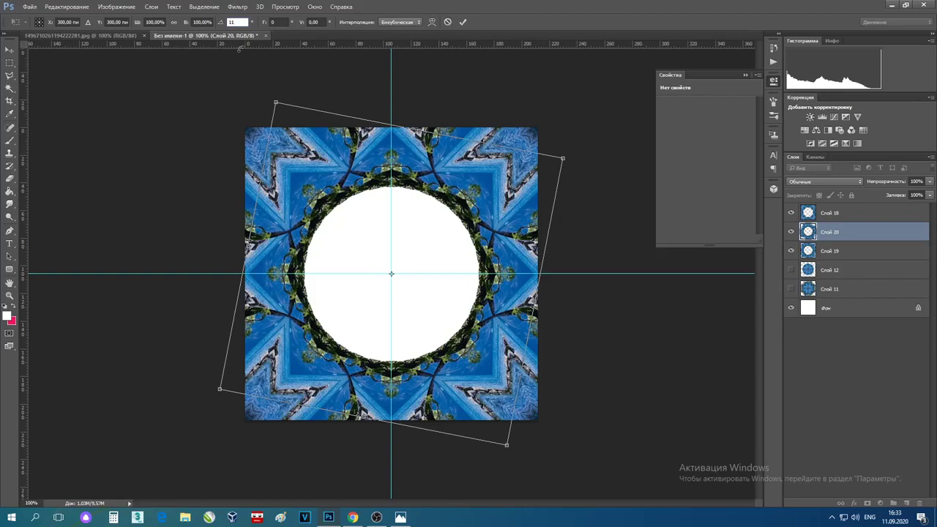
{"action": "key", "text": "Return"}
{"action": "type", "text": "11,2"}
{"action": "key", "text": "Return"}
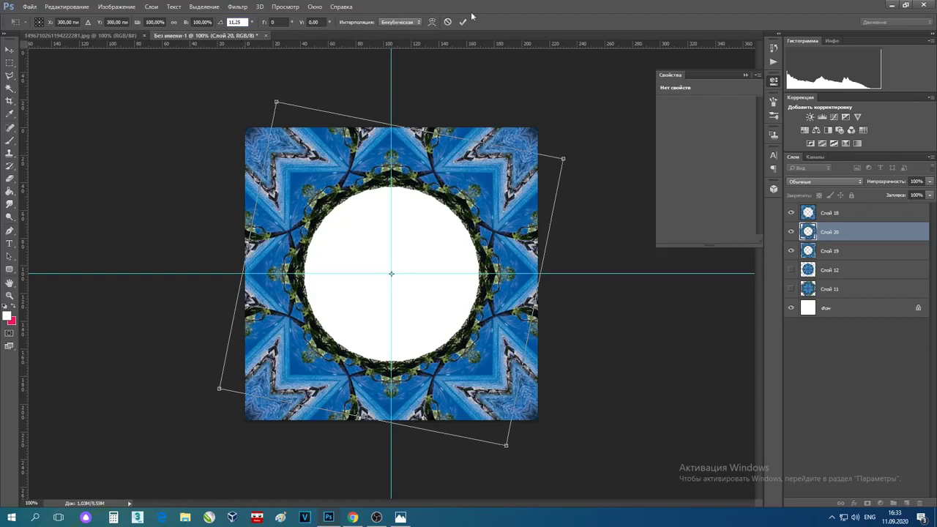
{"action": "left_click", "coordinate": [463, 23]}
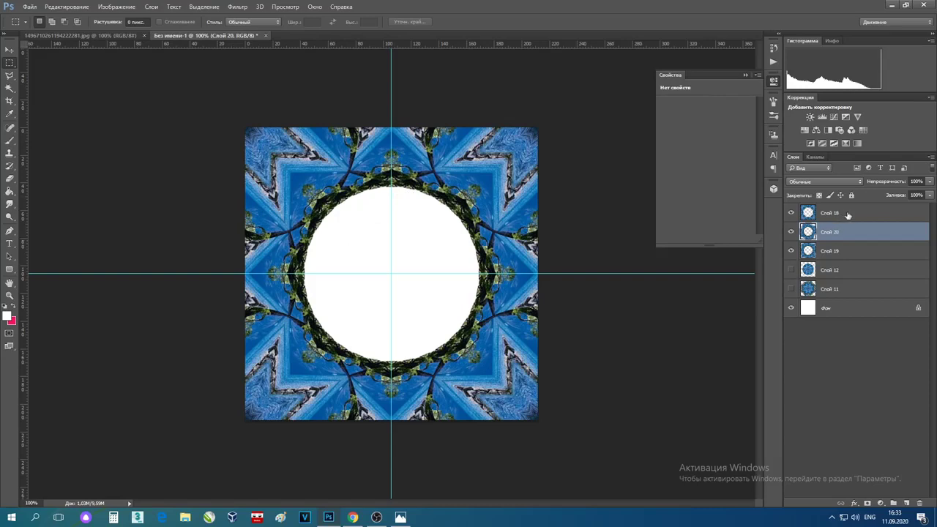
Step: Merge Слой 20 with Слой 19 and turn on the visibility of Слой 12
{"action": "left_click", "coordinate": [838, 251], "text": "shift"}
{"action": "key", "text": "ctrl+e"}
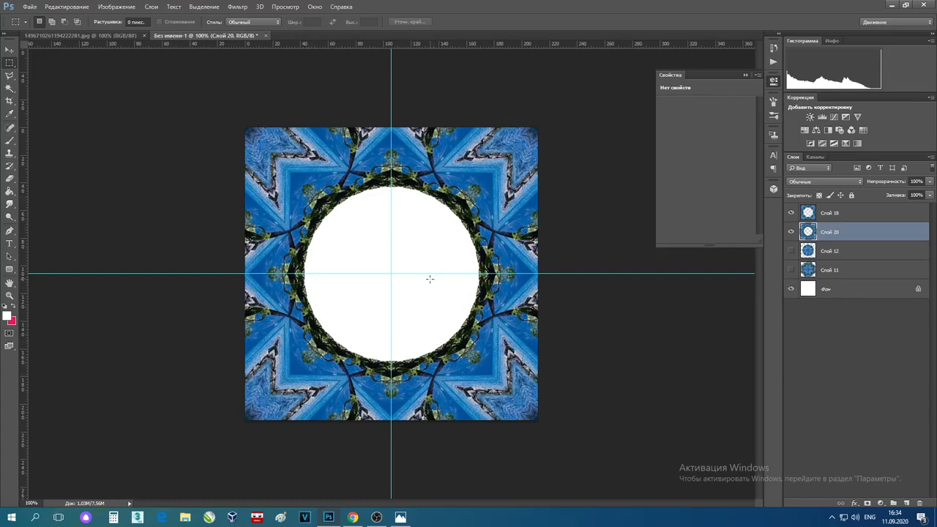
{"action": "left_click", "coordinate": [792, 251]}
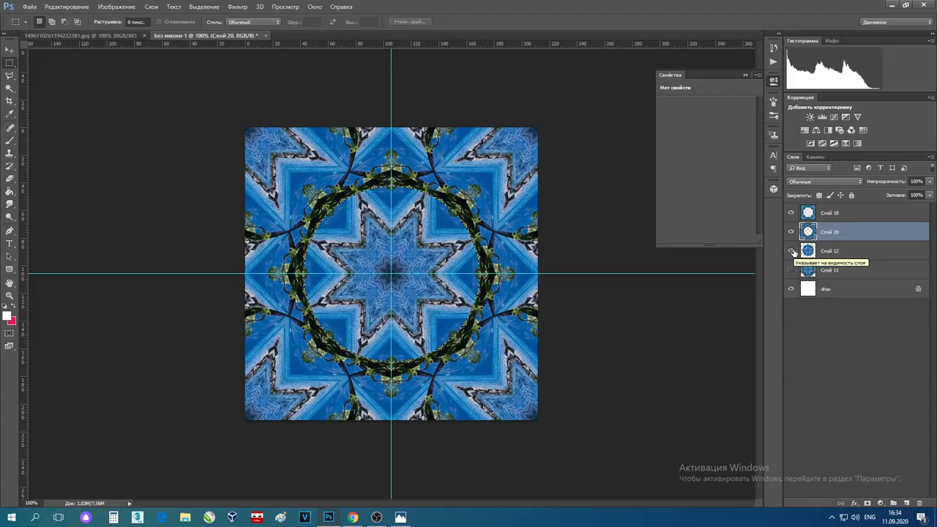
Step: Copy the full canvas area of Слой 12 to a new layer and place the copy above Слой 20
{"action": "left_click_drag", "start_coordinate": [235, 121], "coordinate": [752, 475]}
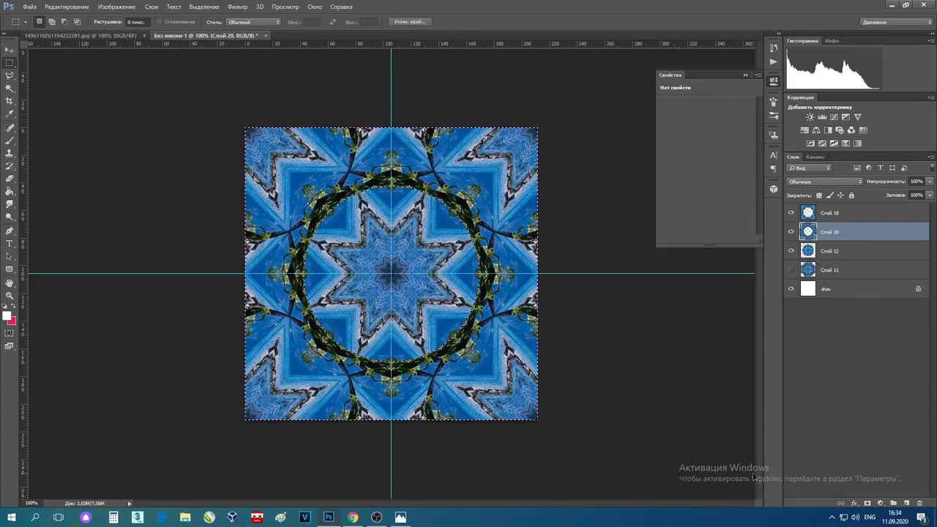
{"action": "left_click", "coordinate": [842, 254]}
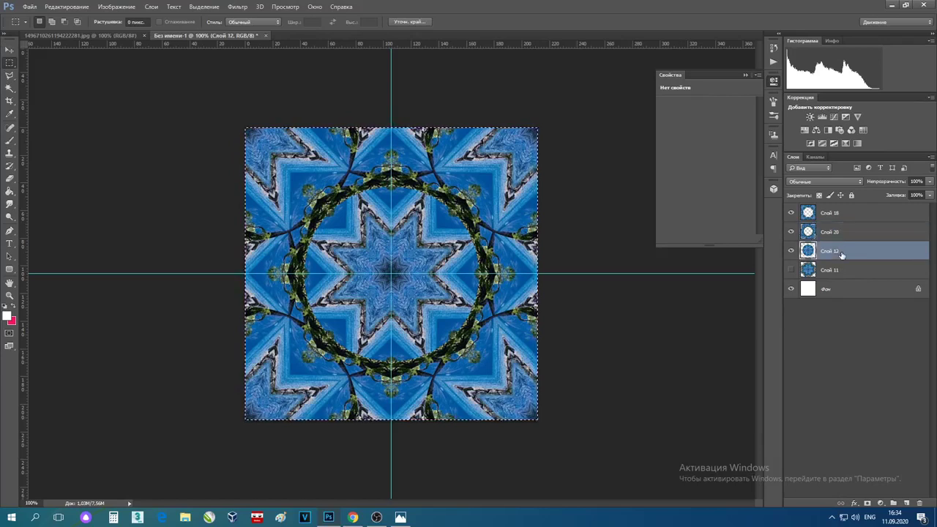
{"action": "key", "text": "ctrl+j"}
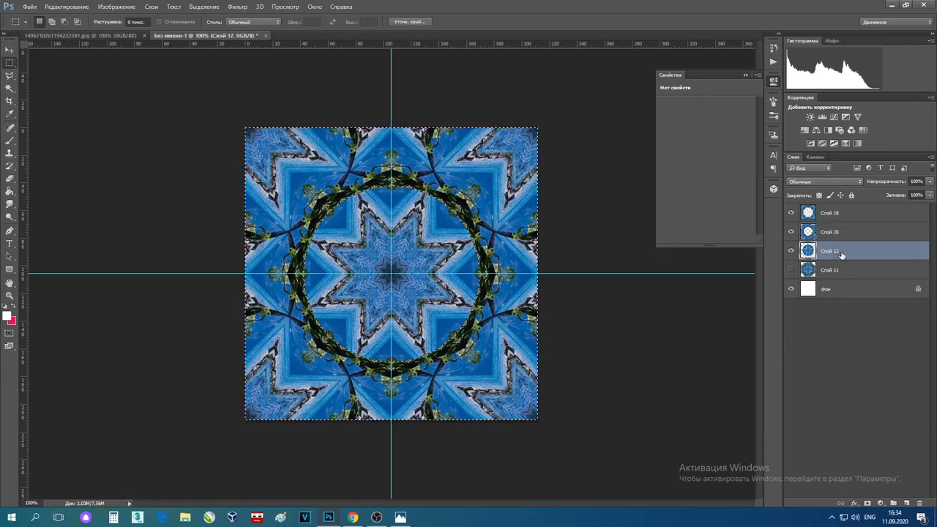
{"action": "left_click", "coordinate": [849, 234]}
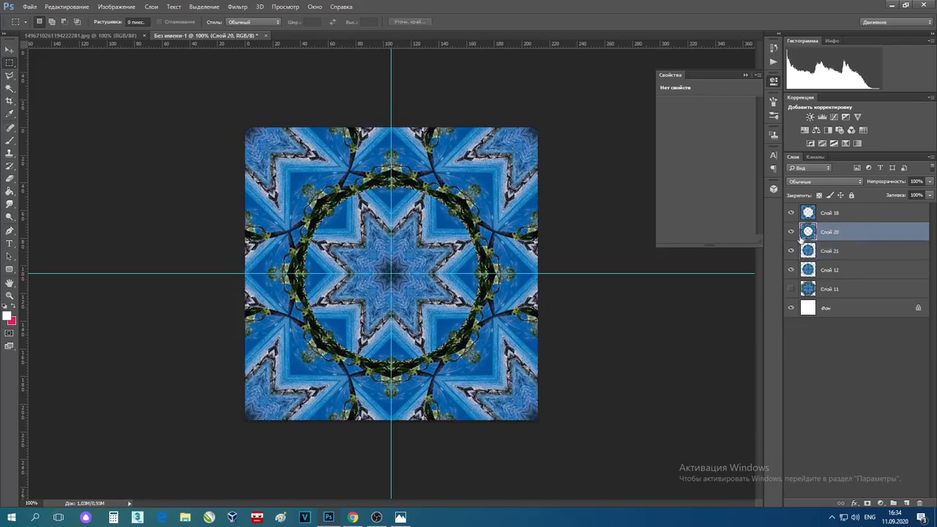
{"action": "left_click", "coordinate": [791, 232]}
{"action": "left_click", "coordinate": [791, 232]}
{"action": "left_click_drag", "start_coordinate": [844, 238], "coordinate": [844, 236]}
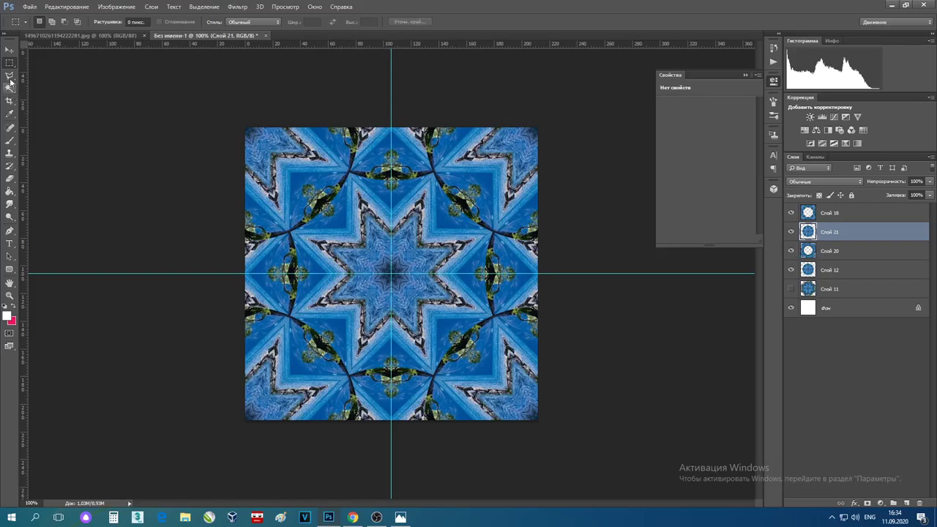
Step: Select the round opening of Слой 20 with the Magic Wand, delete that area from Слой 21, and hide Слой 12
{"action": "left_click", "coordinate": [850, 253]}
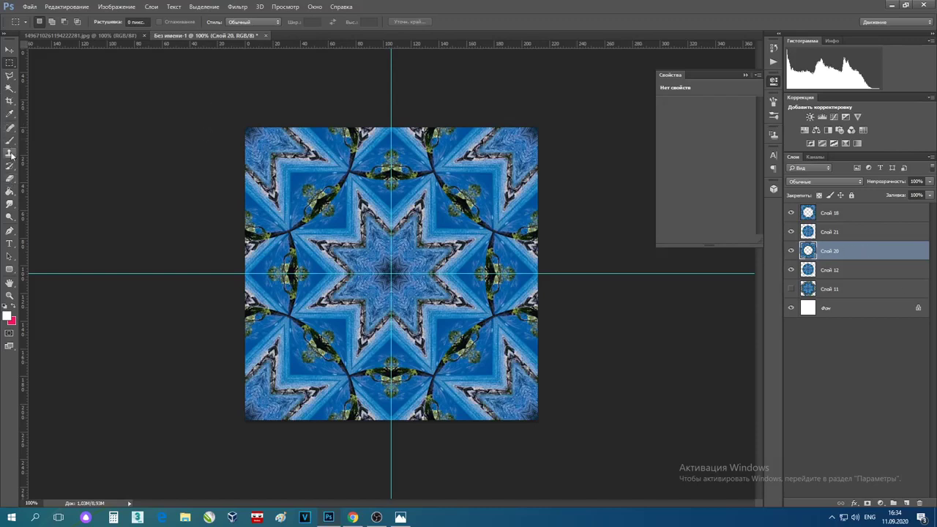
{"action": "left_click", "coordinate": [8, 87]}
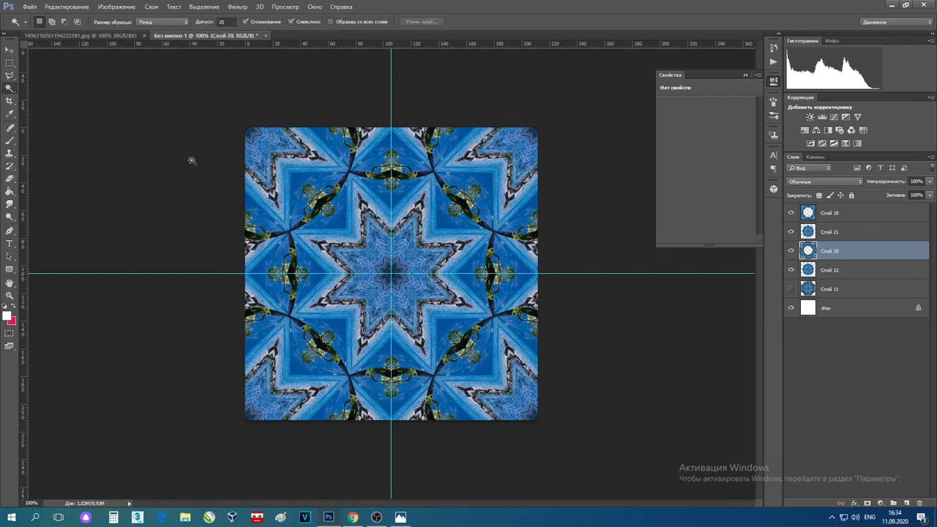
{"action": "left_click", "coordinate": [416, 270]}
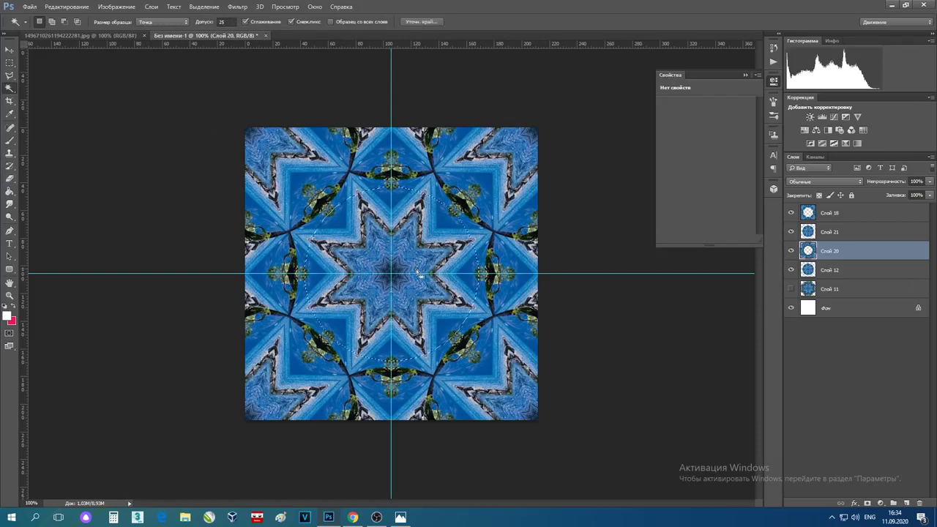
{"action": "left_click", "coordinate": [843, 233]}
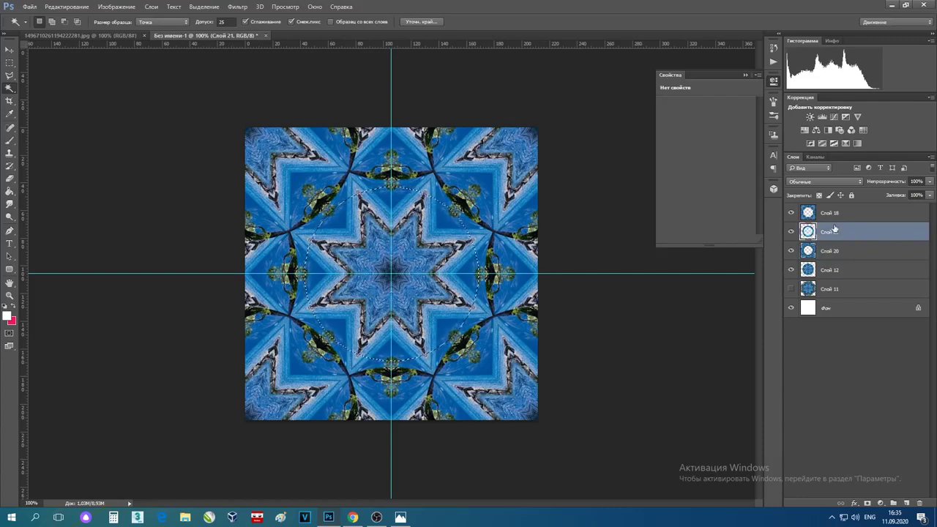
{"action": "left_click", "coordinate": [791, 271]}
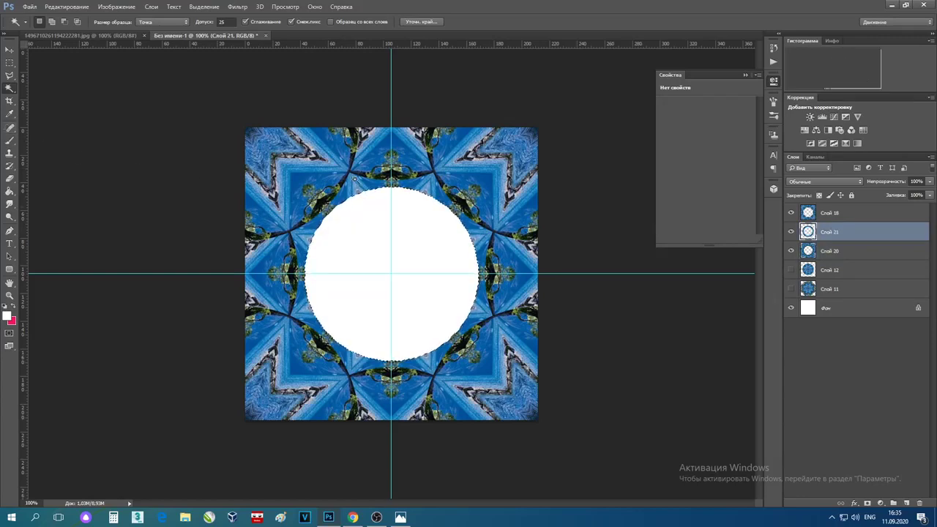
Step: On the Фон layer, scale the selected circle up to about 105% and center it on the intersection of the guides
{"action": "left_click", "coordinate": [842, 309]}
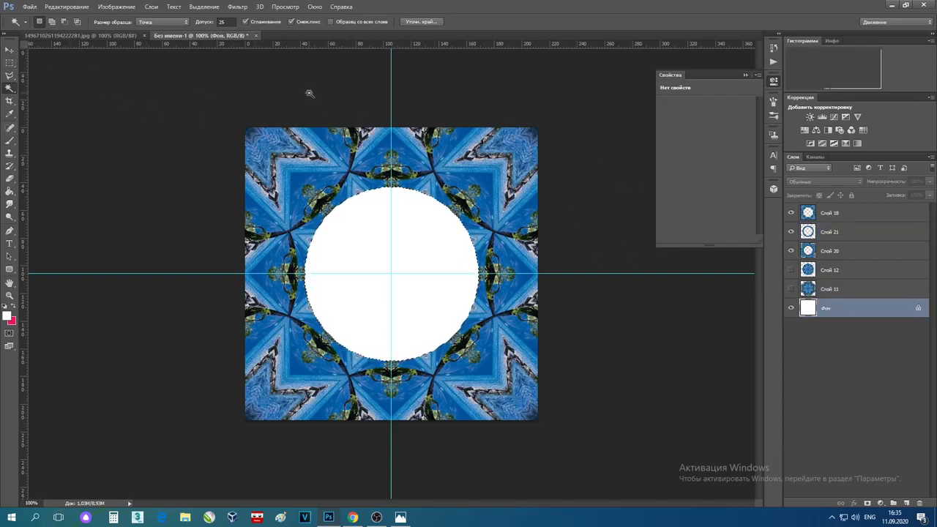
{"action": "left_click", "coordinate": [63, 6]}
{"action": "mouse_move", "coordinate": [182, 207]}
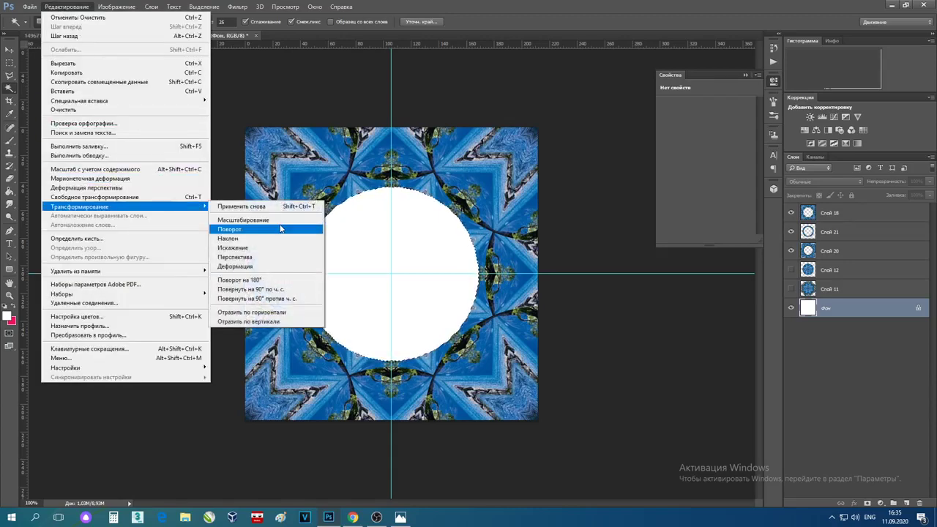
{"action": "left_click", "coordinate": [281, 229]}
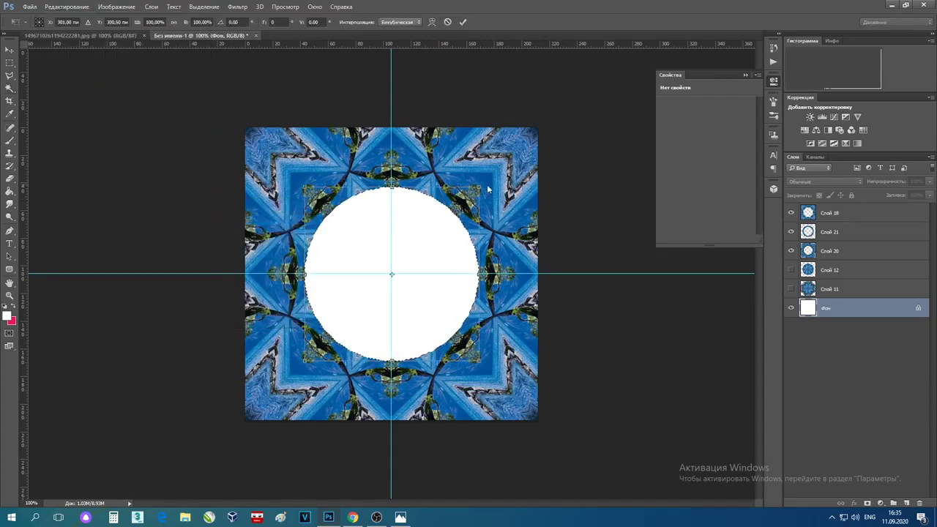
{"action": "mouse_move", "coordinate": [481, 189]}
{"action": "left_mouse_down"}
{"action": "mouse_move", "coordinate": [516, 168]}
{"action": "mouse_move", "coordinate": [494, 184]}
{"action": "left_mouse_up"}
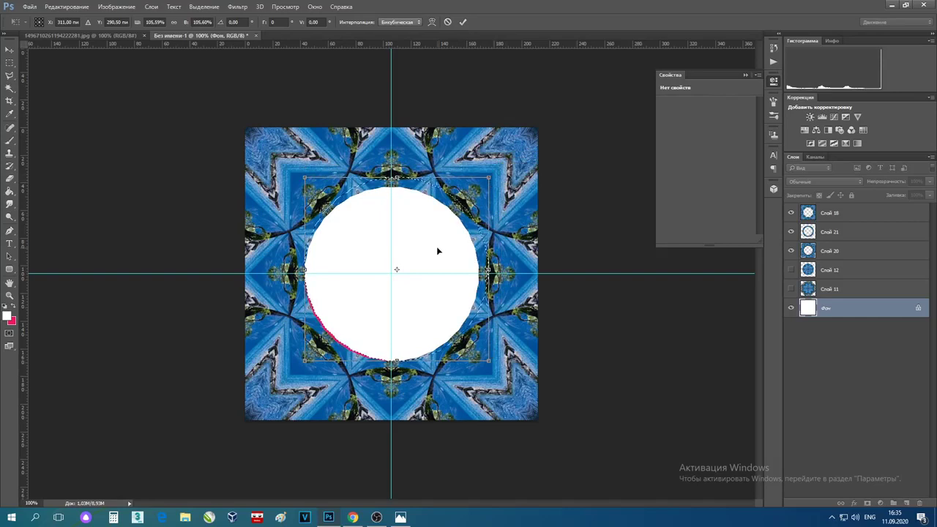
{"action": "left_click_drag", "start_coordinate": [433, 251], "coordinate": [425, 257]}
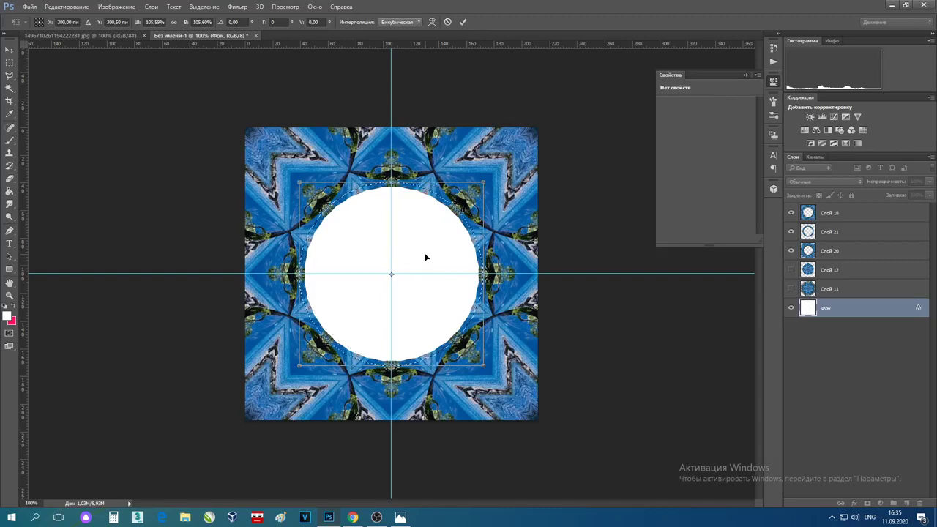
{"action": "left_click", "coordinate": [462, 23]}
Step: Invert the circular selection and delete everything outside the circle from Слой 21
{"action": "left_click", "coordinate": [861, 236]}
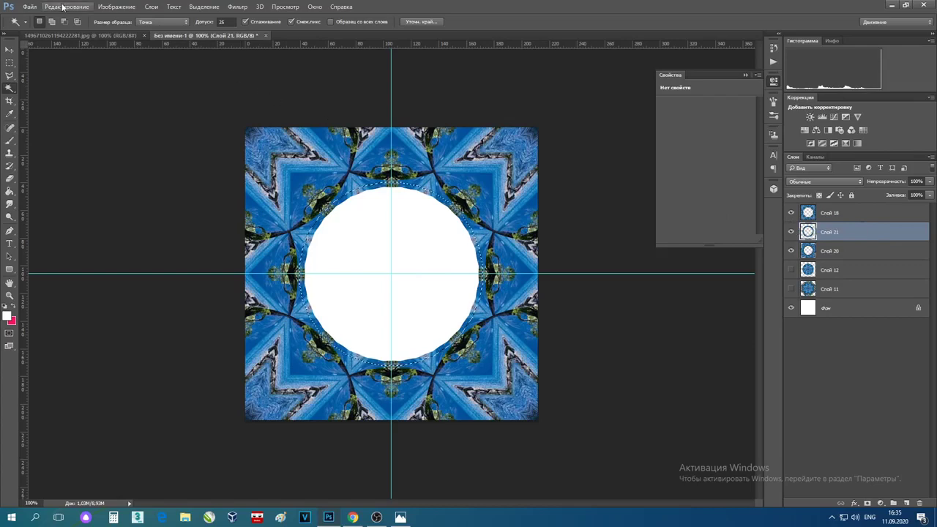
{"action": "left_click", "coordinate": [204, 7]}
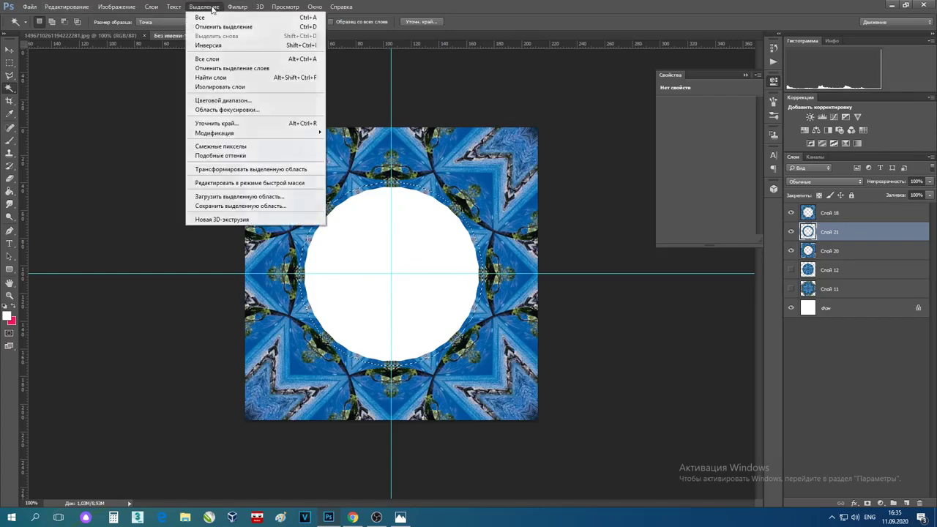
{"action": "left_click", "coordinate": [227, 47]}
{"action": "key", "text": "Delete"}
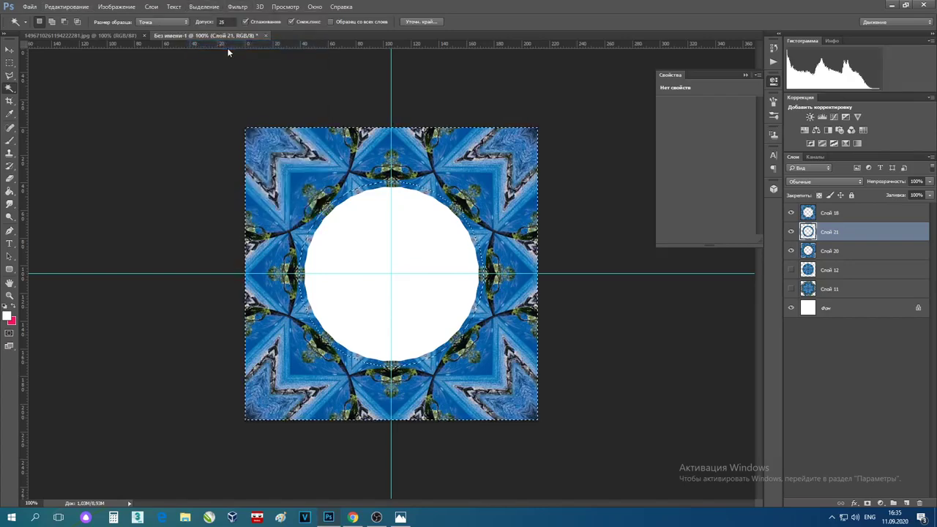
Step: Clear the selection and move Слой 21 below Слой 20 in the layer stack
{"action": "left_click", "coordinate": [10, 63]}
{"action": "key", "text": "ctrl+d"}
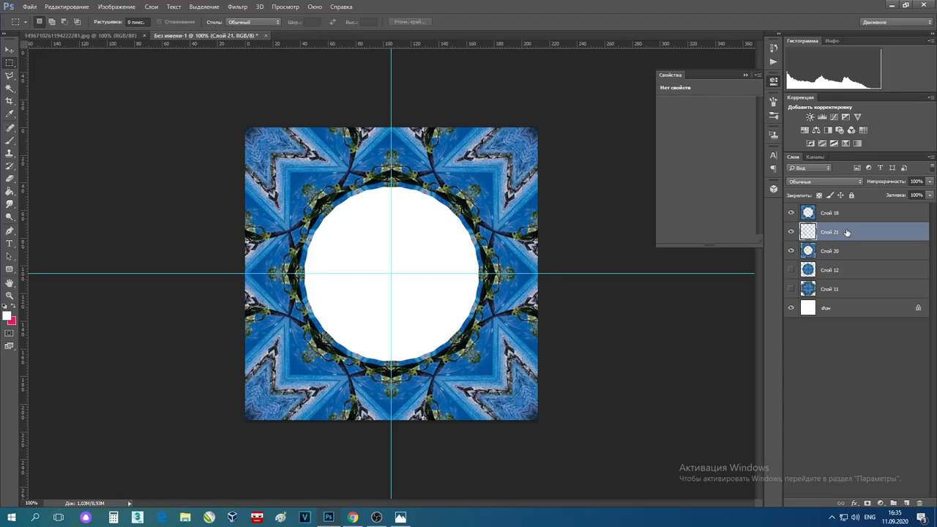
{"action": "left_click_drag", "start_coordinate": [847, 232], "coordinate": [845, 262]}
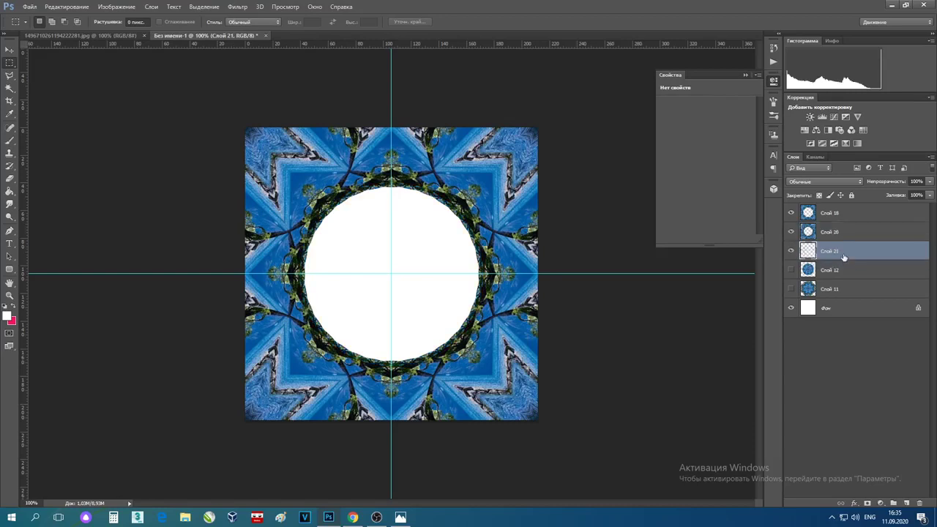
Step: Scale the ring on Слой 21 down to about 97.5% and center it on the intersection of the guides
{"action": "left_click", "coordinate": [59, 7]}
{"action": "mouse_move", "coordinate": [202, 208]}
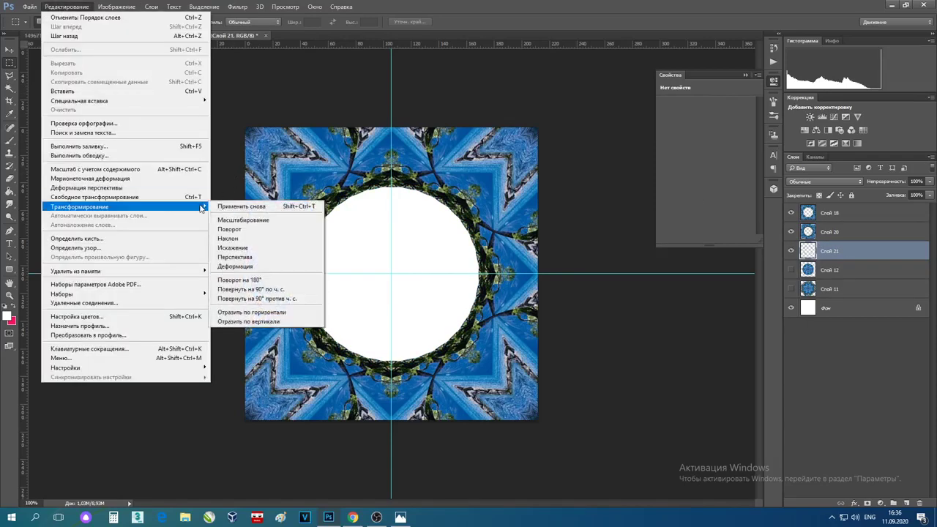
{"action": "left_click", "coordinate": [245, 220]}
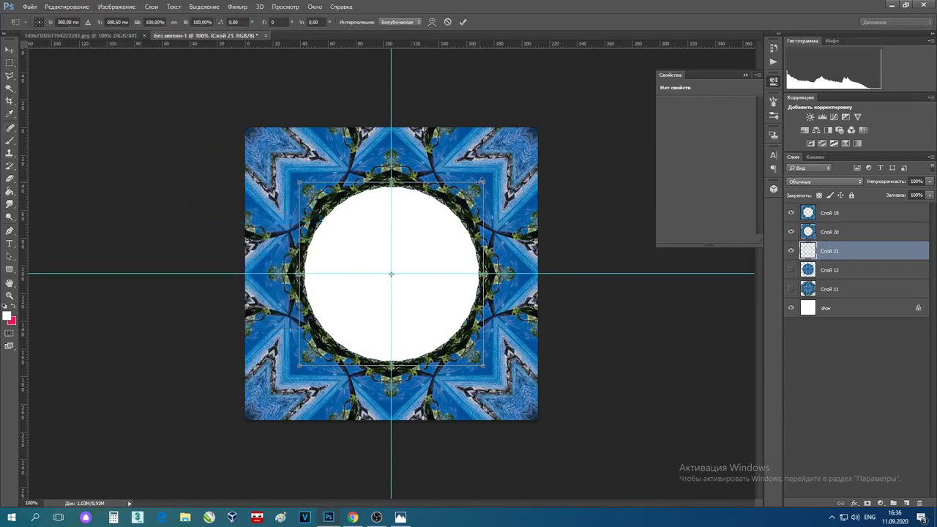
{"action": "left_click_drag", "start_coordinate": [483, 183], "coordinate": [483, 186]}
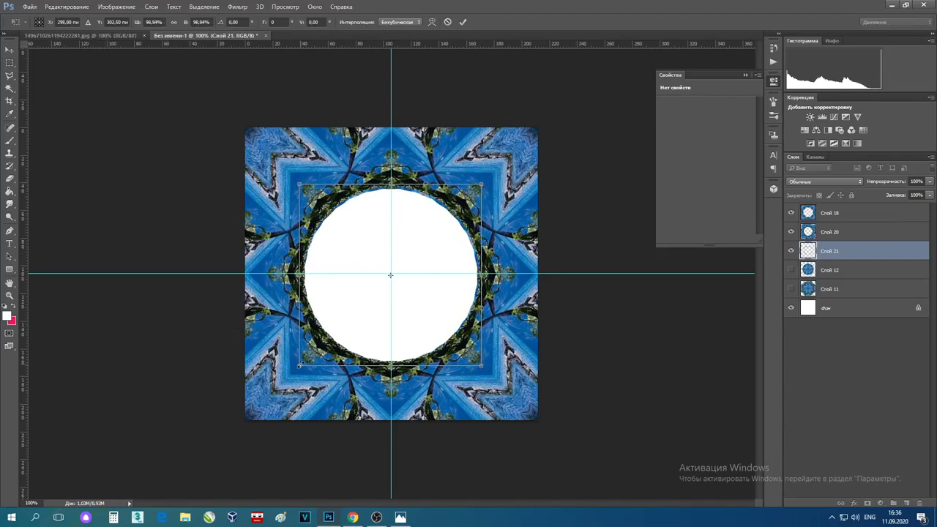
{"action": "mouse_move", "coordinate": [300, 365]}
{"action": "left_mouse_down"}
{"action": "mouse_move", "coordinate": [302, 352]}
{"action": "mouse_move", "coordinate": [303, 362]}
{"action": "left_mouse_up"}
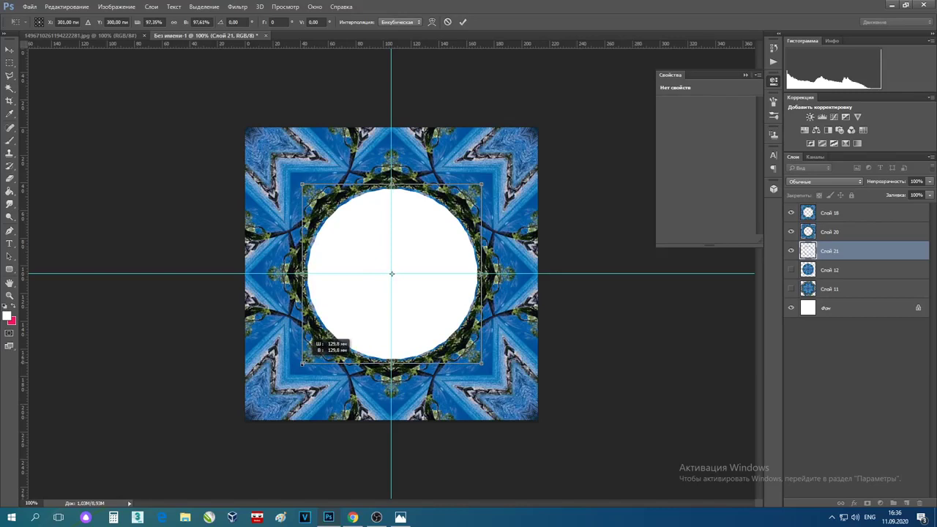
{"action": "left_click_drag", "start_coordinate": [304, 363], "coordinate": [304, 363]}
{"action": "left_click_drag", "start_coordinate": [431, 330], "coordinate": [427, 323]}
Step: Select the full canvas area of Слой 21 and paste a copy of its ring as a new layer above Слой 12
{"action": "left_click", "coordinate": [10, 62]}
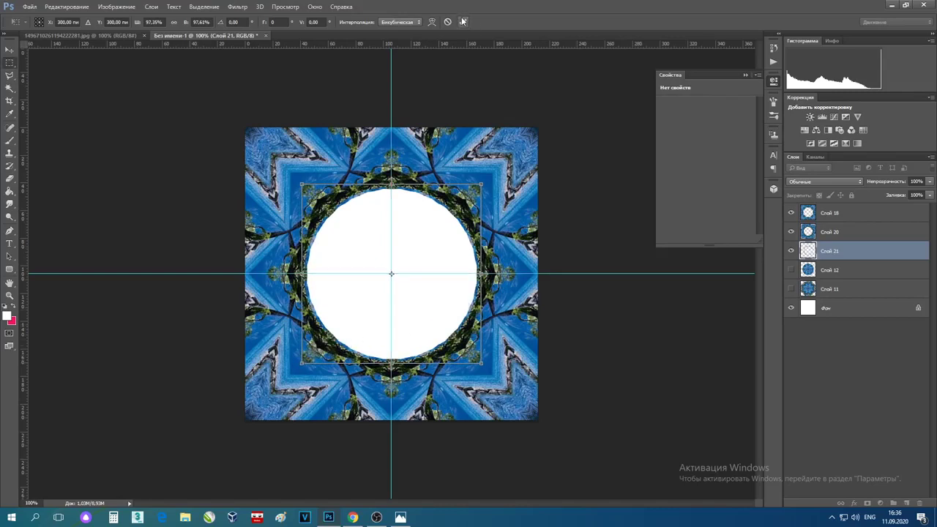
{"action": "left_click_drag", "start_coordinate": [229, 112], "coordinate": [646, 442]}
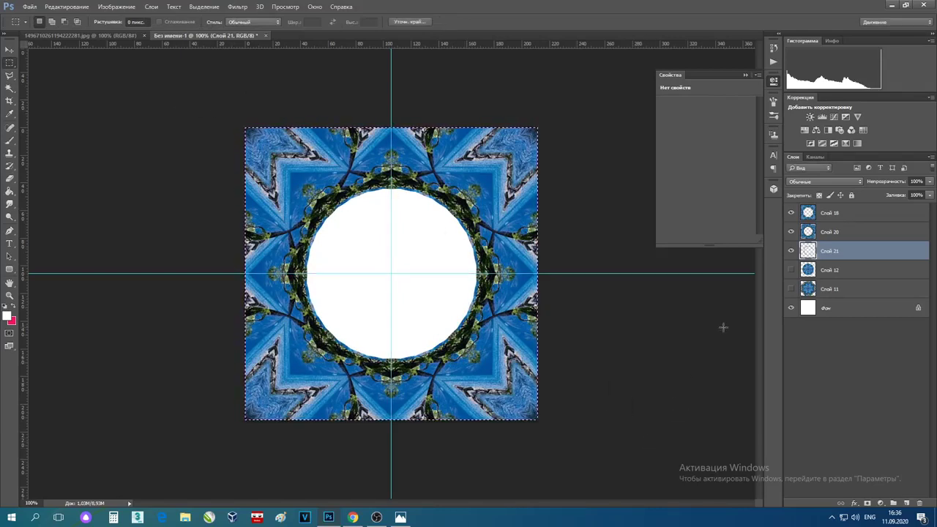
{"action": "left_click", "coordinate": [845, 270]}
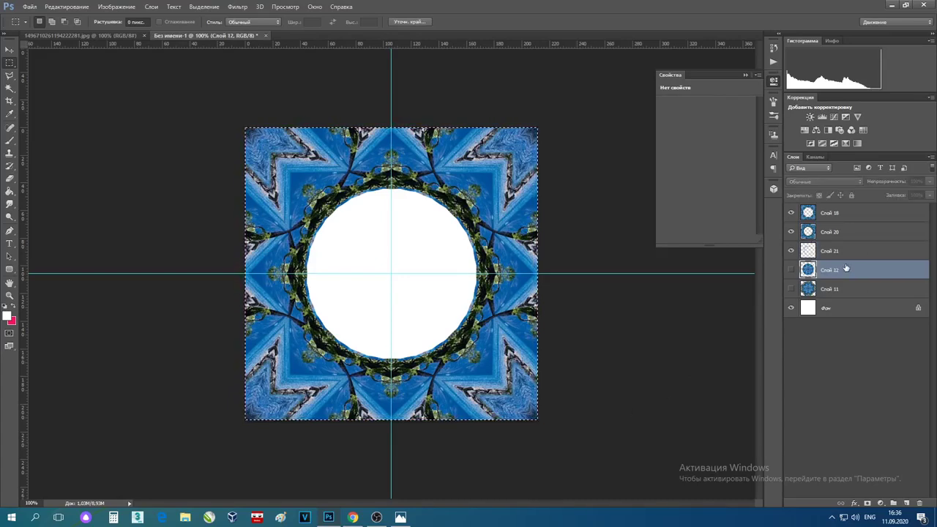
{"action": "key", "text": "ctrl+j"}
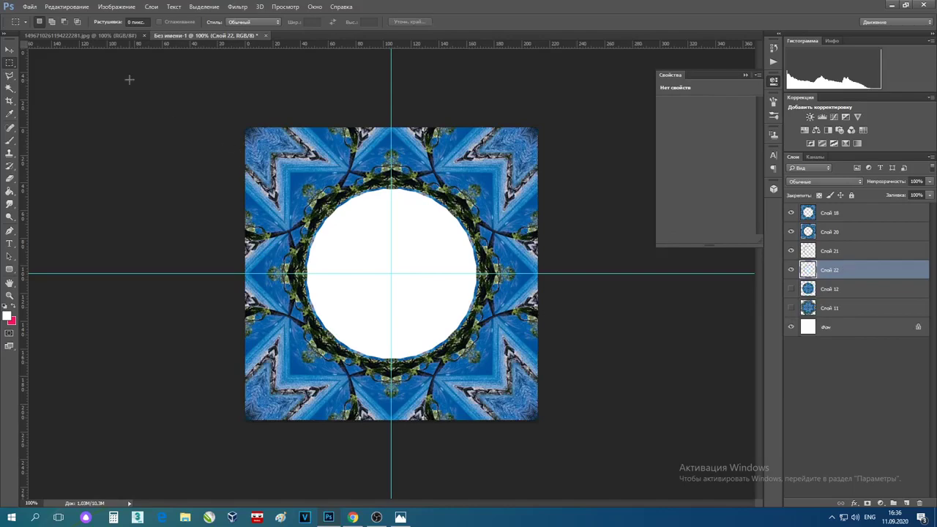
Step: Try scaling the ring on Слой 22 to about 97% with a 3° rotation, and undo the transformation
{"action": "left_click", "coordinate": [59, 7]}
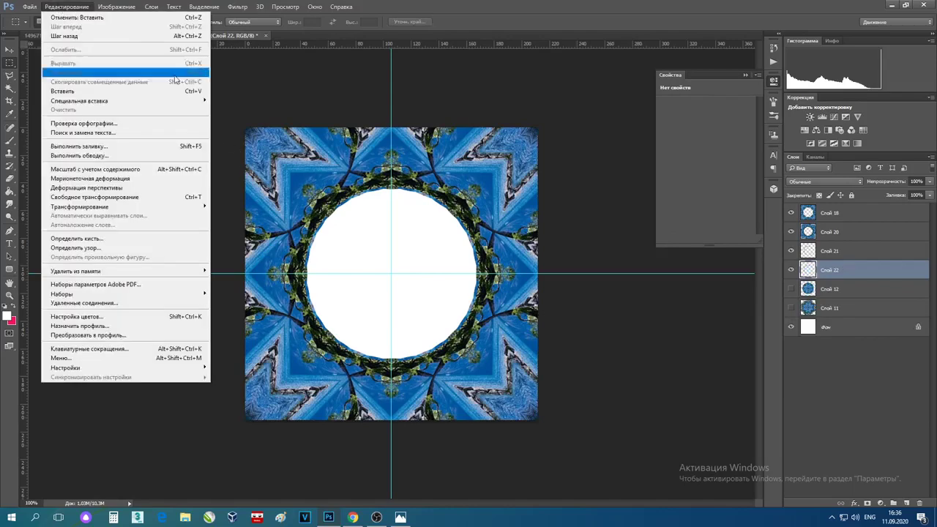
{"action": "mouse_move", "coordinate": [202, 207]}
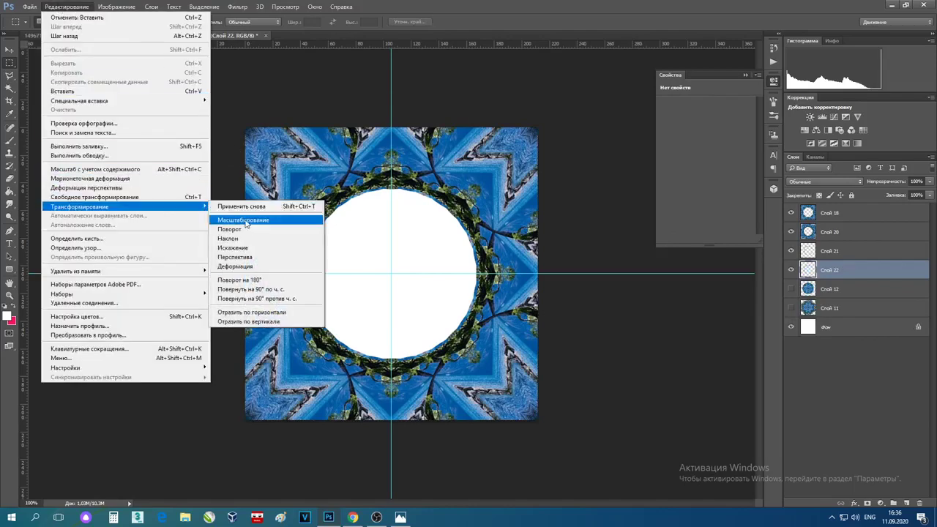
{"action": "left_click", "coordinate": [243, 219]}
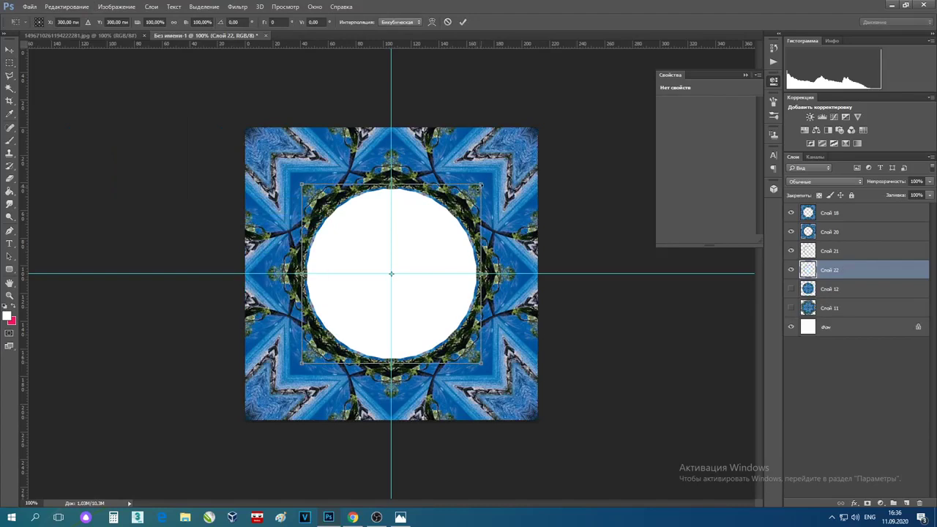
{"action": "left_click_drag", "start_coordinate": [481, 186], "coordinate": [474, 190]}
{"action": "mouse_move", "coordinate": [411, 250]}
{"action": "left_mouse_down"}
{"action": "mouse_move", "coordinate": [413, 229]}
{"action": "mouse_move", "coordinate": [414, 247]}
{"action": "left_mouse_up"}
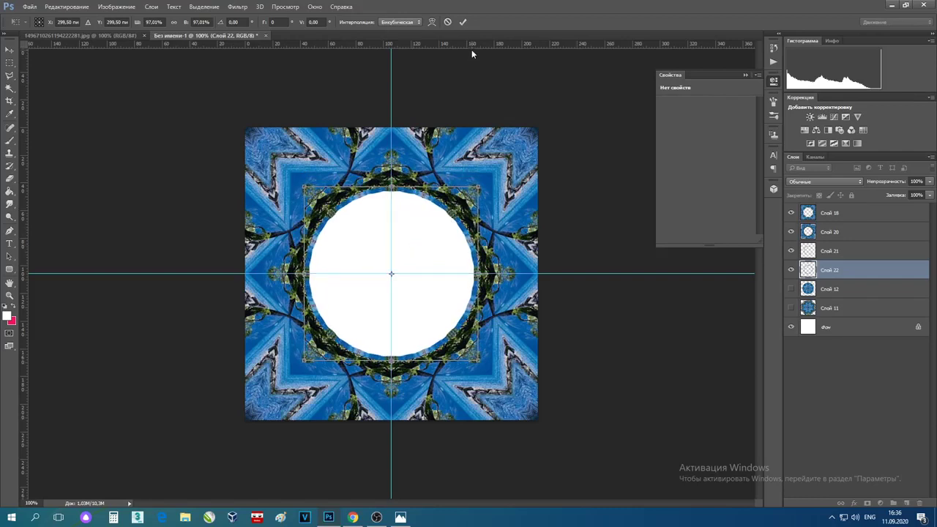
{"action": "left_click", "coordinate": [240, 21]}
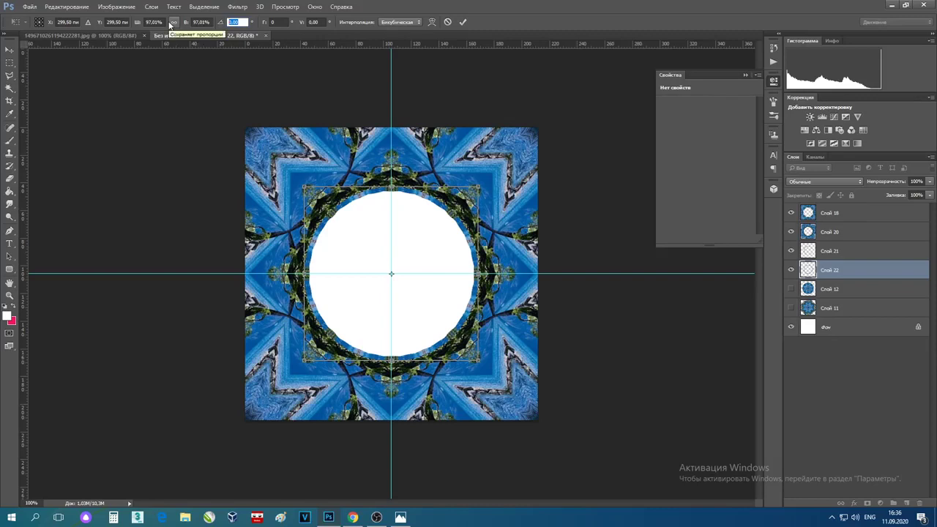
{"action": "type", "text": "3"}
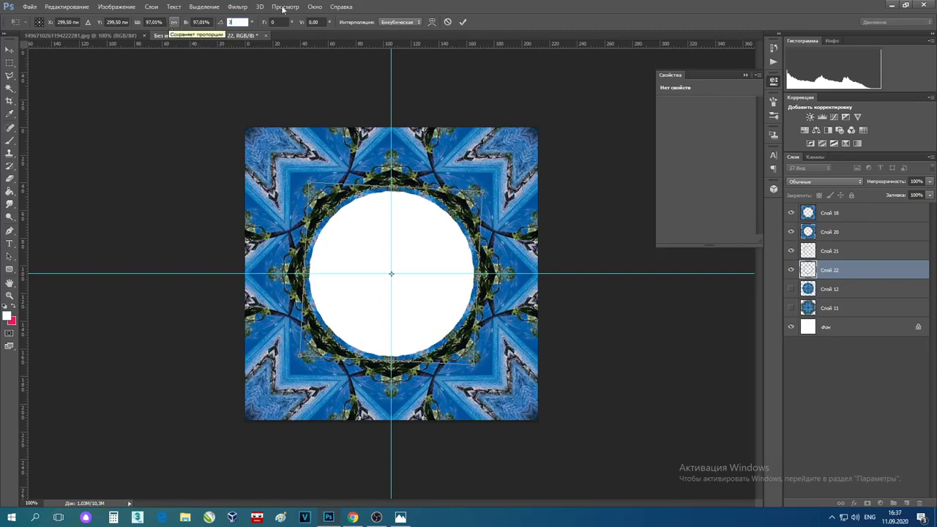
{"action": "left_click", "coordinate": [463, 22]}
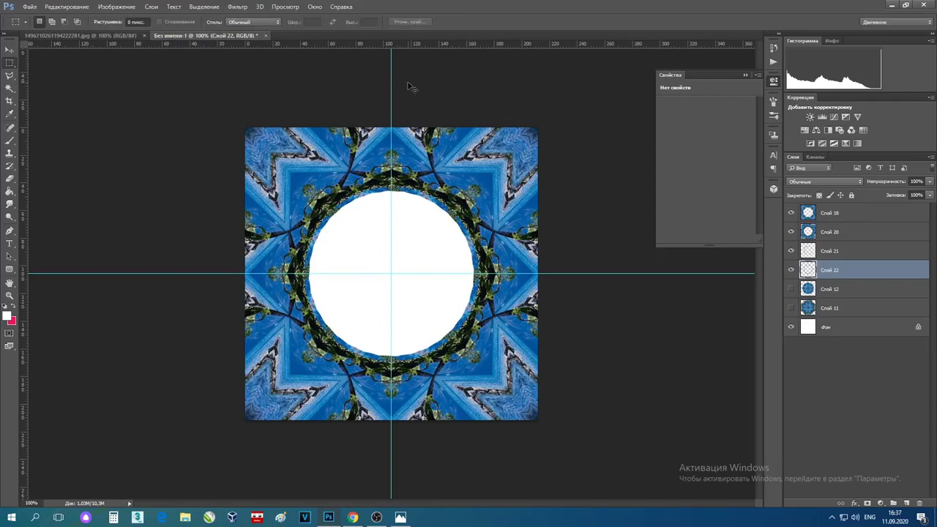
{"action": "key", "text": "ctrl+z"}
Step: Scale the ring on Слой 22 to about 97.3%, center it on the guide intersection, and rotate it 2°
{"action": "left_click", "coordinate": [77, 6]}
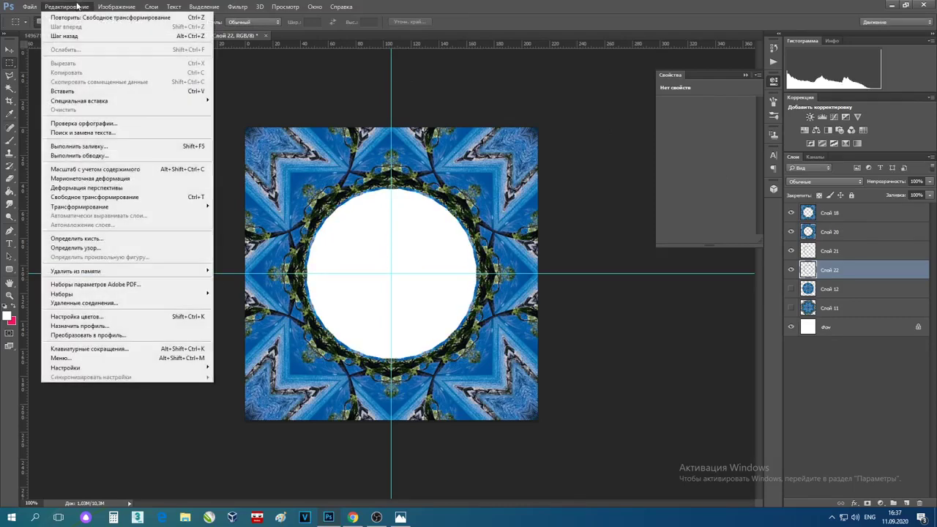
{"action": "mouse_move", "coordinate": [203, 207]}
{"action": "left_click", "coordinate": [246, 220]}
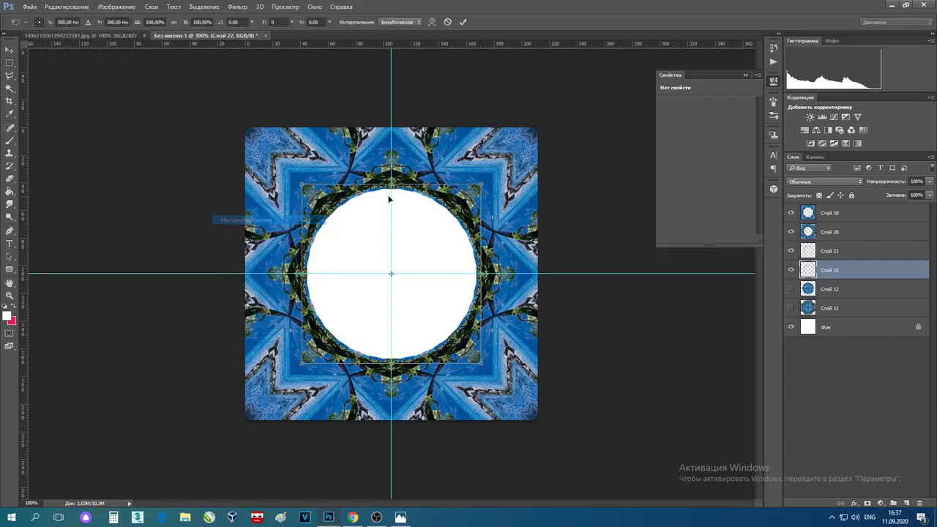
{"action": "left_click_drag", "start_coordinate": [483, 182], "coordinate": [479, 188]}
{"action": "left_click_drag", "start_coordinate": [419, 250], "coordinate": [420, 246]}
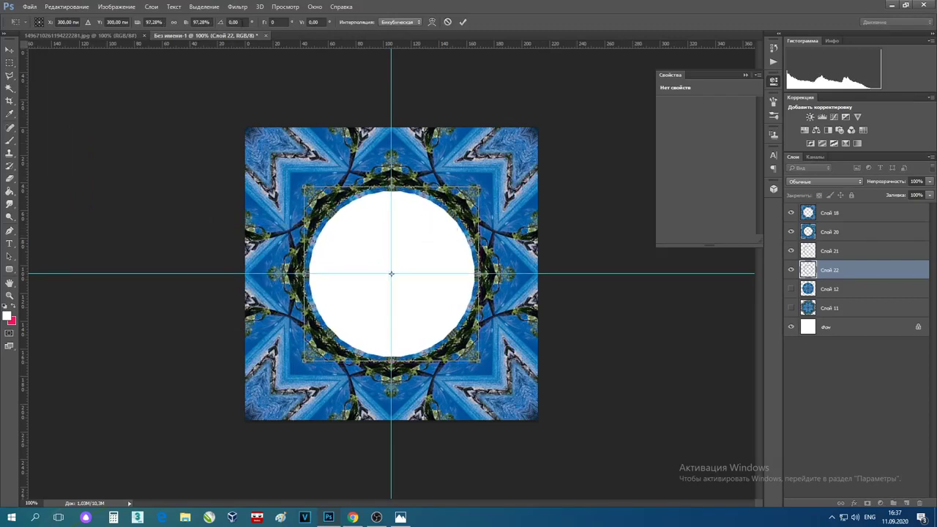
{"action": "left_click", "coordinate": [232, 22]}
{"action": "type", "text": "2"}
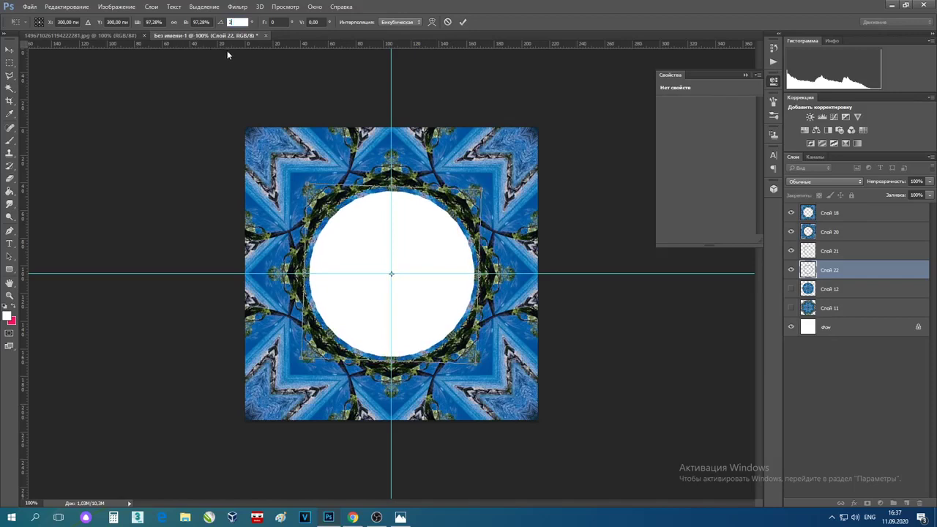
{"action": "left_click", "coordinate": [463, 21]}
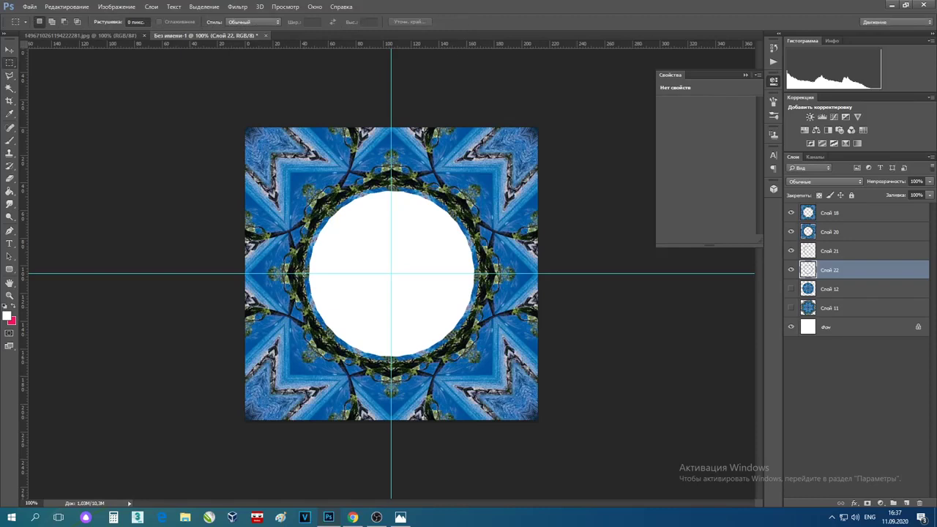
Step: Examine the left inner edge of the stacked rings up close where it crosses the horizontal guide
{"action": "left_click", "coordinate": [9, 296]}
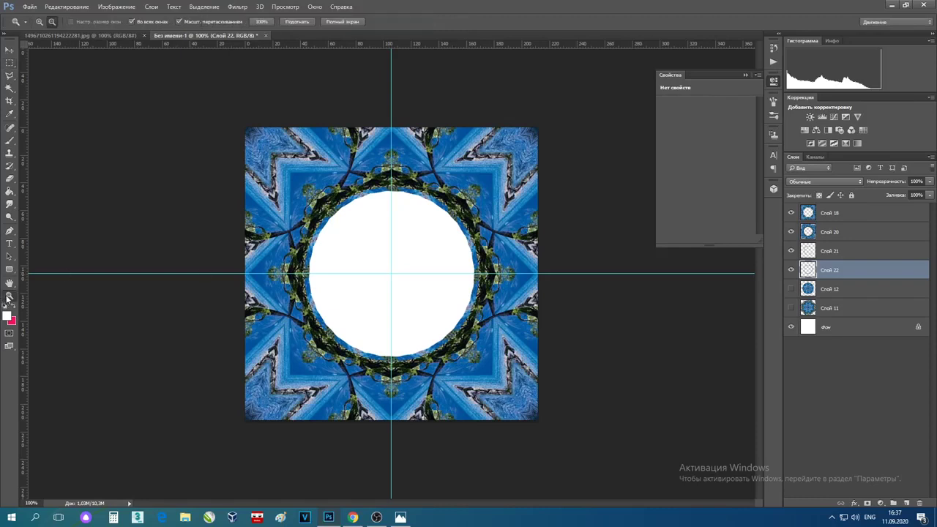
{"action": "left_click", "coordinate": [39, 21]}
{"action": "left_click", "coordinate": [307, 274]}
{"action": "left_click", "coordinate": [399, 275]}
{"action": "left_click", "coordinate": [401, 273]}
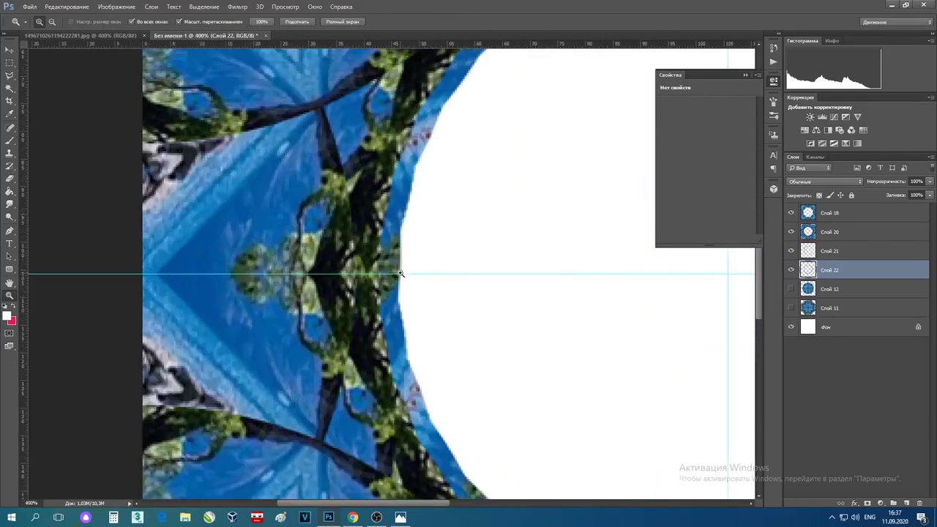
{"action": "left_click", "coordinate": [404, 215], "text": "alt"}
{"action": "left_click", "coordinate": [406, 216], "text": "alt"}
{"action": "left_click", "coordinate": [410, 217], "text": "alt"}
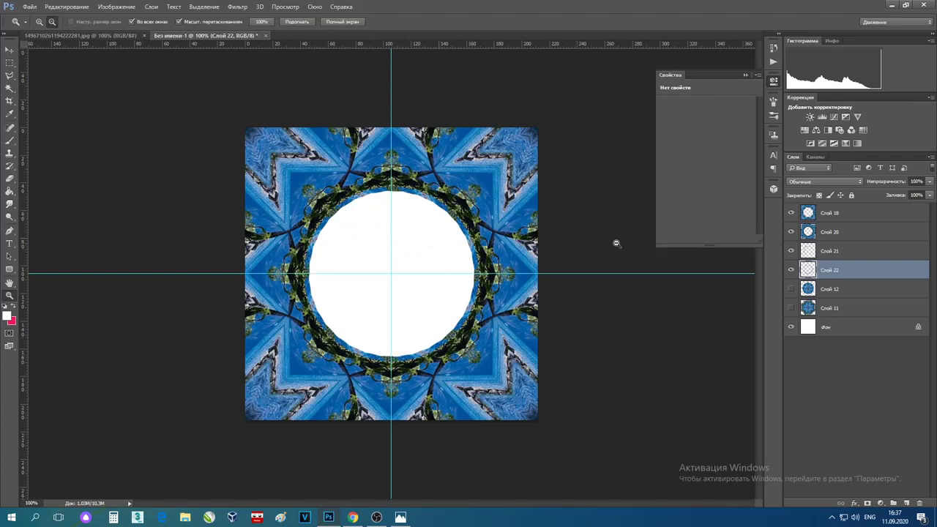
Step: Merge Слой 21 and Слой 22 into one layer and copy its full canvas area to a new layer
{"action": "left_click", "coordinate": [847, 252], "text": "shift"}
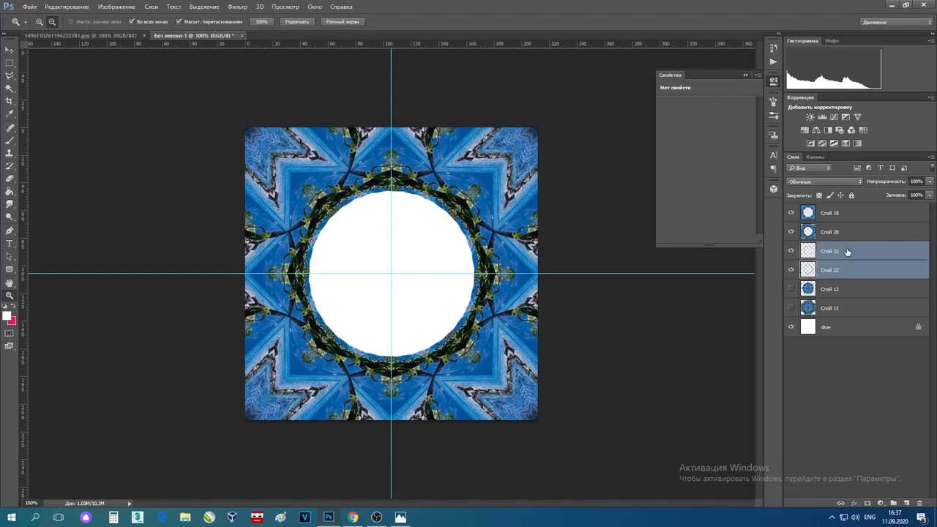
{"action": "key", "text": "ctrl+e"}
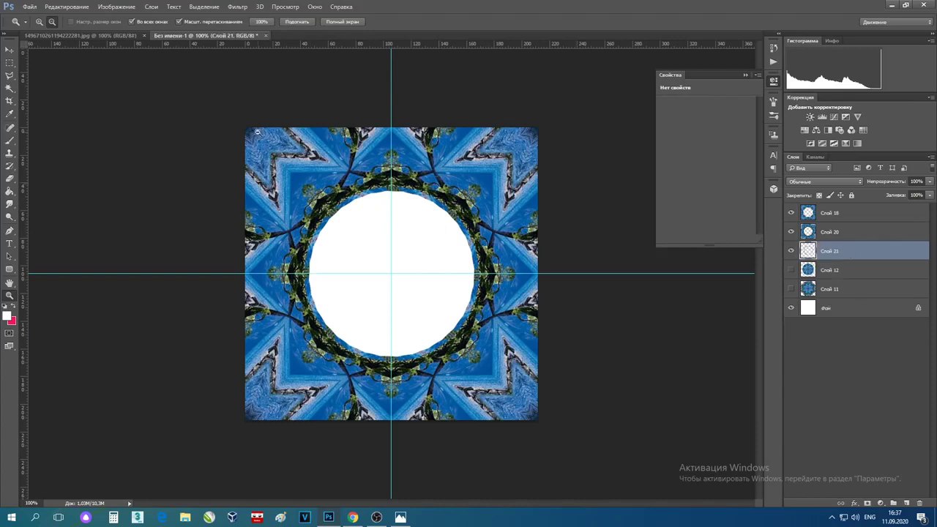
{"action": "left_click", "coordinate": [9, 63]}
{"action": "left_click_drag", "start_coordinate": [216, 101], "coordinate": [684, 429]}
{"action": "key", "text": "ctrl+j"}
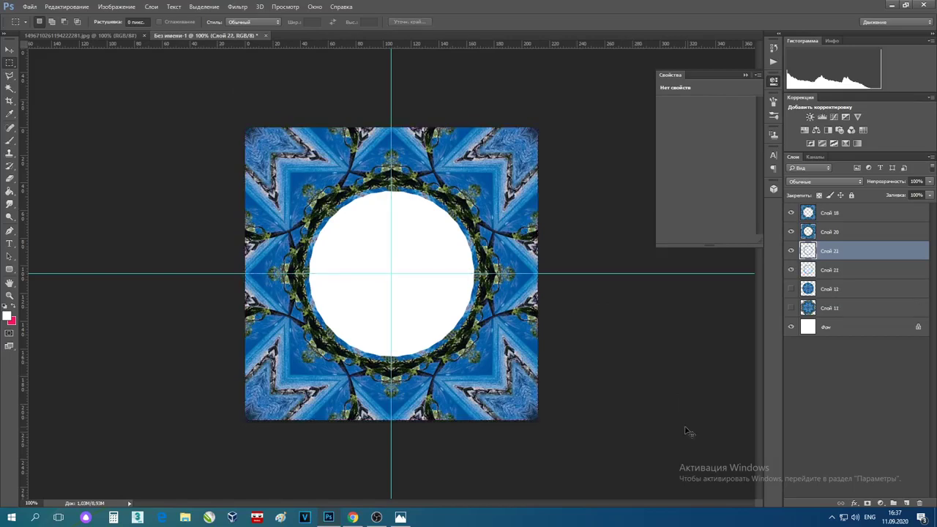
{"action": "left_click", "coordinate": [58, 6]}
{"action": "mouse_move", "coordinate": [190, 208]}
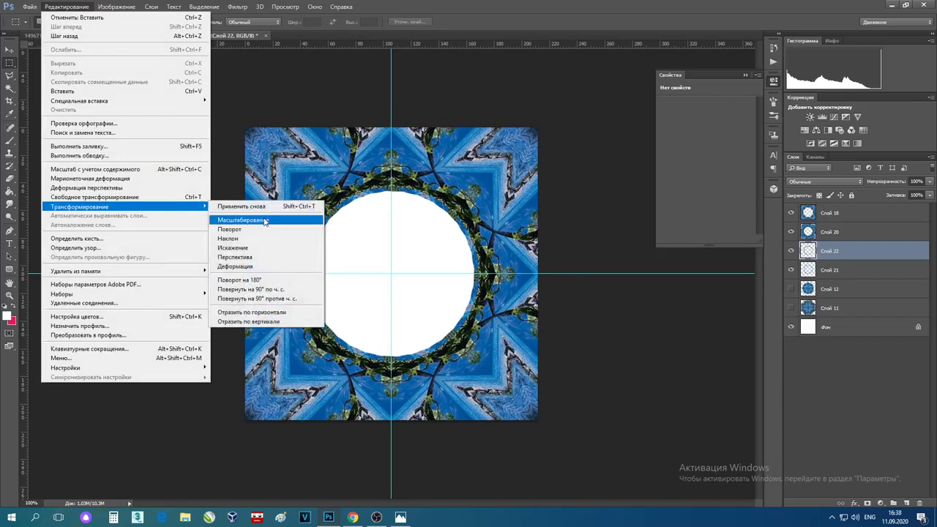
{"action": "left_click", "coordinate": [280, 216]}
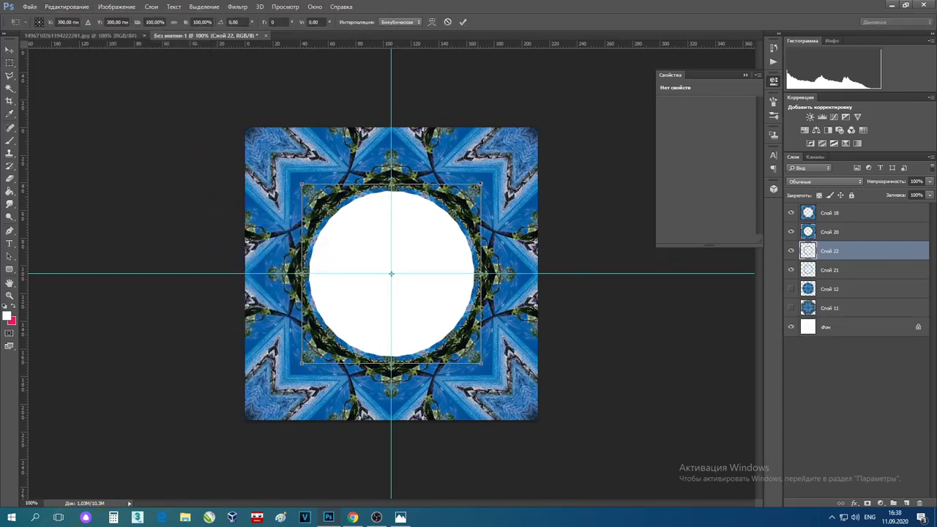
{"action": "left_click", "coordinate": [448, 22]}
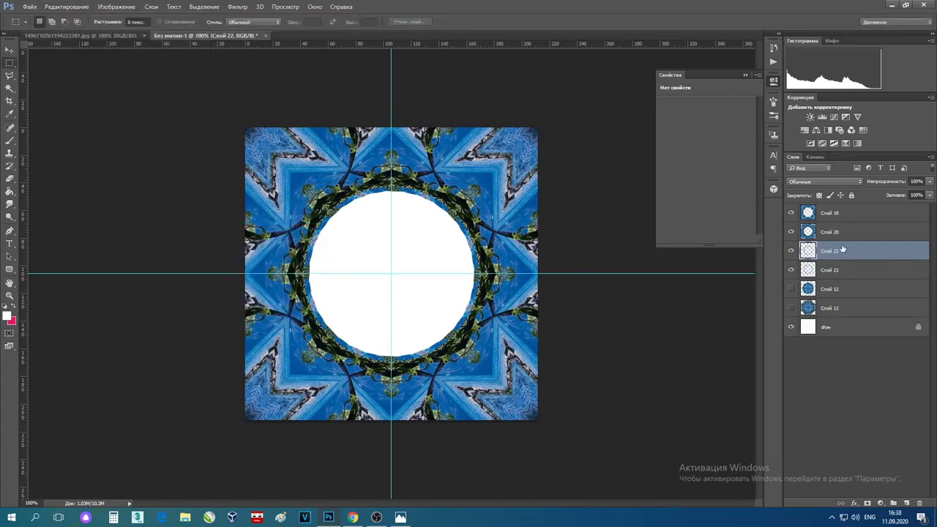
Step: Move Слой 22 beneath Слой 21 and scale its ring to about 95.4%, centered on the guide intersection
{"action": "left_click_drag", "start_coordinate": [846, 261], "coordinate": [851, 282]}
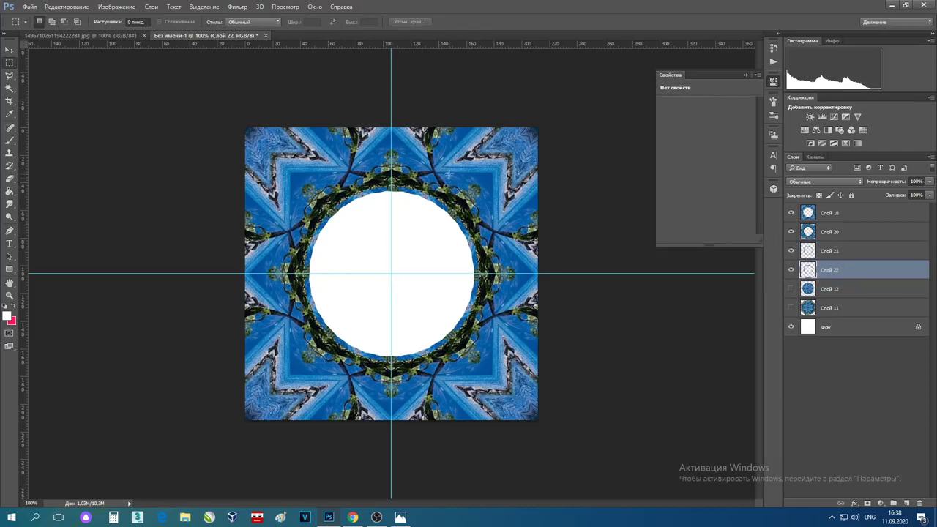
{"action": "left_click", "coordinate": [63, 6]}
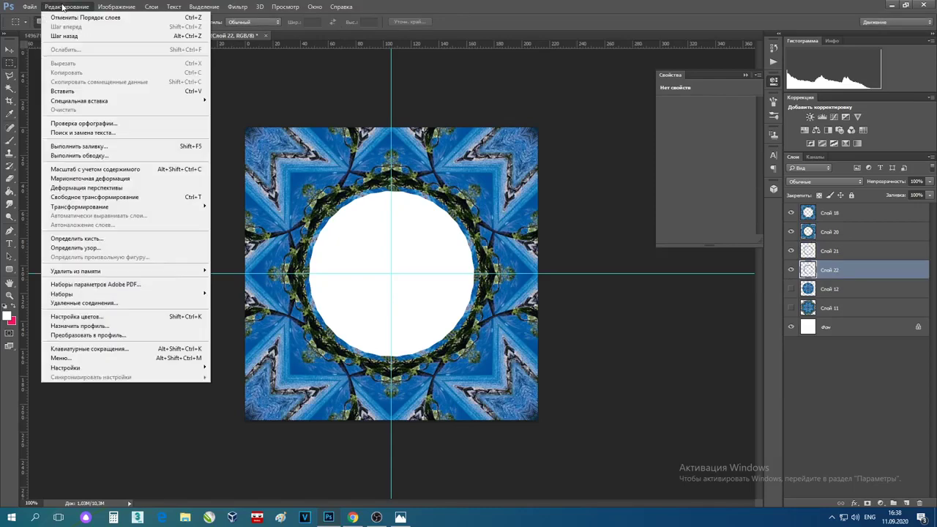
{"action": "mouse_move", "coordinate": [192, 211]}
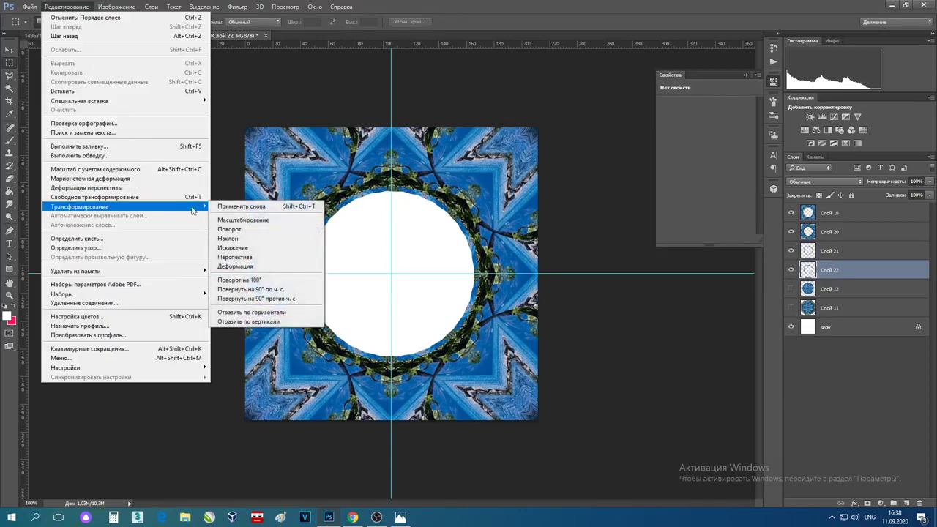
{"action": "left_click", "coordinate": [243, 220]}
{"action": "left_click_drag", "start_coordinate": [481, 185], "coordinate": [475, 194]}
{"action": "left_click_drag", "start_coordinate": [446, 237], "coordinate": [451, 235]}
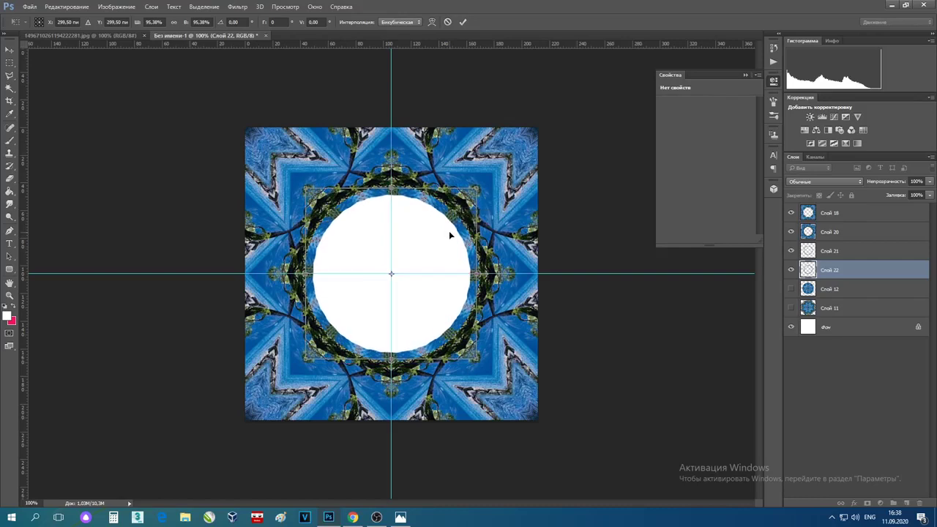
Step: Rotate the scaled ring on Слой 22 by 4° and apply the transformation
{"action": "left_click", "coordinate": [233, 22]}
{"action": "type", "text": "6"}
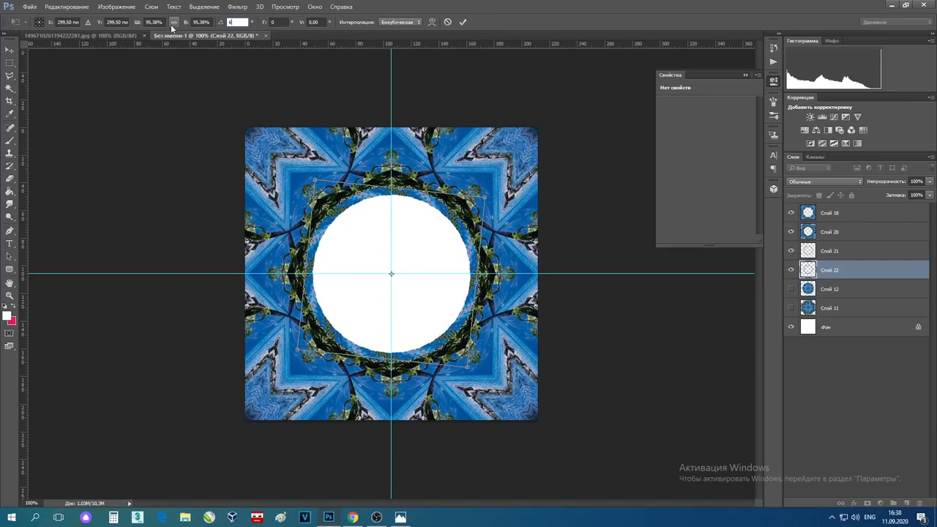
{"action": "type", "text": "5"}
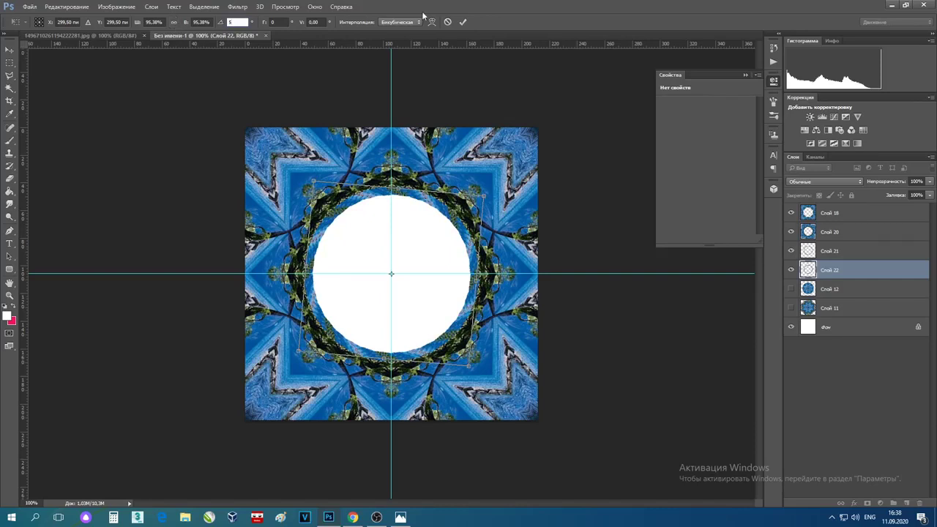
{"action": "type", "text": "4"}
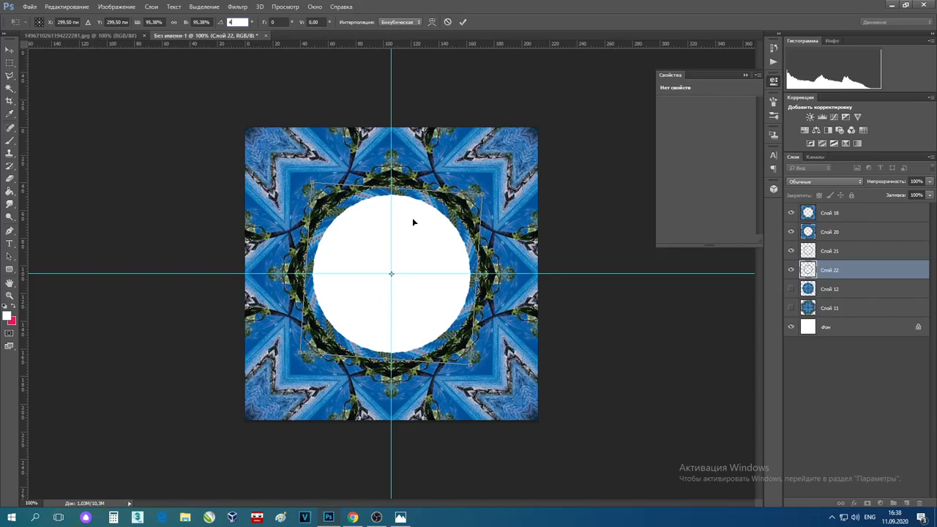
{"action": "left_click", "coordinate": [461, 24]}
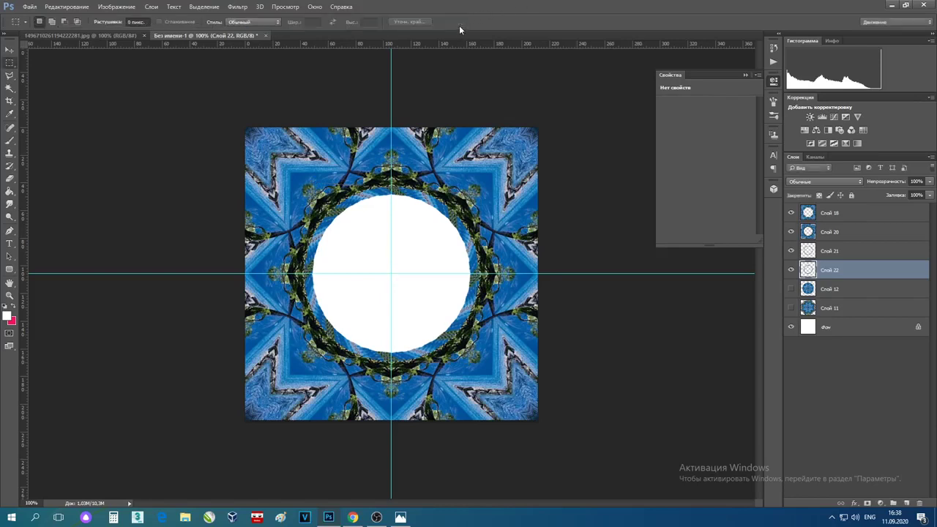
Step: Merge Слой 21 and Слой 22, and paste a full-canvas copy of the merged ring directly above Слой 12
{"action": "left_click", "coordinate": [836, 250], "text": "shift"}
{"action": "key", "text": "ctrl+e"}
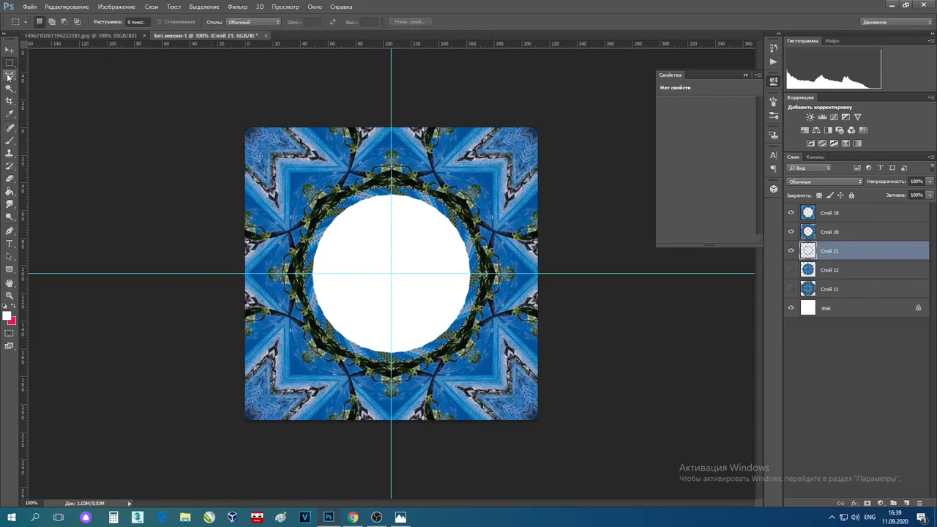
{"action": "left_click_drag", "start_coordinate": [235, 116], "coordinate": [667, 428]}
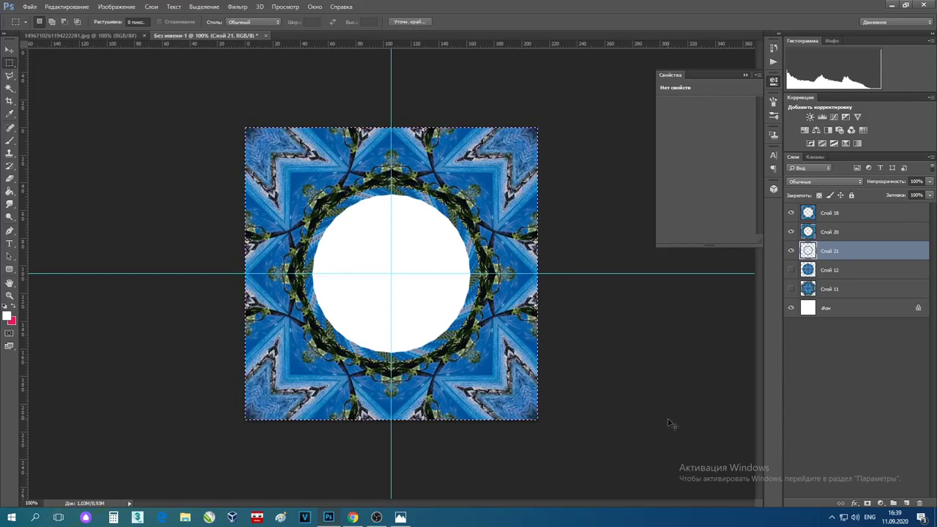
{"action": "left_click", "coordinate": [848, 271]}
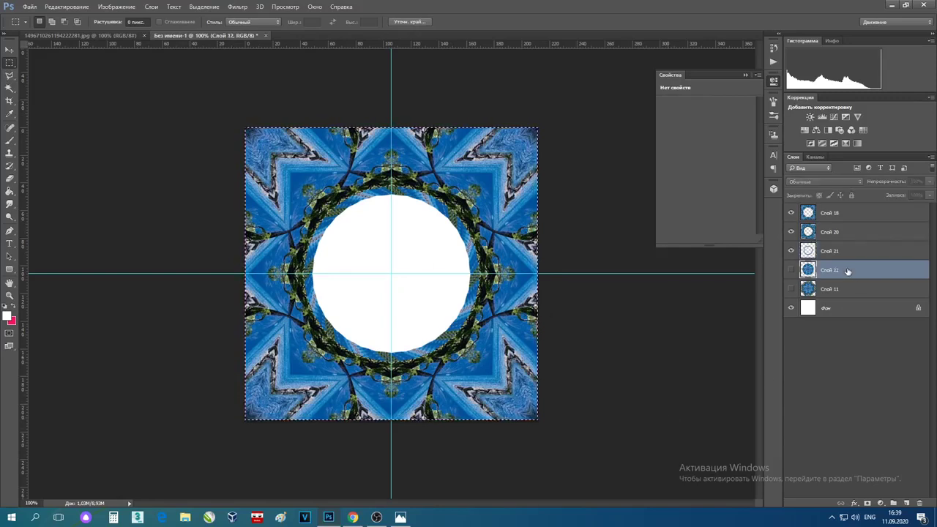
{"action": "key", "text": "ctrl+j"}
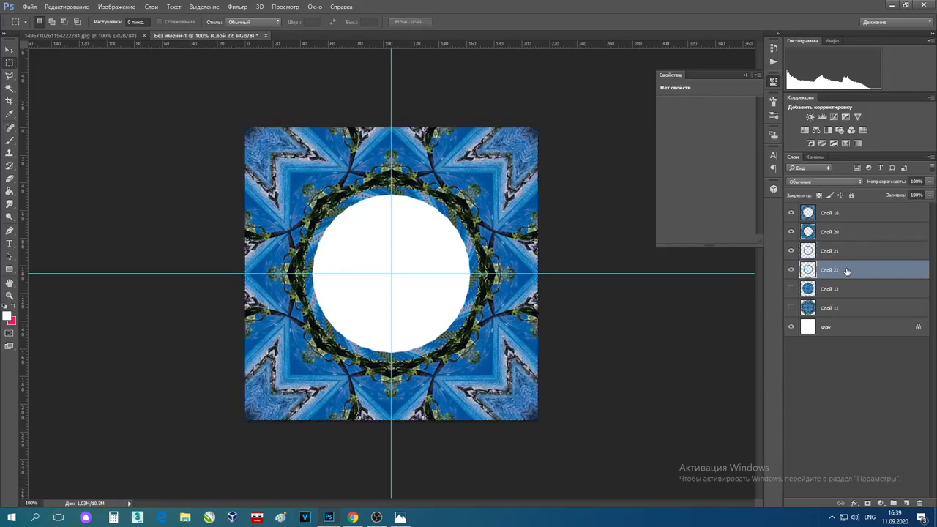
Step: Scale the pasted ring on Слой 22 to about 89.4% and center it on the guide intersection
{"action": "left_click", "coordinate": [56, 7]}
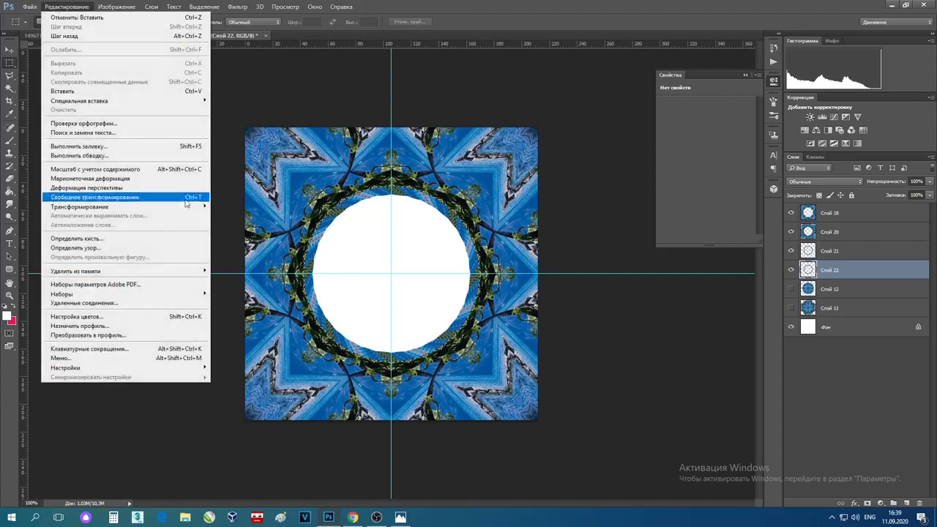
{"action": "mouse_move", "coordinate": [147, 206]}
{"action": "left_click", "coordinate": [244, 221]}
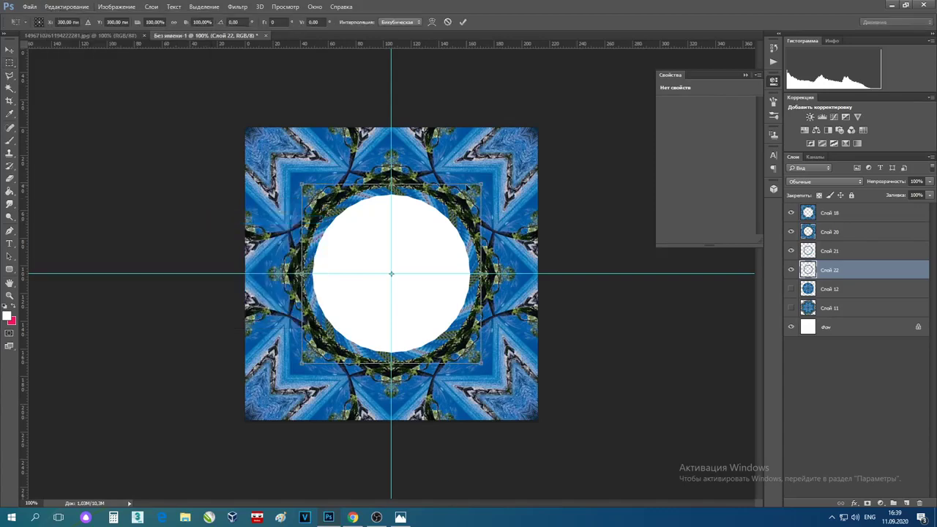
{"action": "left_click_drag", "start_coordinate": [481, 186], "coordinate": [462, 204]}
{"action": "left_click_drag", "start_coordinate": [444, 238], "coordinate": [449, 230]}
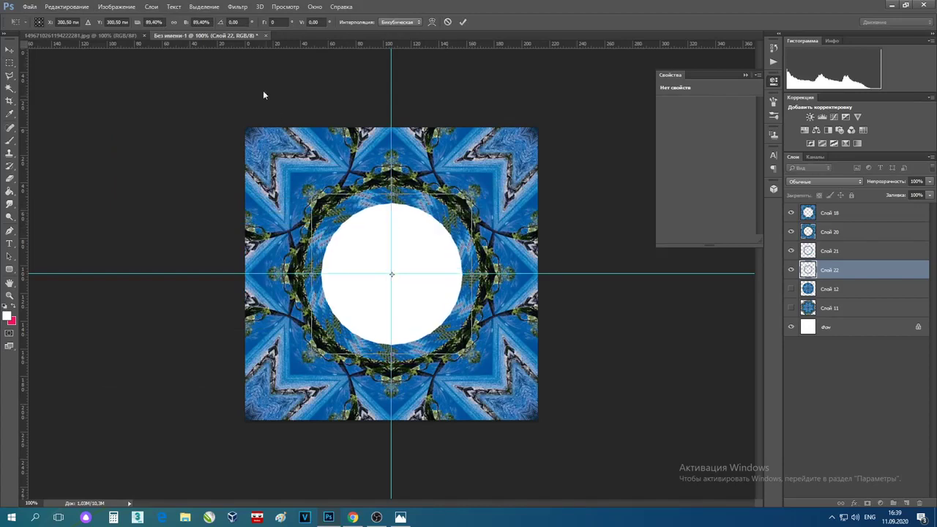
Step: Try several rotation angles for the ring on Слой 22, settle on 9°, and apply the transformation
{"action": "left_click", "coordinate": [233, 22]}
{"action": "type", "text": "15"}
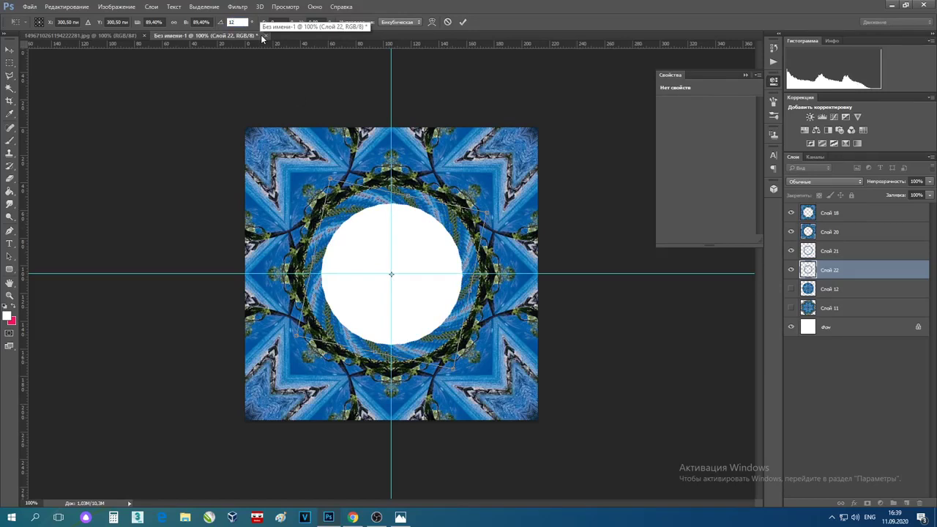
{"action": "key", "text": "Down"}
{"action": "key", "text": "Down"}
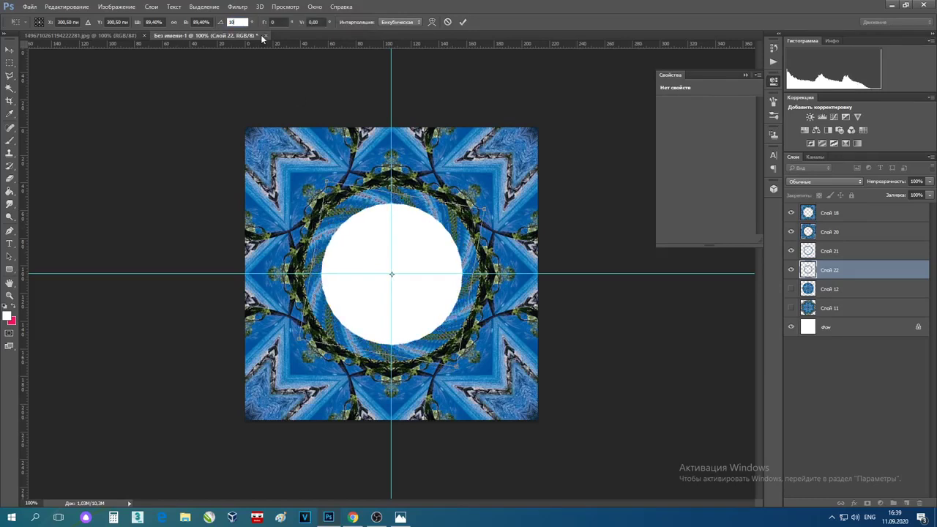
{"action": "key", "text": "Up"}
{"action": "key", "text": "Up"}
{"action": "key", "text": "Up"}
{"action": "key", "text": "Up"}
{"action": "key", "text": "Down"}
{"action": "key", "text": "Down"}
{"action": "key", "text": "Down"}
{"action": "key", "text": "Down"}
{"action": "key", "text": "Down"}
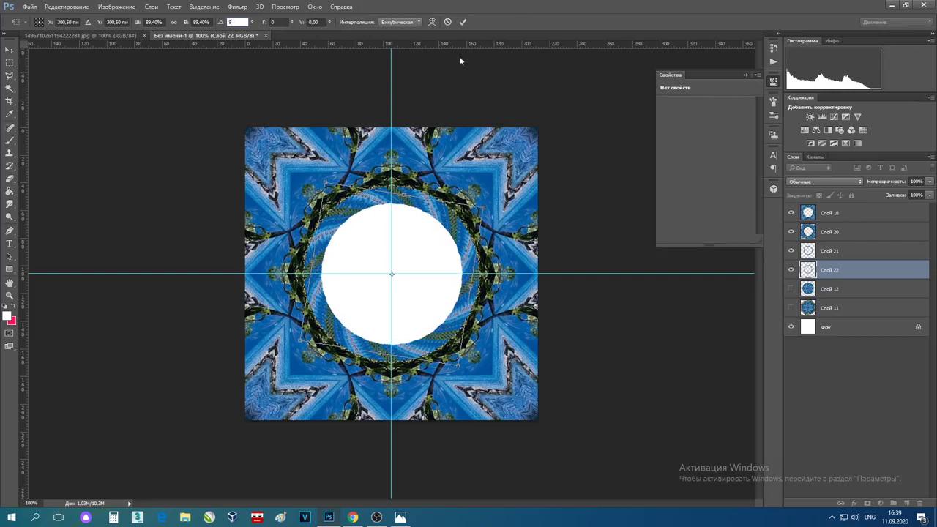
{"action": "left_click", "coordinate": [462, 22]}
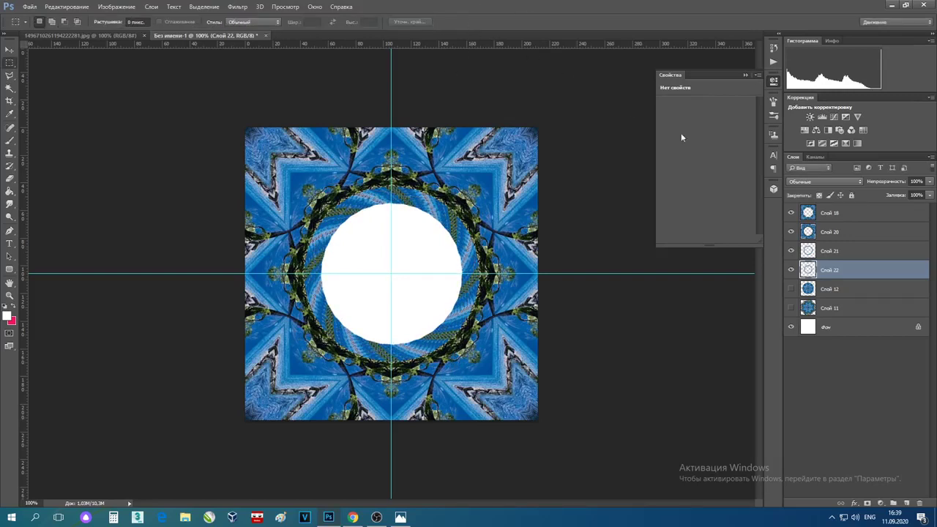
Step: Merge the rotated ring with Слой 21 and paste a full-canvas copy of the result between Слой 21 and Слой 12
{"action": "left_click", "coordinate": [841, 252], "text": "ctrl"}
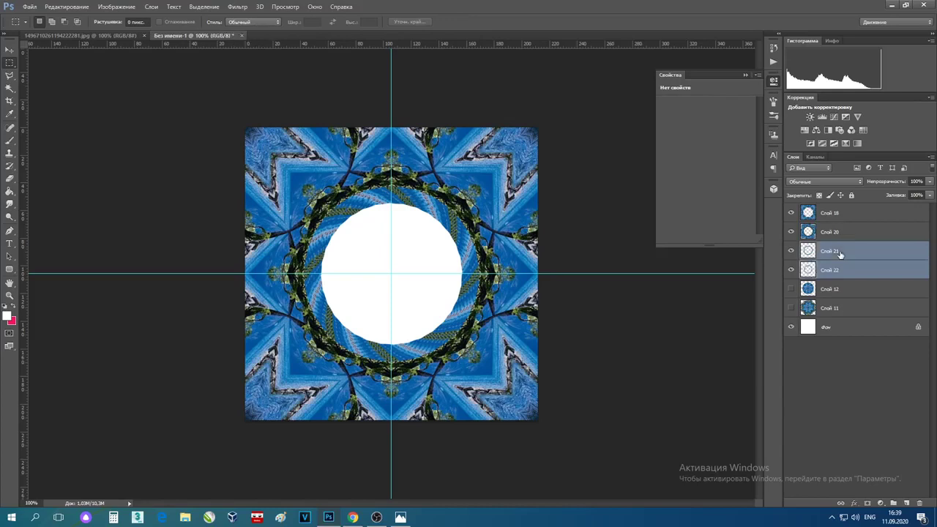
{"action": "key", "text": "ctrl+e"}
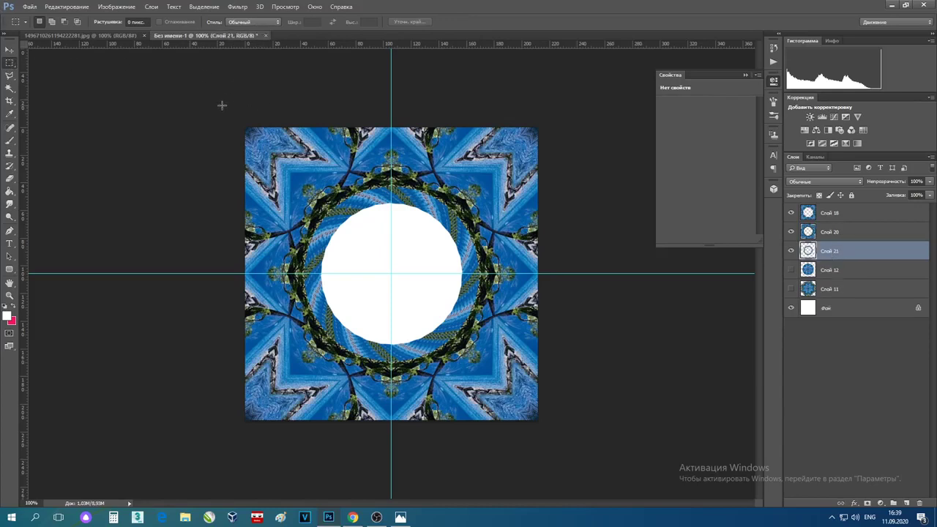
{"action": "left_click_drag", "start_coordinate": [222, 105], "coordinate": [624, 461]}
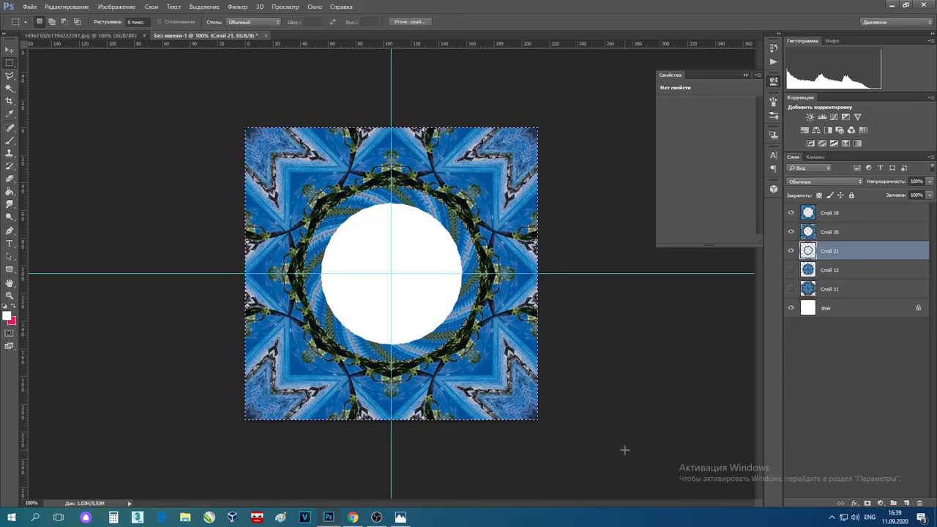
{"action": "left_click", "coordinate": [855, 271]}
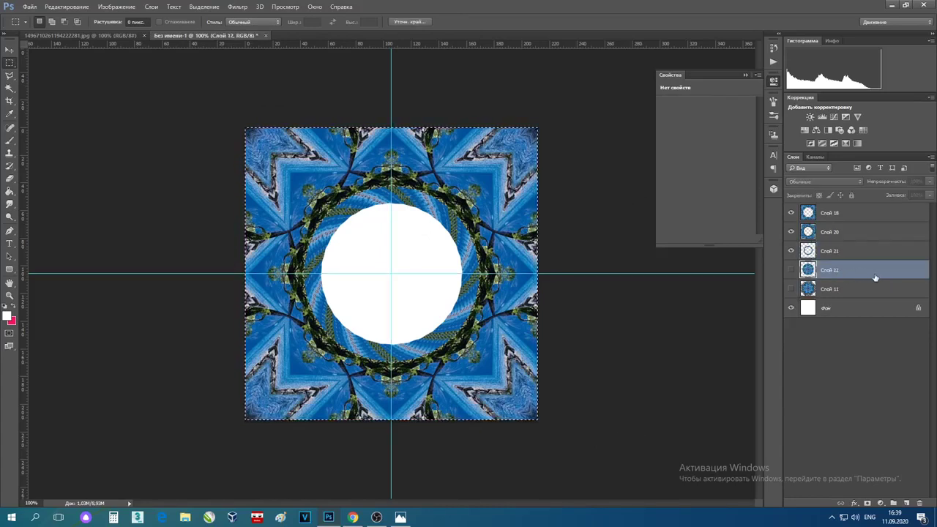
{"action": "key", "text": "ctrl+shift+alt+e"}
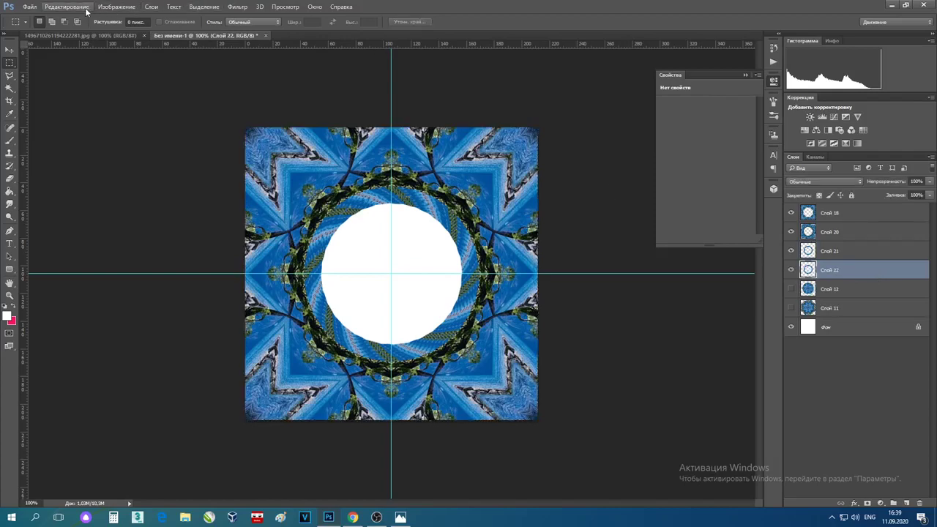
Step: Scale the new ring copy on Слой 22 to about 82.9% and center it on the guide intersection
{"action": "left_click", "coordinate": [67, 7]}
{"action": "mouse_move", "coordinate": [199, 211]}
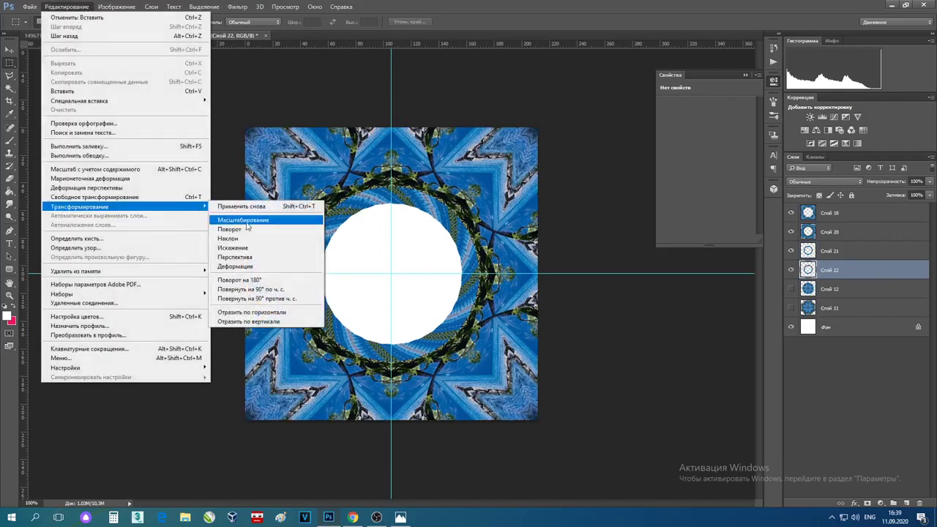
{"action": "left_click", "coordinate": [243, 221]}
{"action": "left_click_drag", "start_coordinate": [481, 186], "coordinate": [478, 216]}
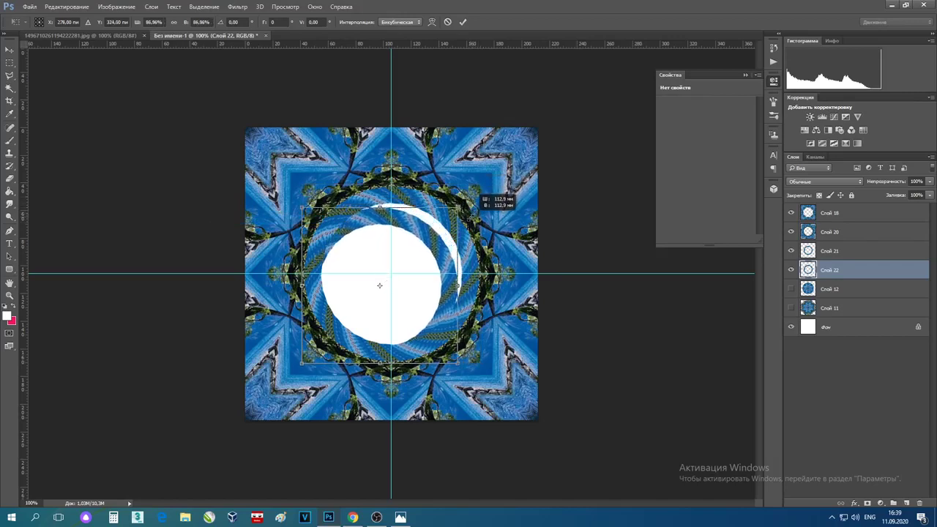
{"action": "left_click_drag", "start_coordinate": [437, 239], "coordinate": [448, 232]}
{"action": "left_click_drag", "start_coordinate": [469, 198], "coordinate": [465, 207]}
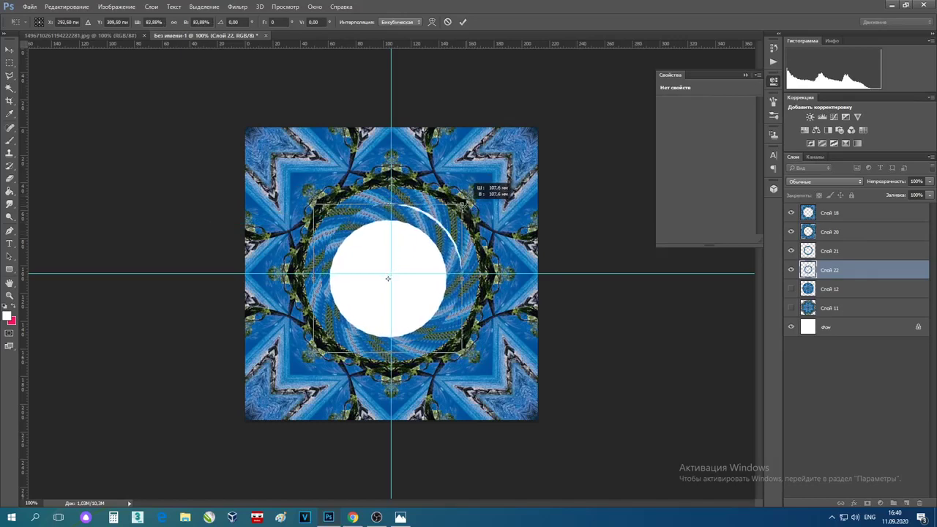
{"action": "left_click_drag", "start_coordinate": [445, 243], "coordinate": [448, 235]}
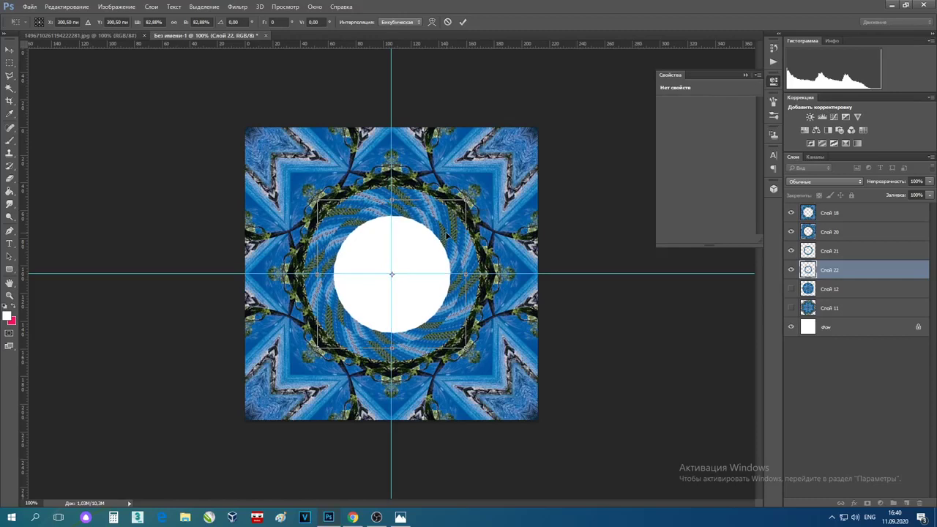
Step: Rotate the scaled ring copy on Слой 22 by 18° and apply the transformation
{"action": "left_click", "coordinate": [234, 22]}
{"action": "type", "text": "18"}
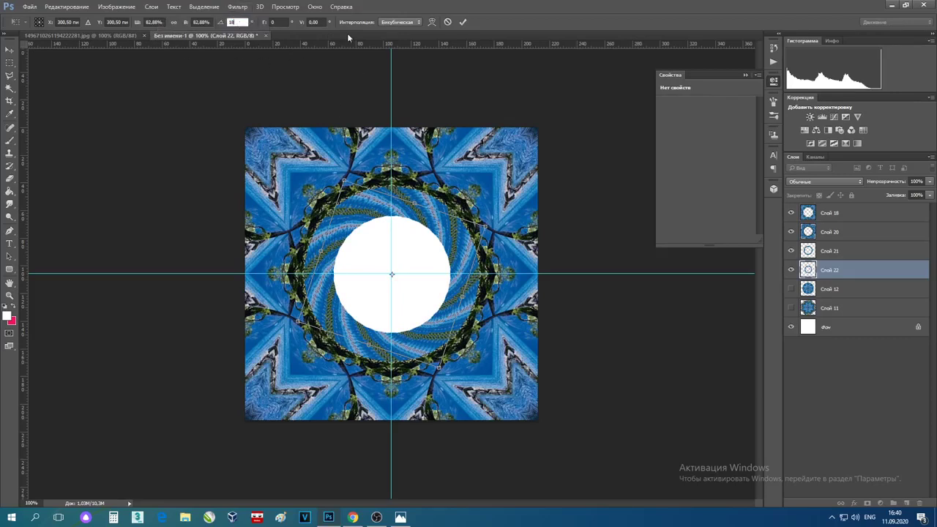
{"action": "left_click", "coordinate": [463, 21]}
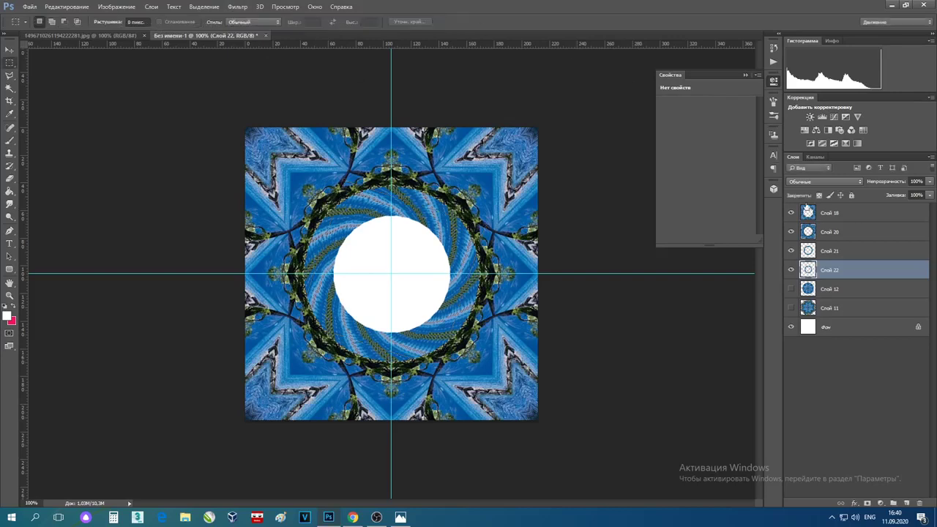
Step: Merge Слой 21 and Слой 22 into one layer and copy its full canvas area to a new layer
{"action": "left_click", "coordinate": [840, 253], "text": "shift"}
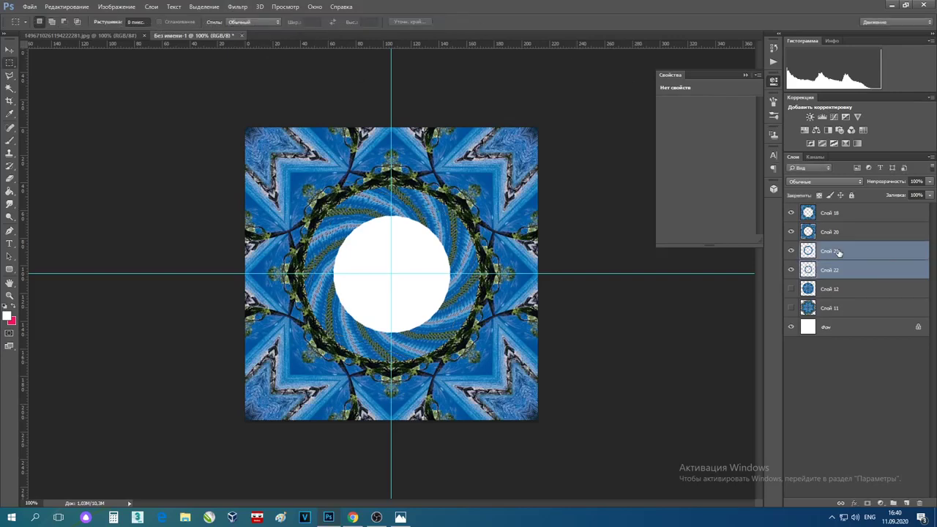
{"action": "key", "text": "ctrl+e"}
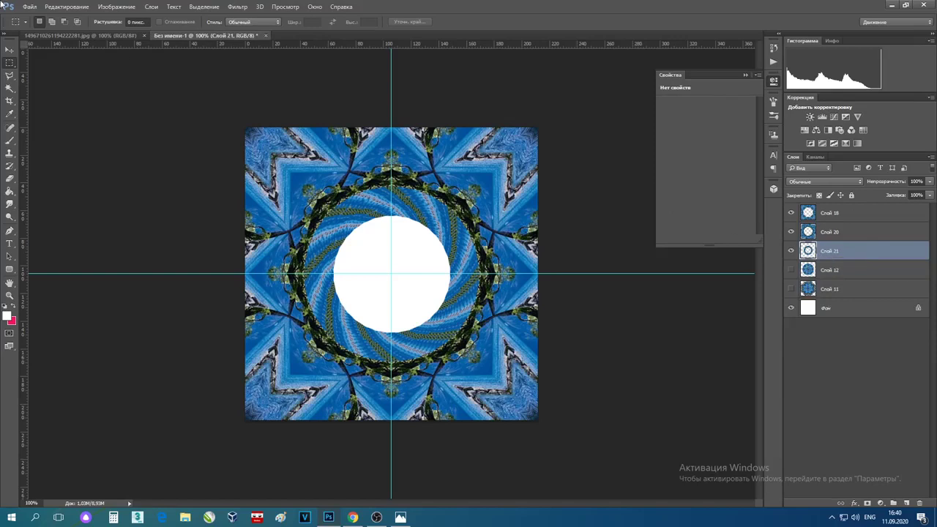
{"action": "left_click_drag", "start_coordinate": [245, 120], "coordinate": [543, 426]}
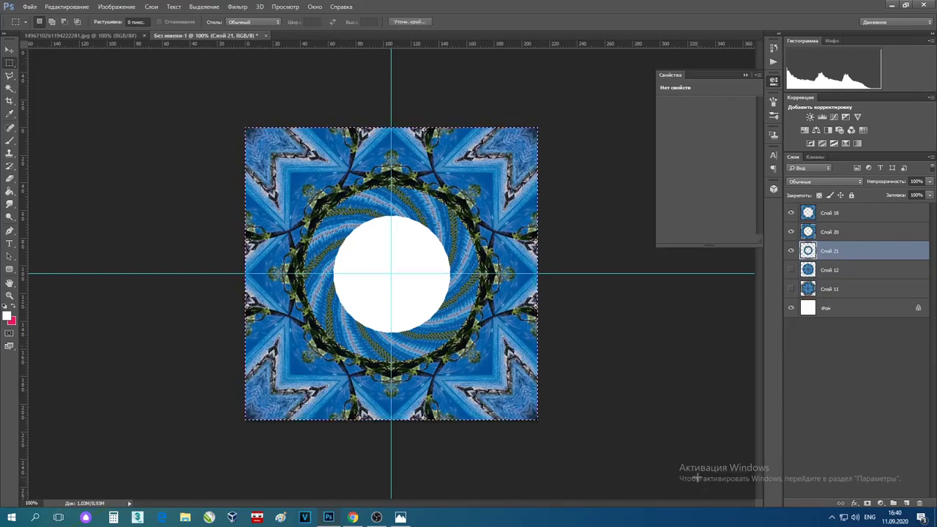
{"action": "key", "text": "ctrl+j"}
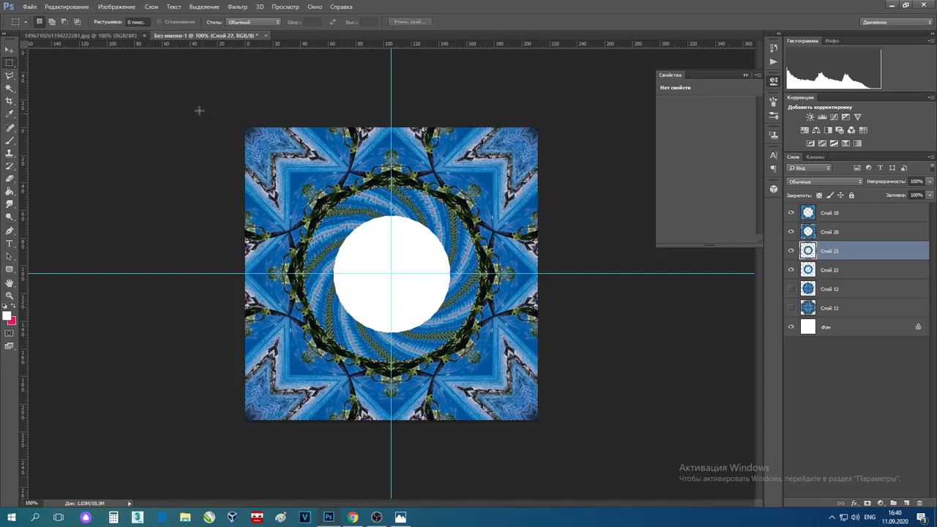
Step: Place Слой 22 beneath Слой 21 and scale it to about 67.7%, centered on the guide intersection
{"action": "left_click_drag", "start_coordinate": [846, 255], "coordinate": [851, 283]}
{"action": "left_click", "coordinate": [68, 5]}
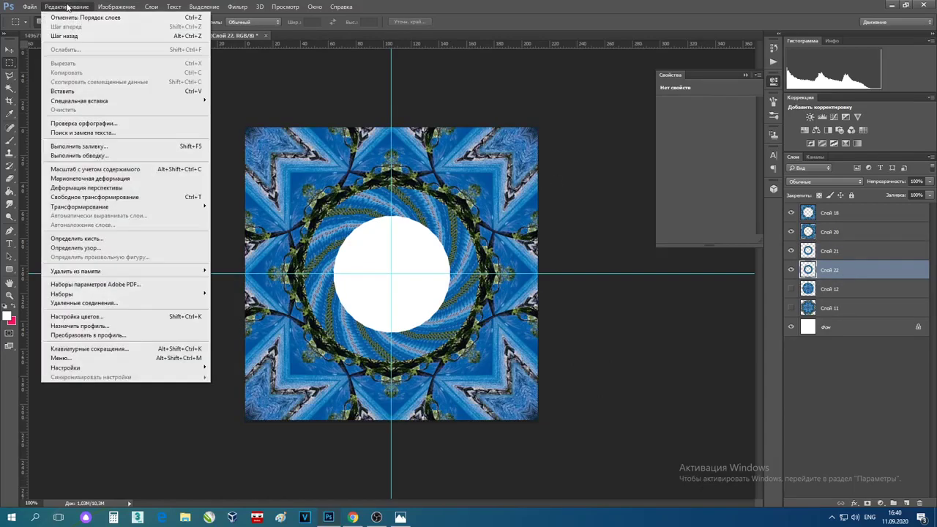
{"action": "mouse_move", "coordinate": [199, 209]}
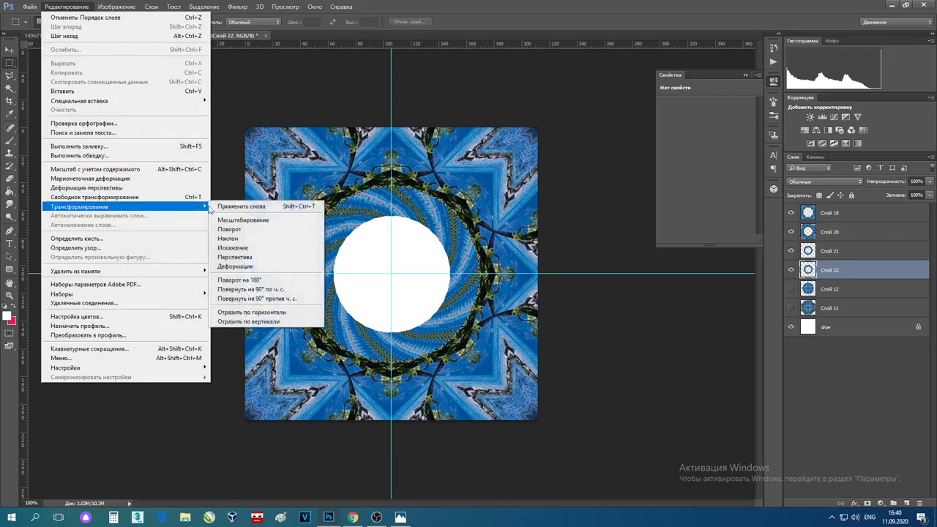
{"action": "left_click", "coordinate": [248, 220]}
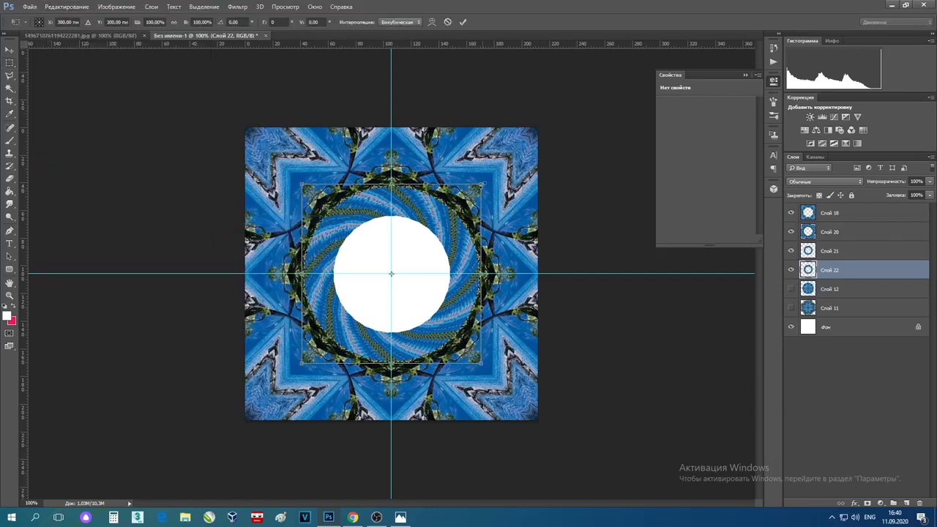
{"action": "left_click_drag", "start_coordinate": [481, 188], "coordinate": [427, 238]}
{"action": "left_click_drag", "start_coordinate": [415, 277], "coordinate": [433, 250]}
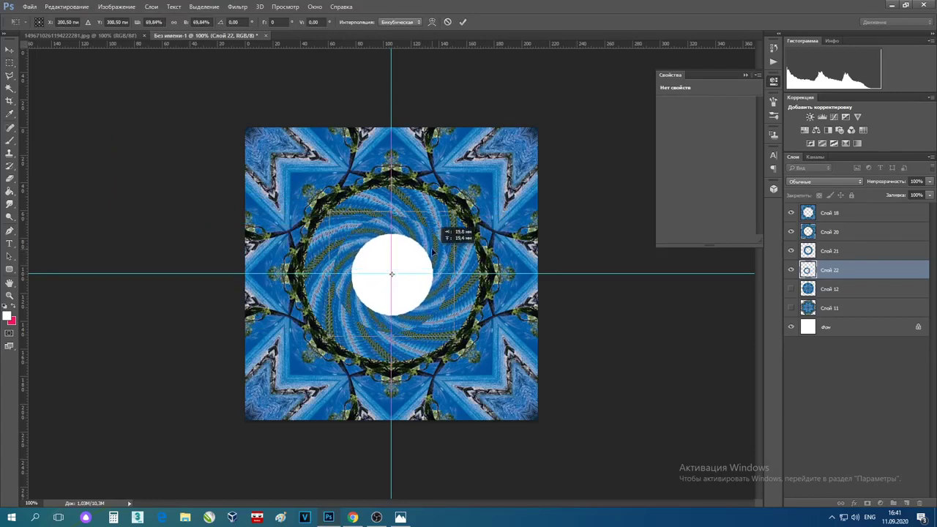
{"action": "left_click_drag", "start_coordinate": [453, 210], "coordinate": [429, 252]}
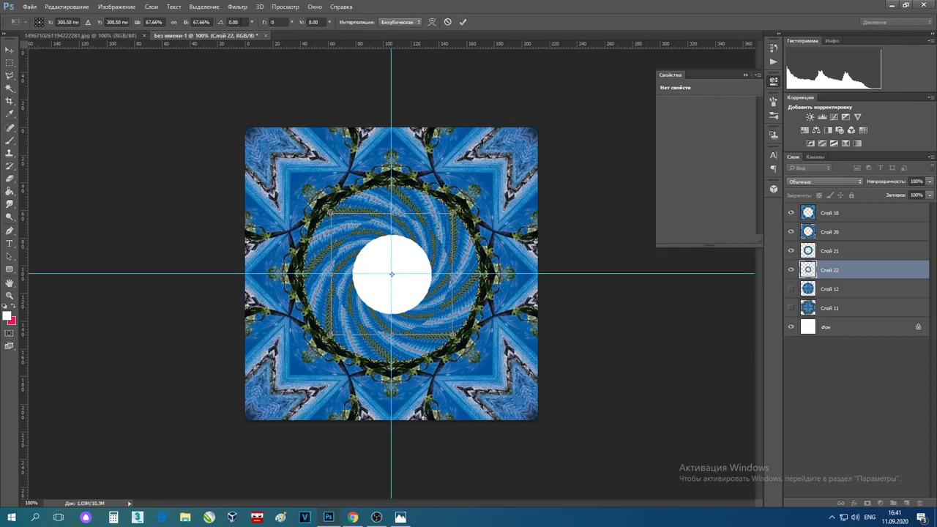
Step: Rotate the scaled ring copy on Слой 22 by 36° and apply the transformation
{"action": "left_click", "coordinate": [233, 22]}
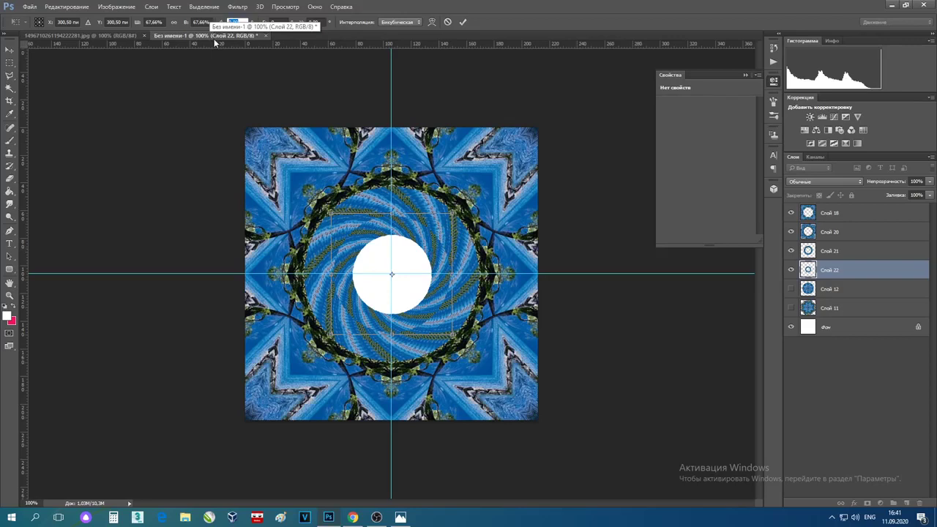
{"action": "type", "text": "36"}
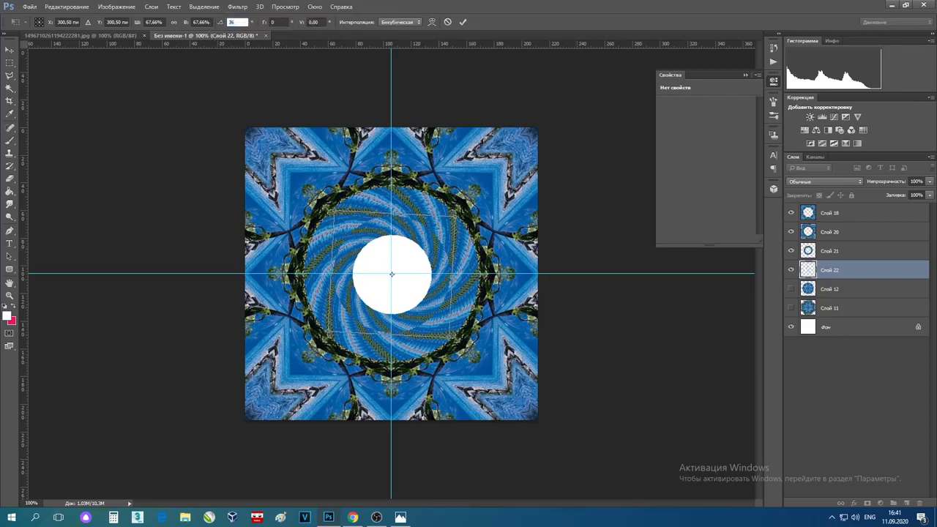
{"action": "left_click", "coordinate": [463, 22]}
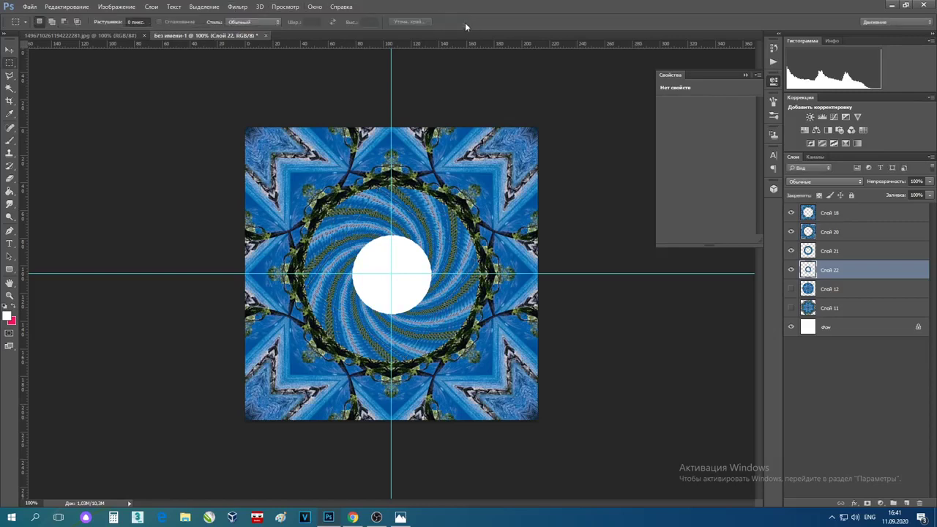
Step: Merge Слой 21 with Слой 22 and place a full-canvas copy of the merged rings directly beneath it
{"action": "left_click", "coordinate": [840, 251], "text": "shift"}
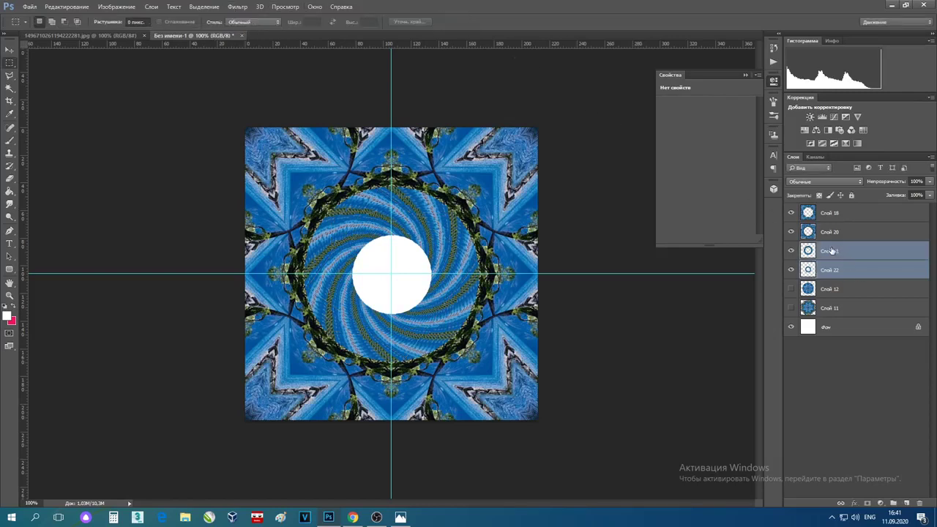
{"action": "key", "text": "ctrl+e"}
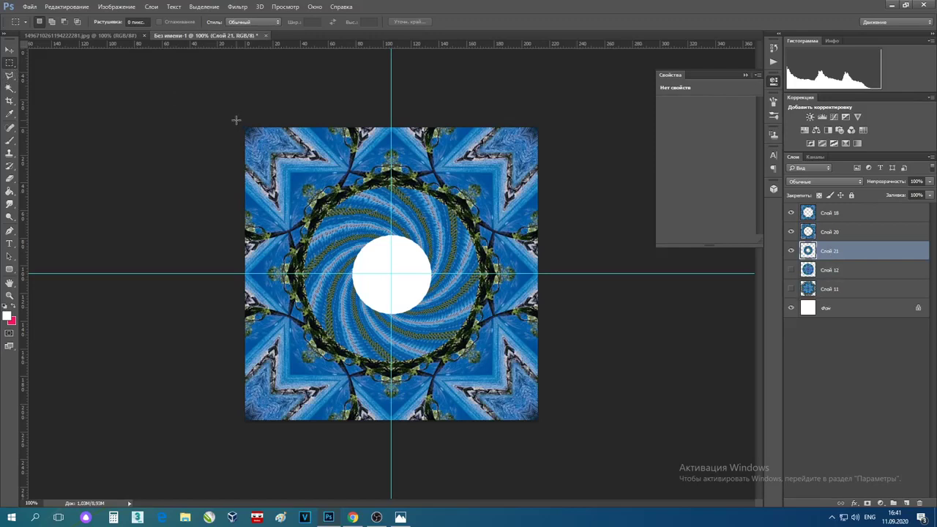
{"action": "left_click_drag", "start_coordinate": [237, 120], "coordinate": [623, 439]}
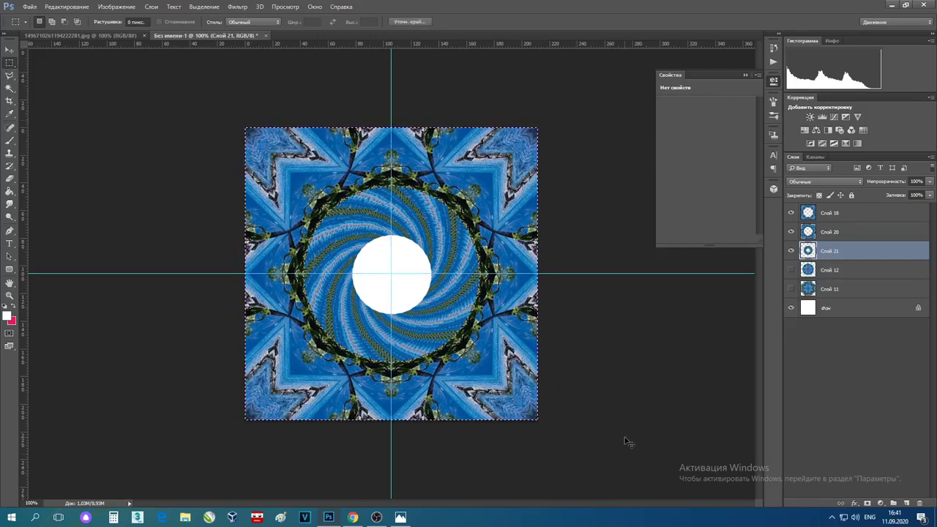
{"action": "key", "text": "ctrl+j"}
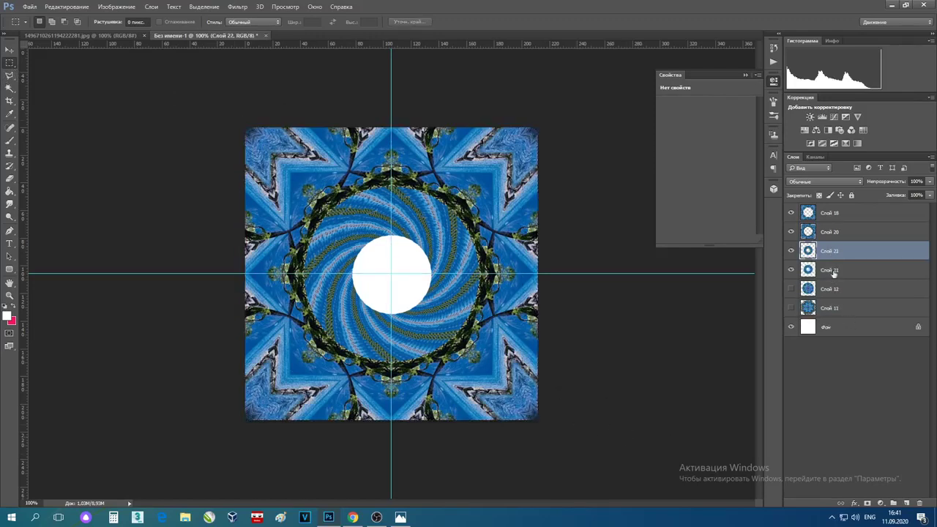
{"action": "left_click_drag", "start_coordinate": [842, 254], "coordinate": [842, 280]}
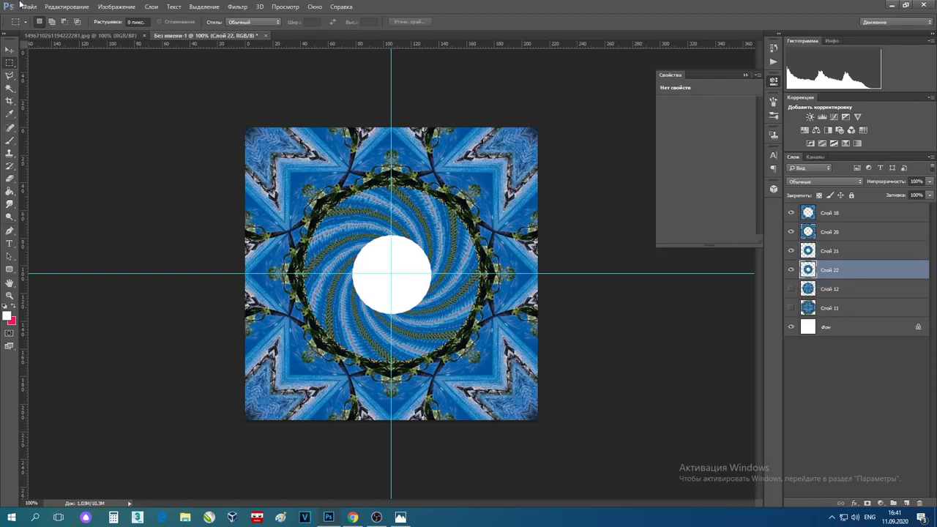
Step: Scale the new ring copy on Слой 22 to about 68.75% around the guide intersection
{"action": "left_click", "coordinate": [58, 6]}
{"action": "mouse_move", "coordinate": [110, 206]}
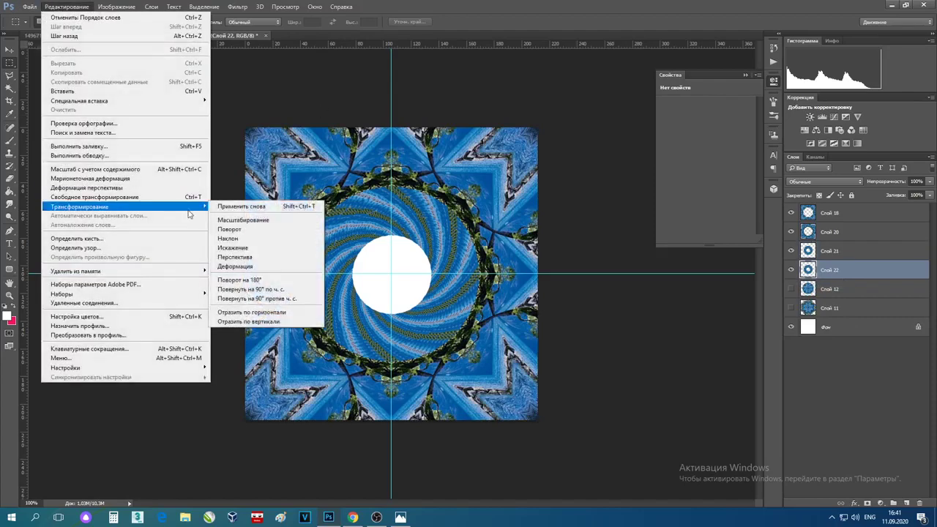
{"action": "left_click", "coordinate": [249, 222]}
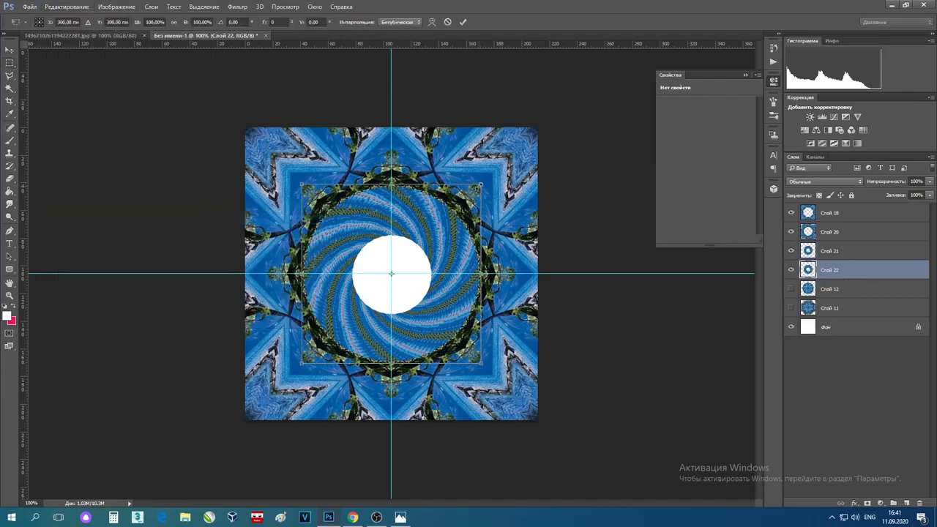
{"action": "left_click_drag", "start_coordinate": [482, 183], "coordinate": [431, 235]}
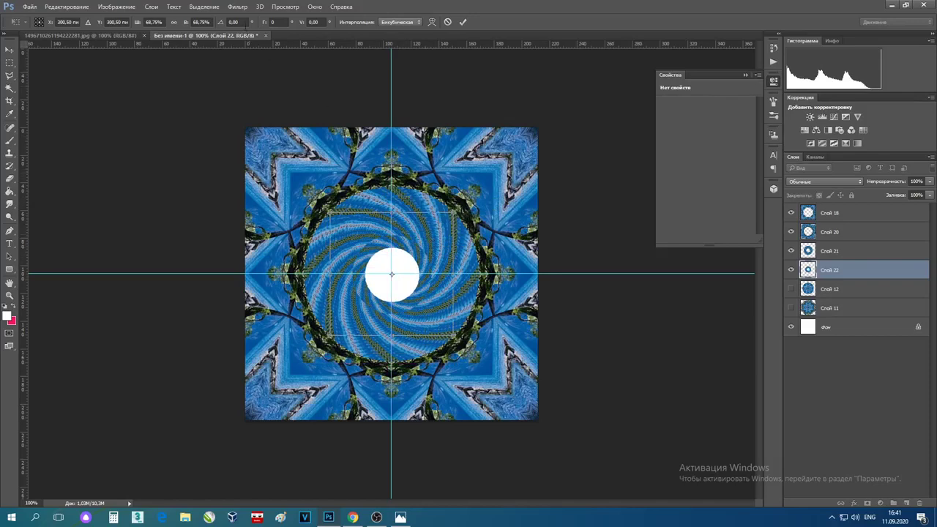
Step: Try several rotation angles for the scaled ring copy, settle on 34° and apply the transformation
{"action": "left_click", "coordinate": [218, 22]}
{"action": "type", "text": "4"}
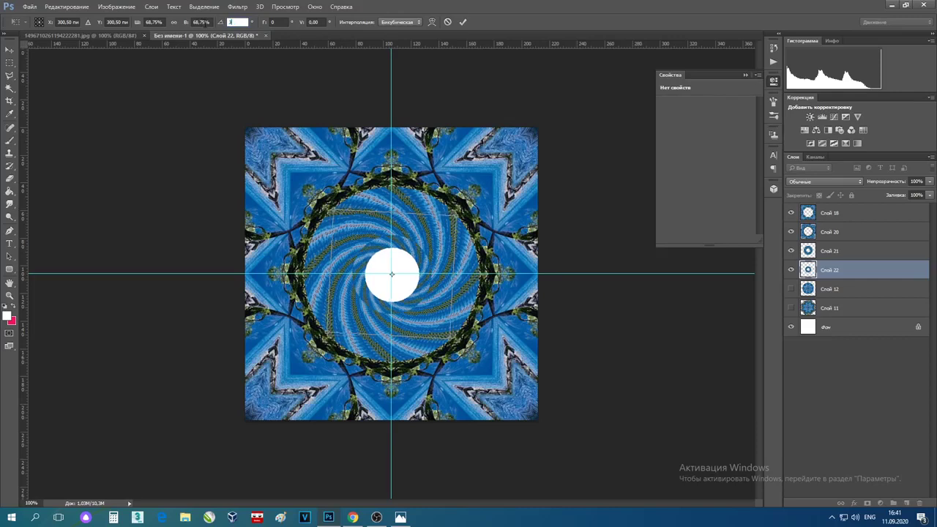
{"action": "type", "text": "4"}
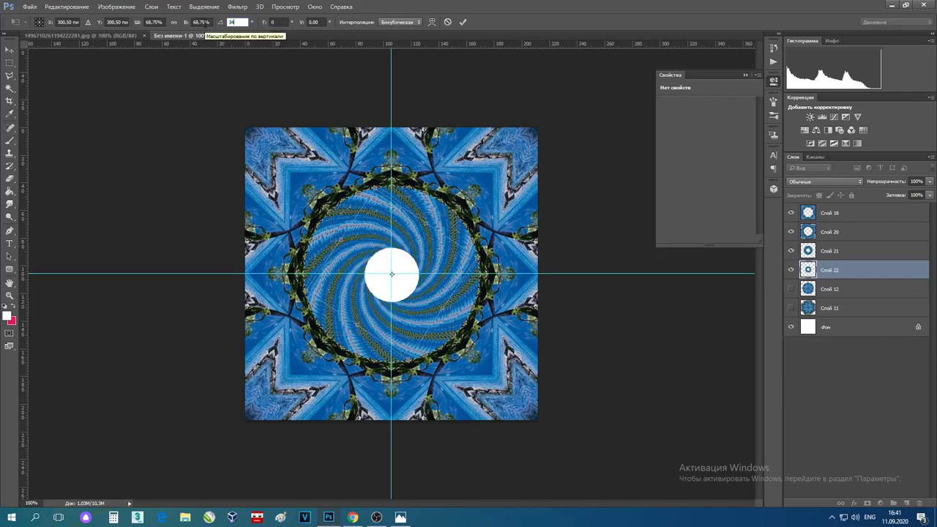
{"action": "key", "text": "shift+Up"}
{"action": "key", "text": "shift+Up"}
{"action": "key", "text": "shift+Up"}
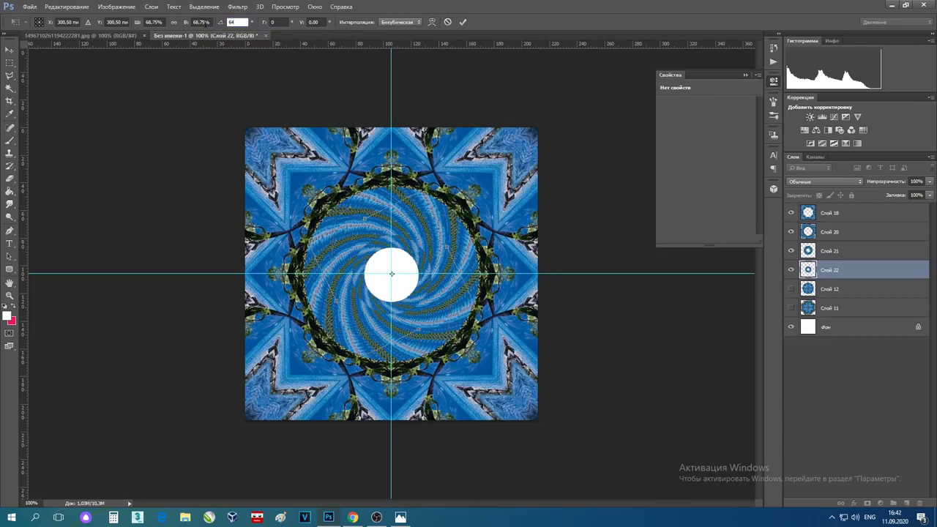
{"action": "key", "text": "shift+Up"}
{"action": "key", "text": "shift+Up"}
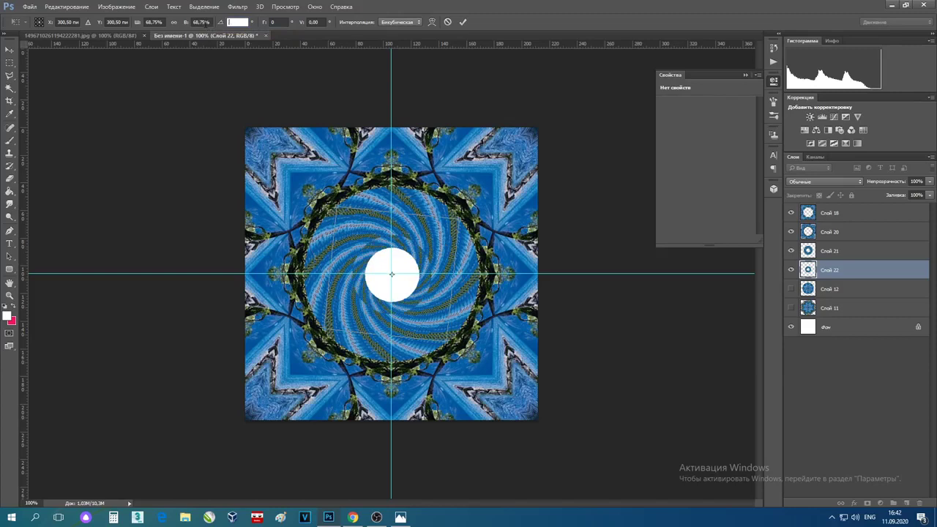
{"action": "key", "text": "shift+Up"}
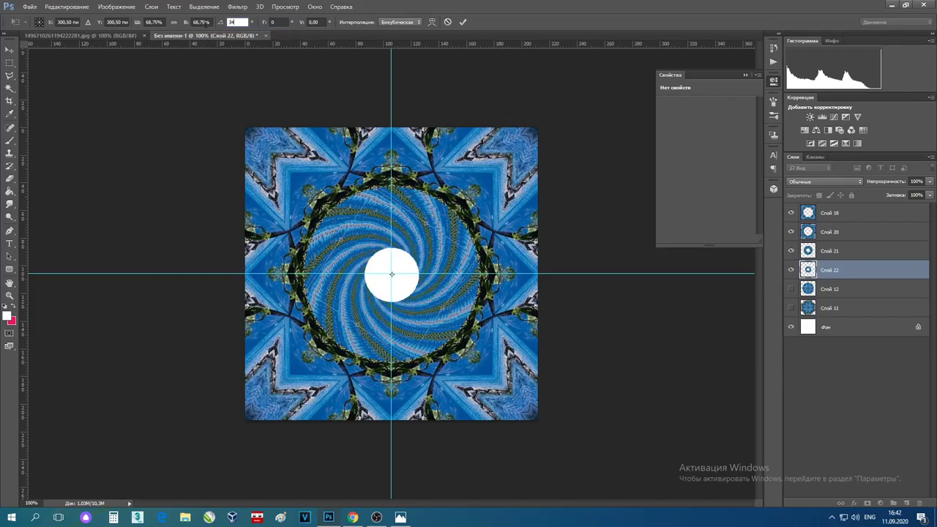
{"action": "left_click", "coordinate": [463, 22]}
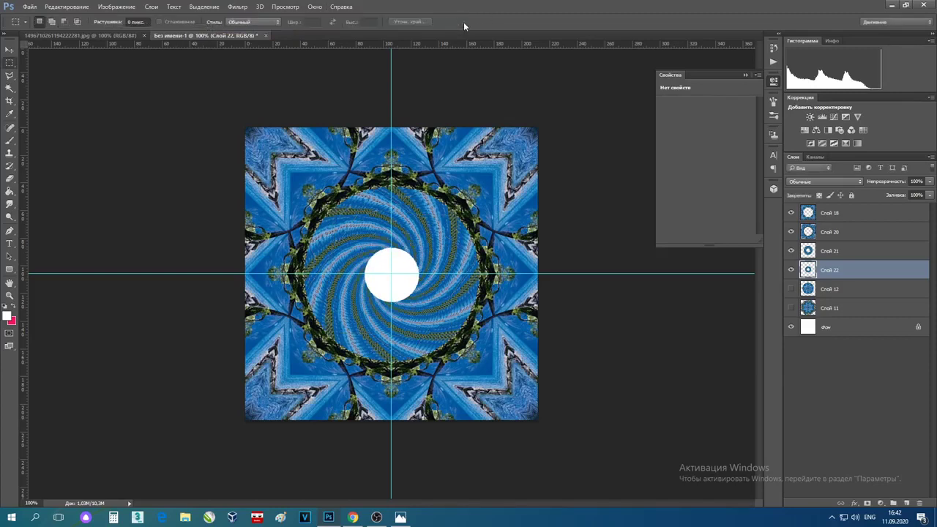
Step: Merge Слой 21 and Слой 22 and add an empty layer directly above the merged rings
{"action": "left_click", "coordinate": [830, 252], "text": "shift"}
{"action": "key", "text": "ctrl+e"}
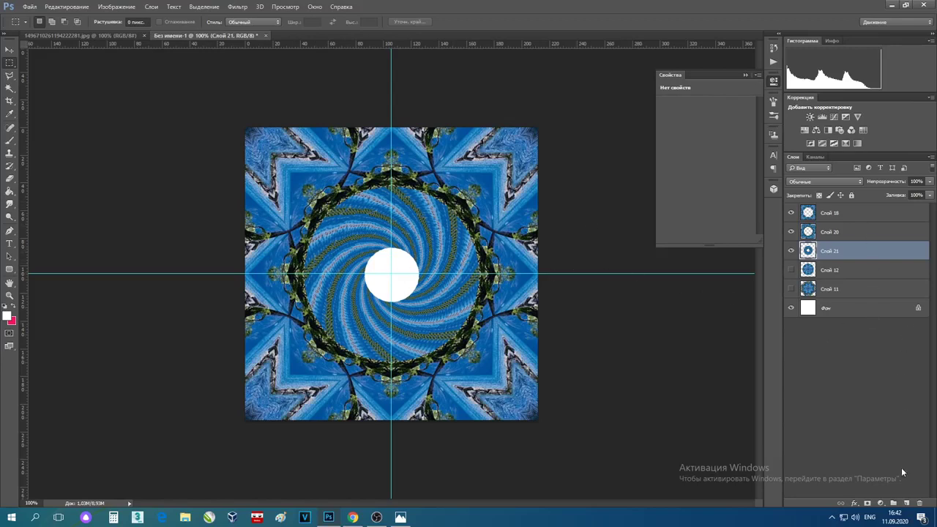
{"action": "left_click", "coordinate": [907, 504]}
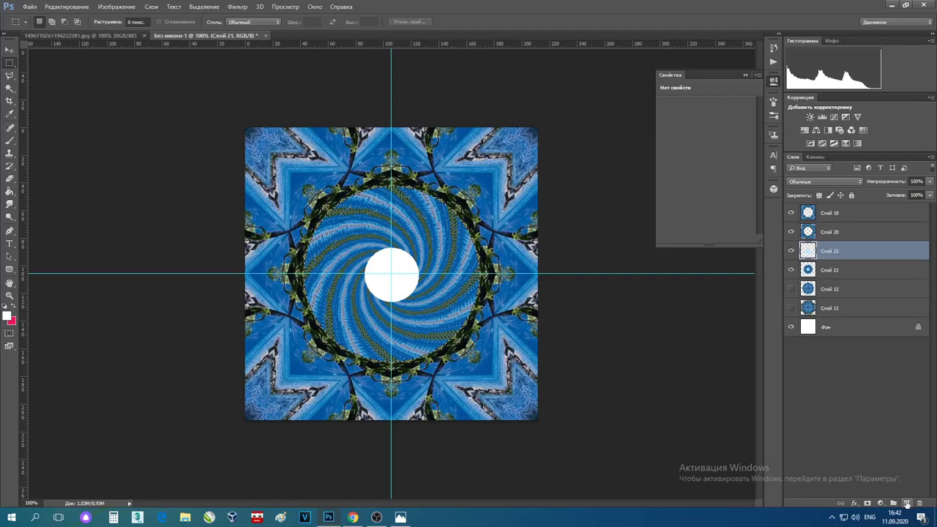
Step: Set the foreground color to black (#000000)
{"action": "left_click", "coordinate": [7, 316]}
{"action": "left_click", "coordinate": [344, 256]}
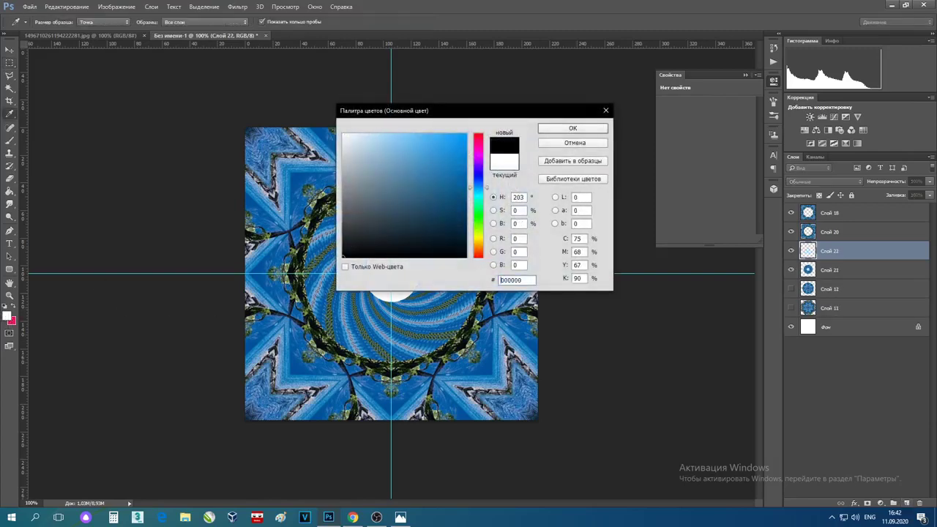
{"action": "left_click", "coordinate": [555, 129]}
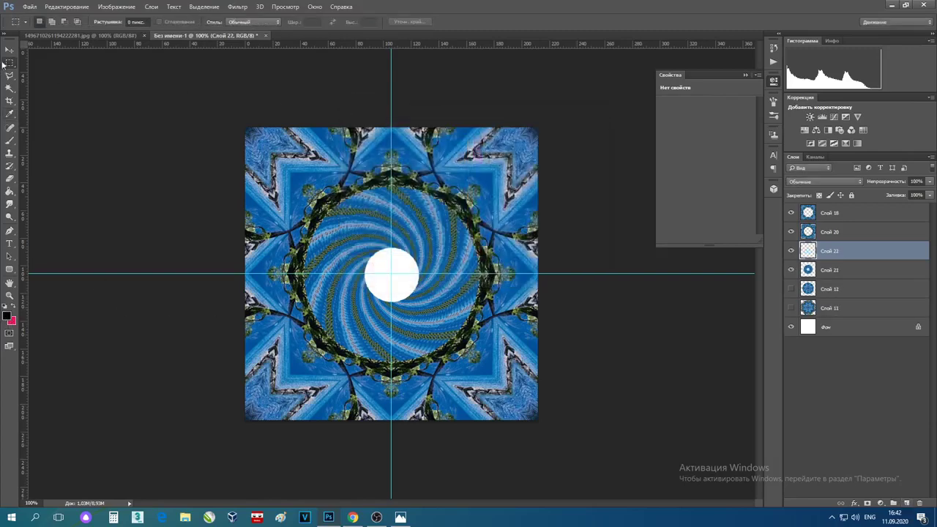
Step: Set up a Soft Round brush at 514 px with 0% hardness, 34% opacity and 34% flow
{"action": "left_click", "coordinate": [9, 142]}
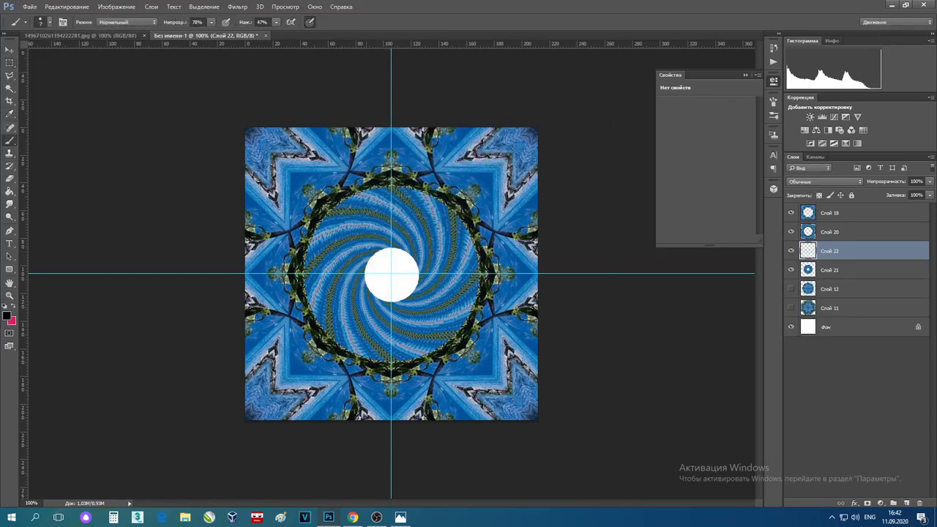
{"action": "left_click", "coordinate": [43, 26]}
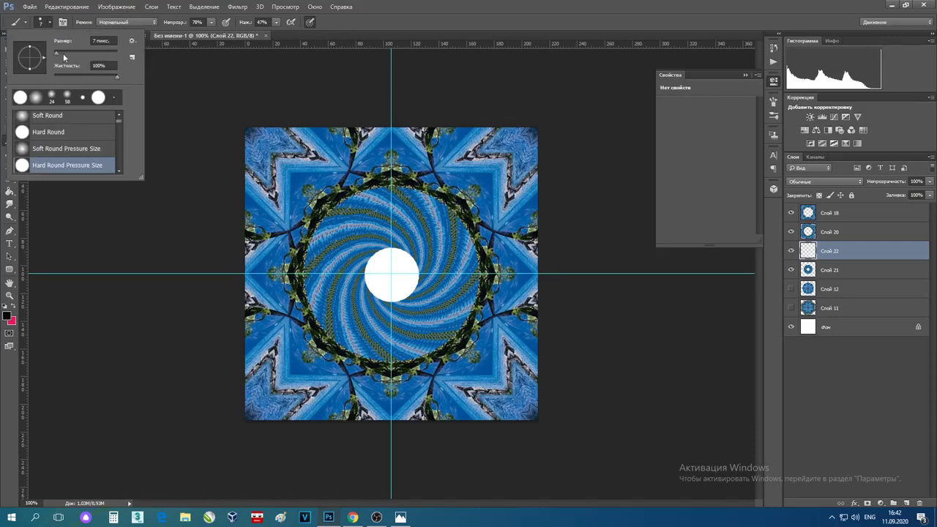
{"action": "left_click_drag", "start_coordinate": [63, 56], "coordinate": [112, 55]}
{"action": "left_click", "coordinate": [35, 98]}
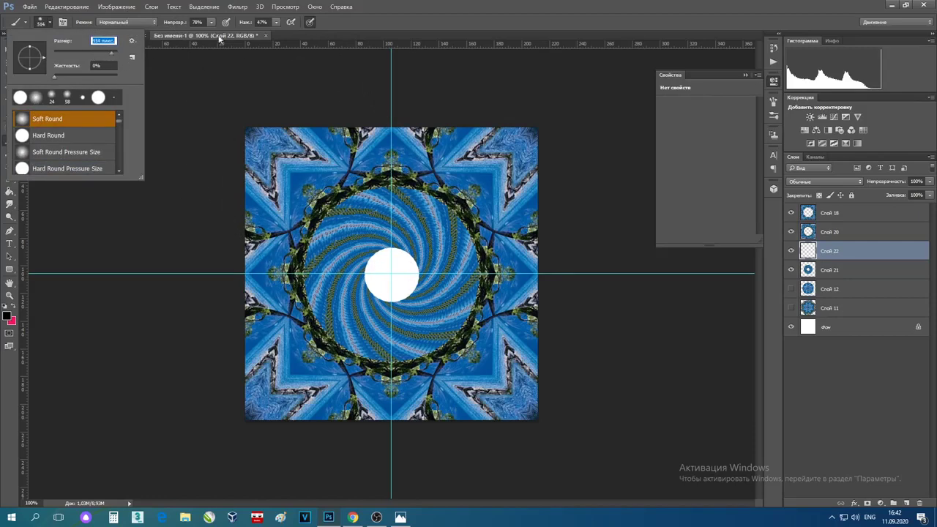
{"action": "left_click", "coordinate": [206, 33]}
{"action": "left_click_drag", "start_coordinate": [191, 32], "coordinate": [189, 32]}
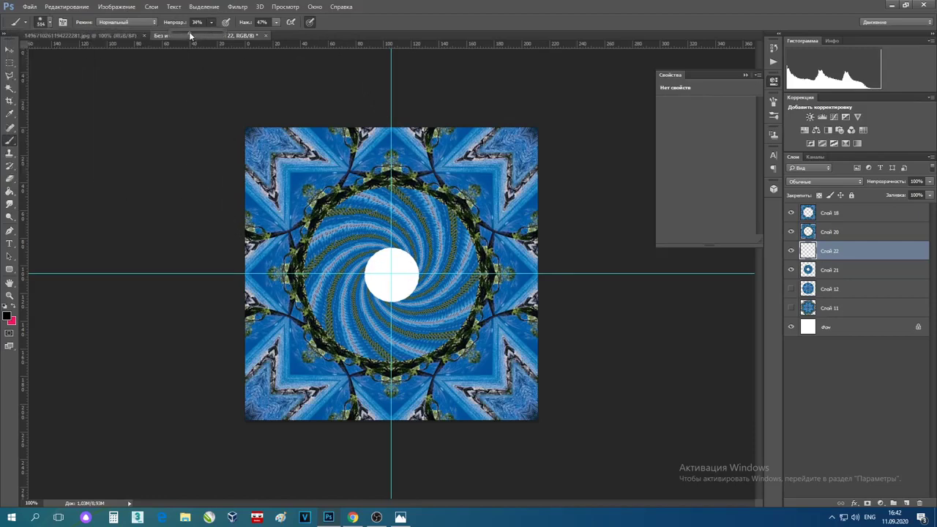
{"action": "left_click", "coordinate": [275, 22]}
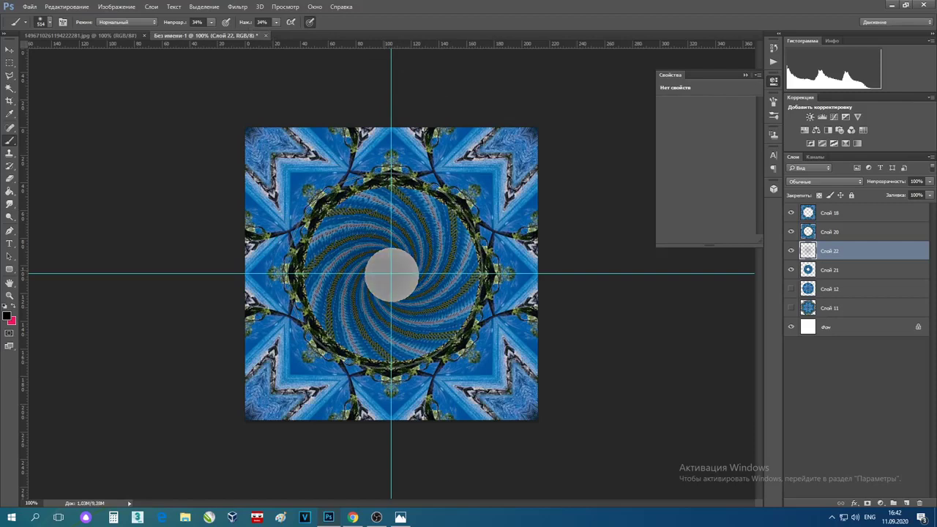
Step: Darken the spiral's center on the empty Слой 22 with repeated black dabs of the soft brush at the guide intersection
{"action": "left_click", "coordinate": [388, 272]}
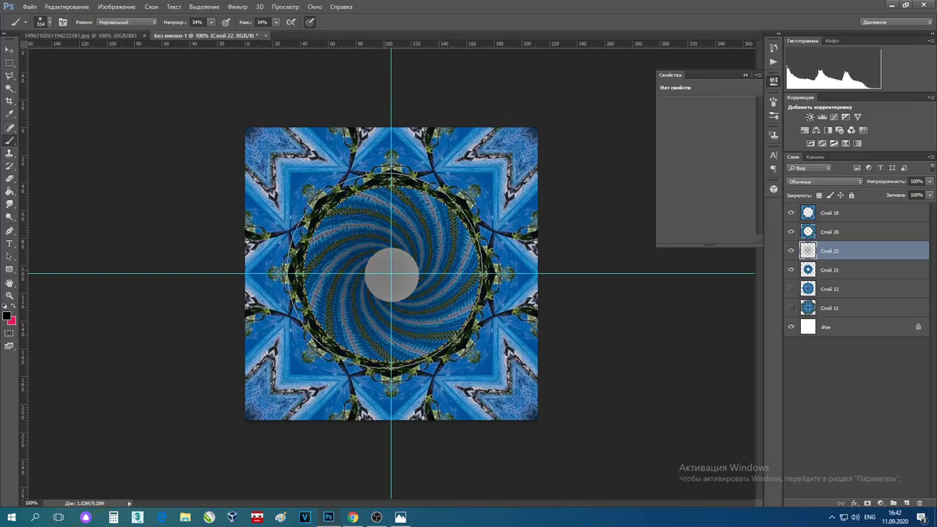
{"action": "left_click", "coordinate": [386, 273]}
{"action": "left_click", "coordinate": [390, 272]}
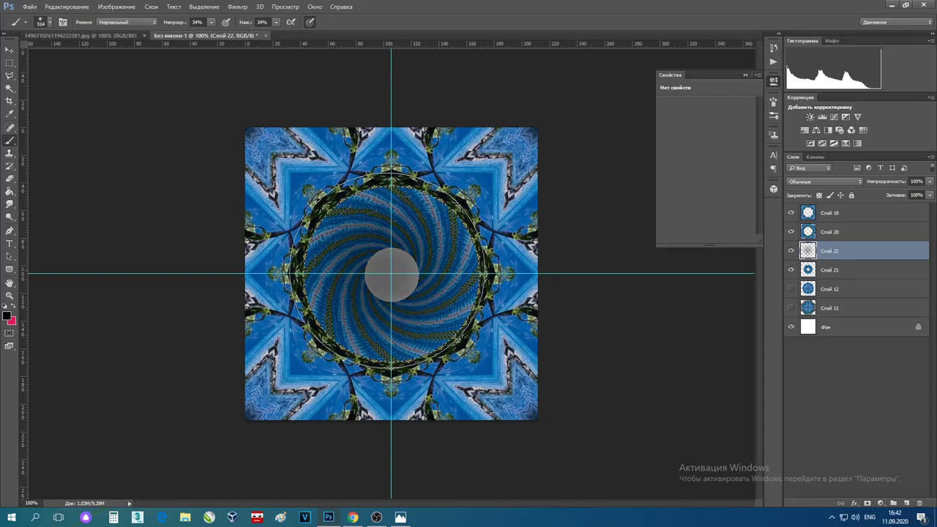
{"action": "left_click", "coordinate": [391, 271]}
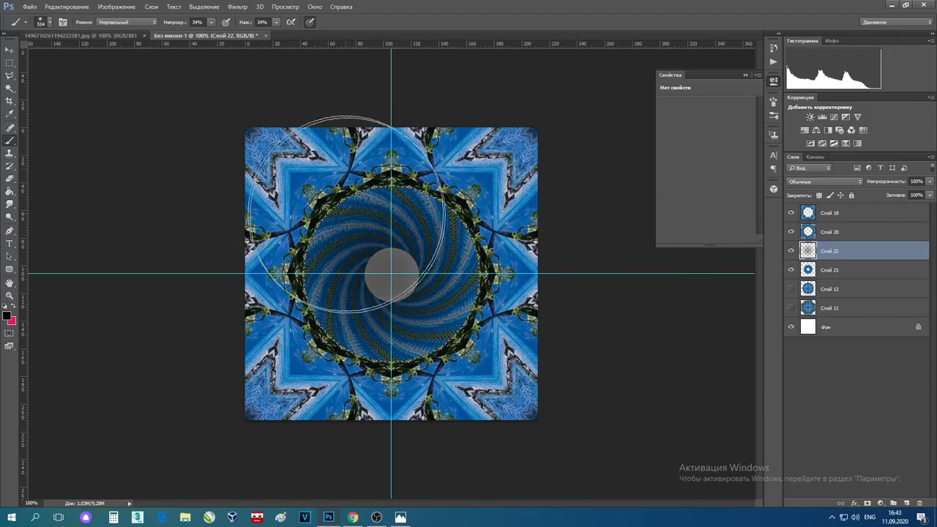
Step: Deepen the shading at the spiral's center on Слой 22 with a 235 px soft black brush and make Слой 12 visible
{"action": "left_click", "coordinate": [48, 22]}
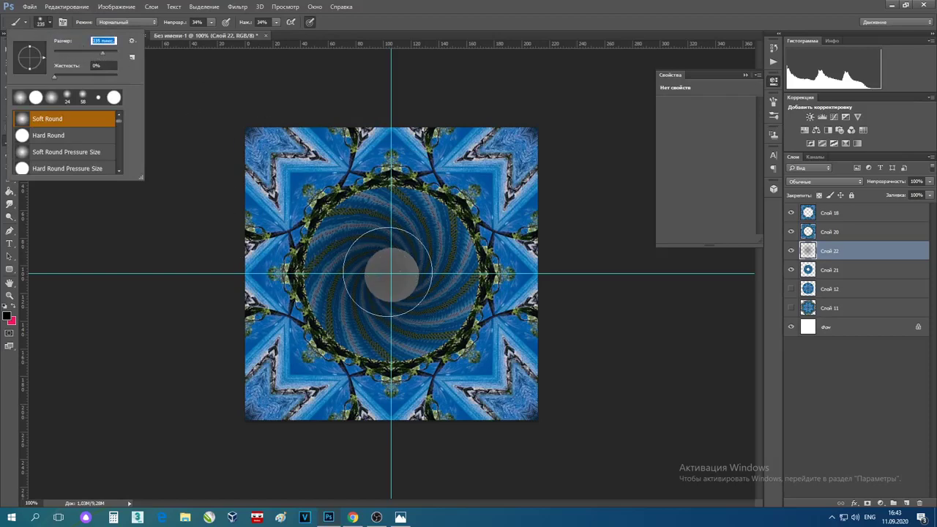
{"action": "left_click", "coordinate": [393, 275]}
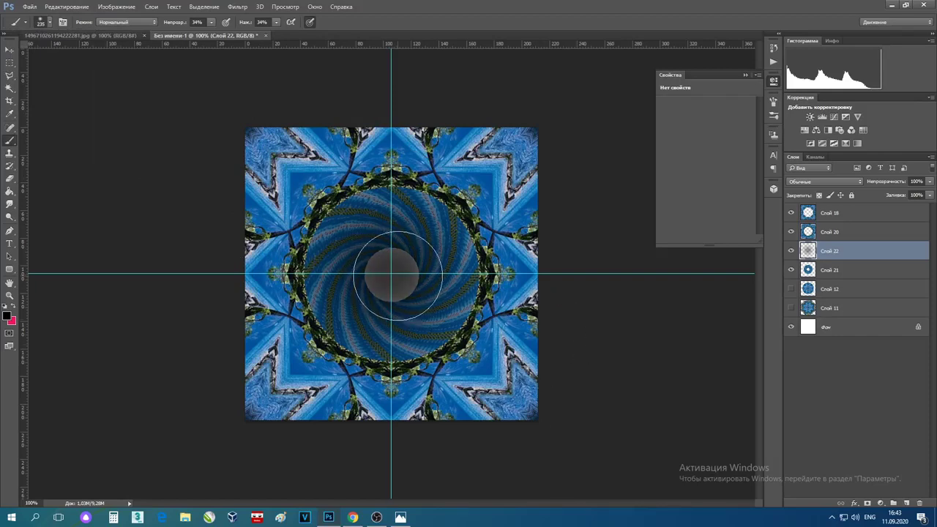
{"action": "left_click", "coordinate": [791, 292]}
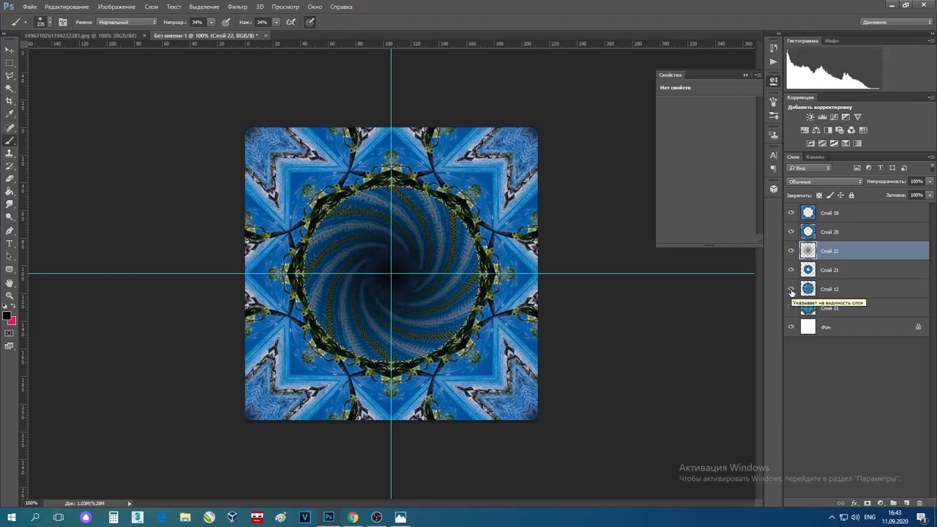
Step: Try clearing the shading on Слой 22 inside the central circle selected from Слой 21 with the Magic Wand, undo it and deselect
{"action": "left_click", "coordinate": [857, 271]}
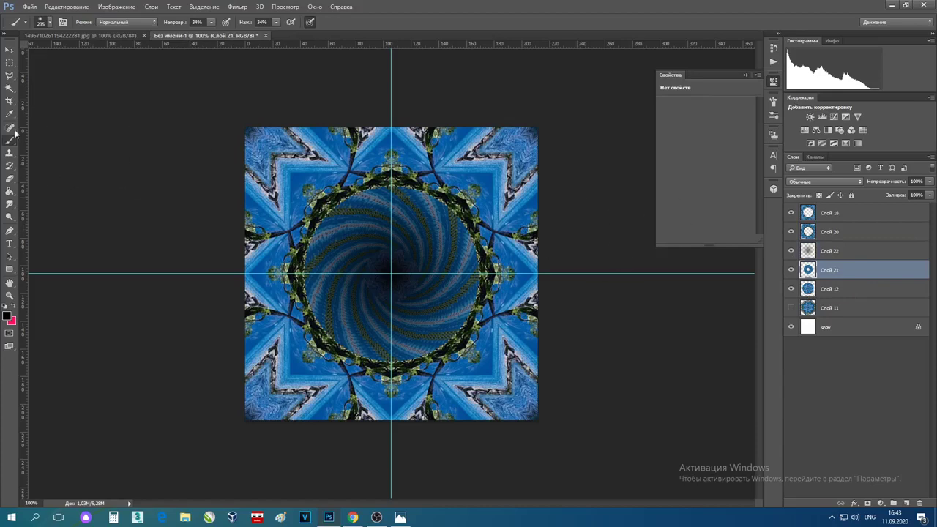
{"action": "left_click", "coordinate": [10, 88]}
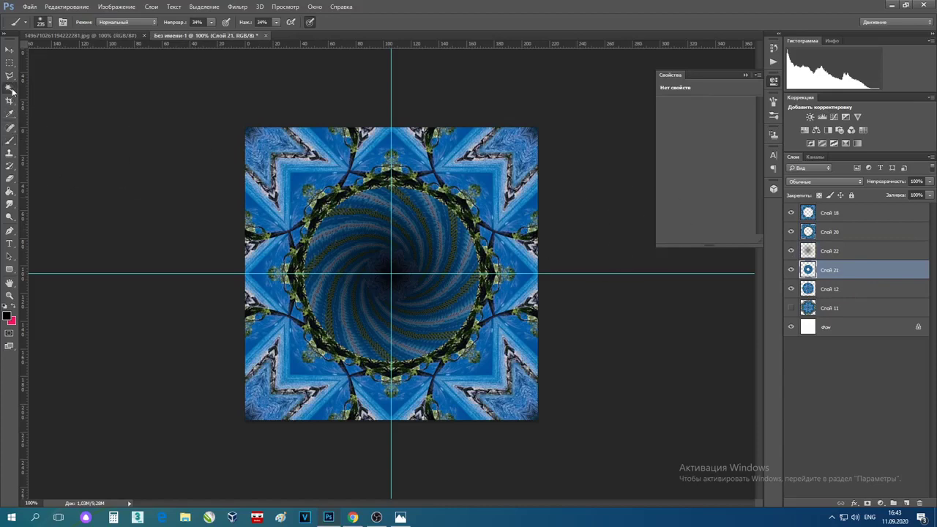
{"action": "left_click", "coordinate": [407, 276]}
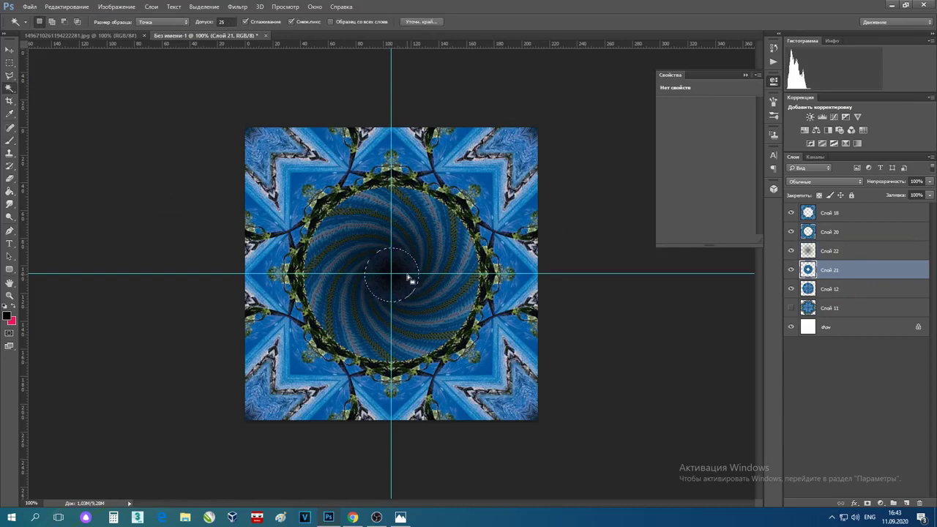
{"action": "left_click", "coordinate": [858, 253]}
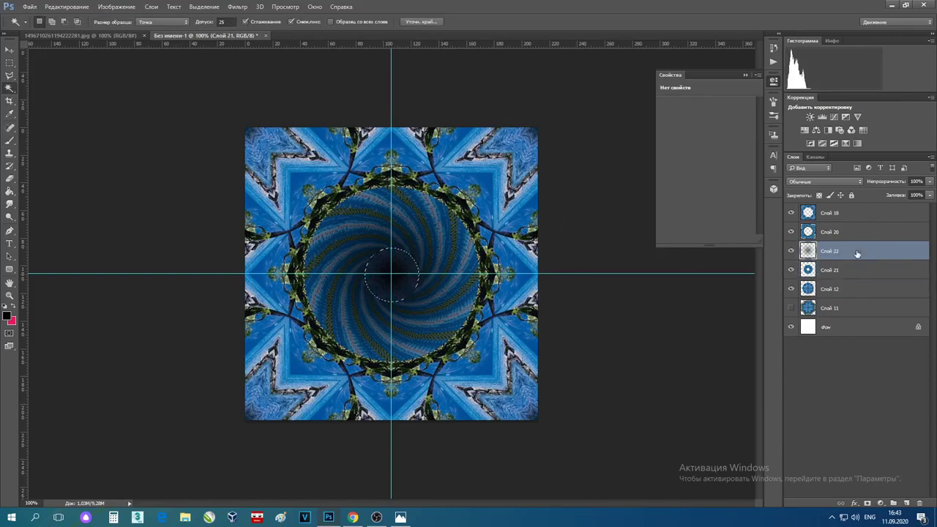
{"action": "key", "text": "ctrl+z"}
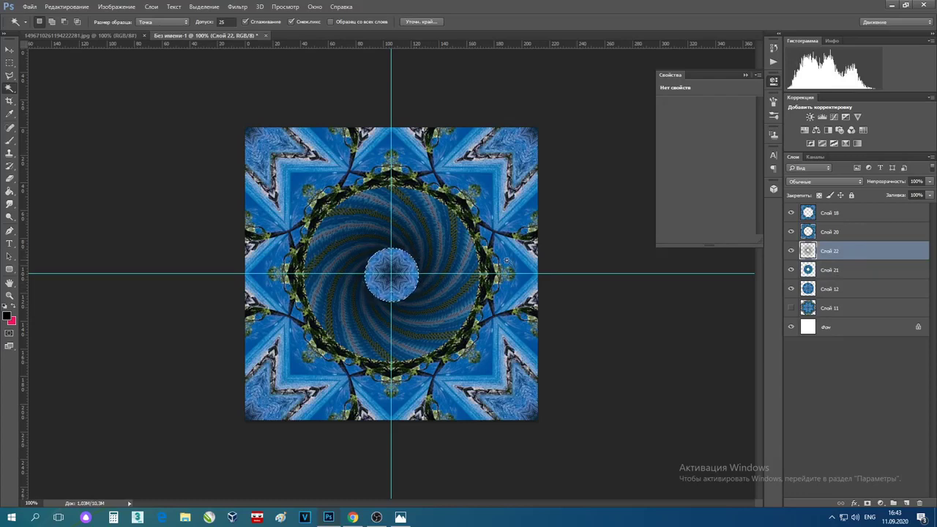
{"action": "key", "text": "Delete"}
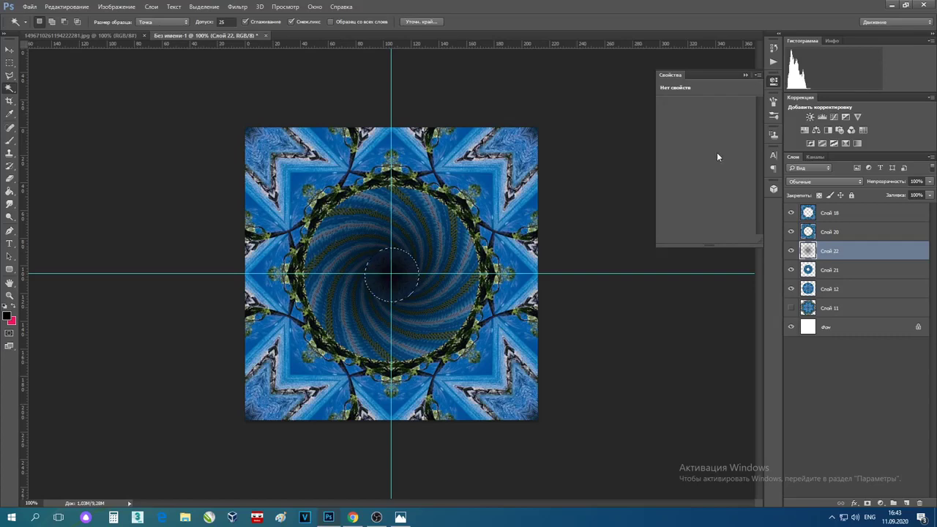
{"action": "left_click", "coordinate": [10, 63]}
{"action": "key", "text": "ctrl+d"}
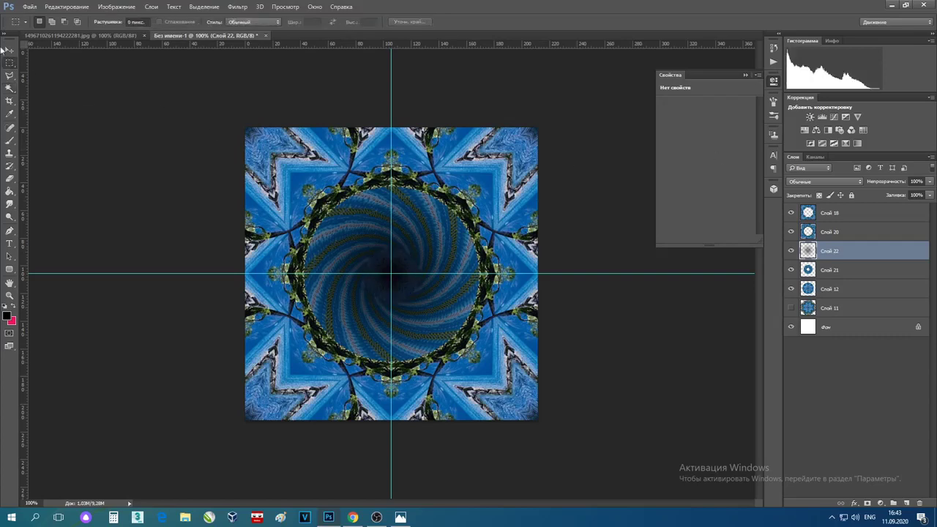
Step: Remove the vertical and horizontal guides from the document
{"action": "left_click", "coordinate": [9, 50]}
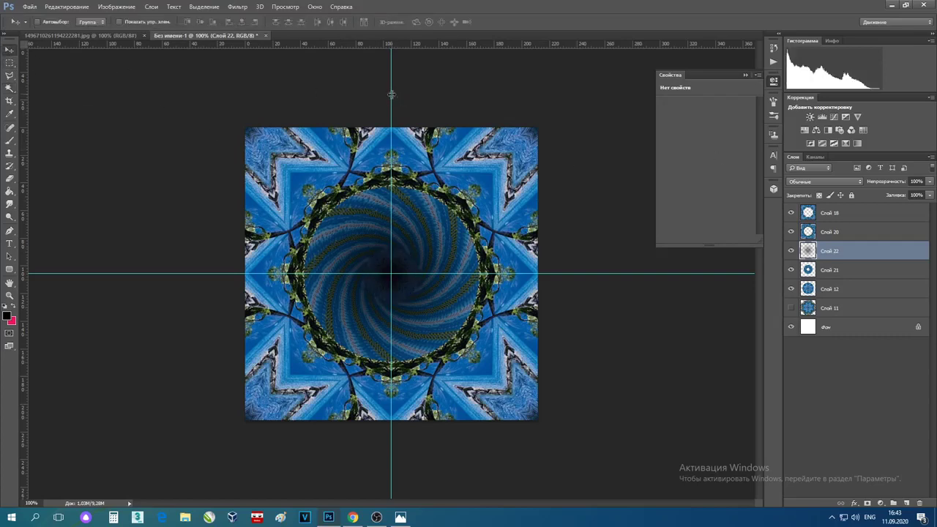
{"action": "left_click_drag", "start_coordinate": [392, 93], "coordinate": [392, 44]}
{"action": "left_click_drag", "start_coordinate": [525, 273], "coordinate": [532, 22]}
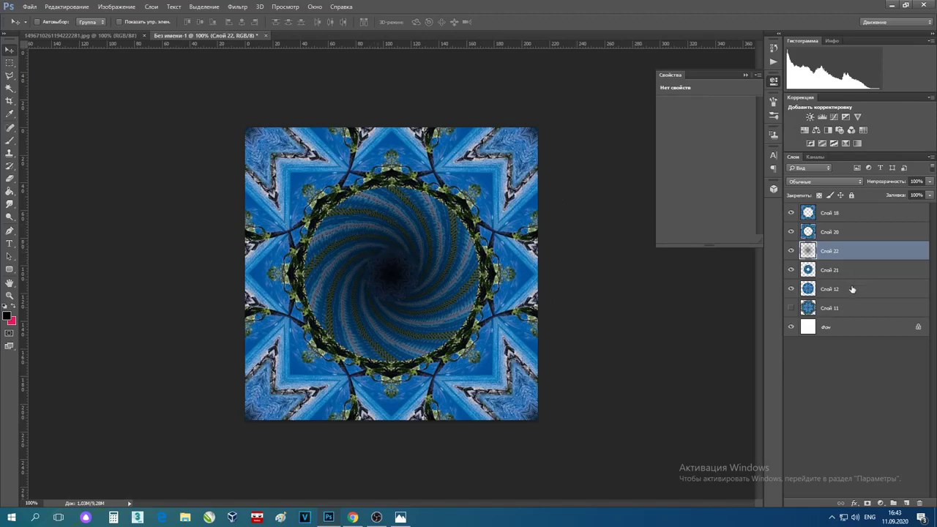
Step: Add an empty layer above Слой 18 and darken the pattern's four corners and outer edge on it with the soft black brush
{"action": "left_click", "coordinate": [842, 216]}
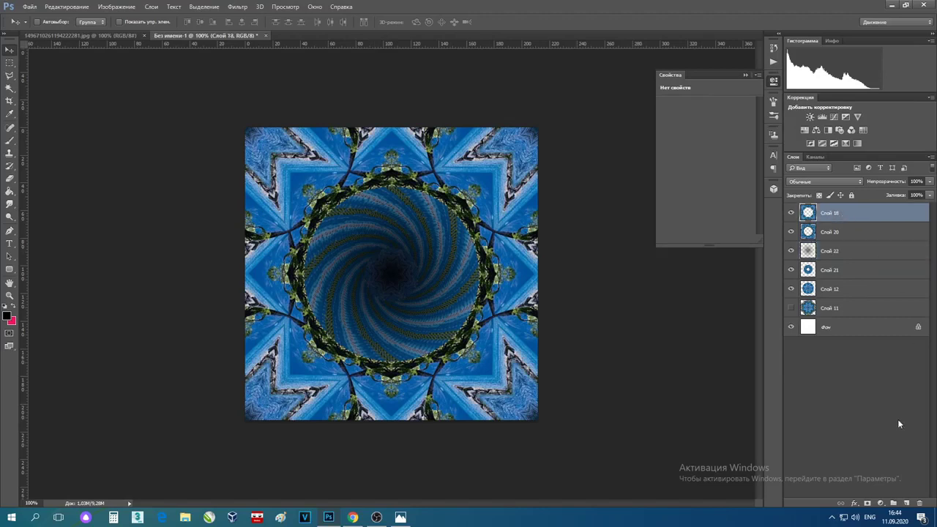
{"action": "left_click", "coordinate": [902, 503]}
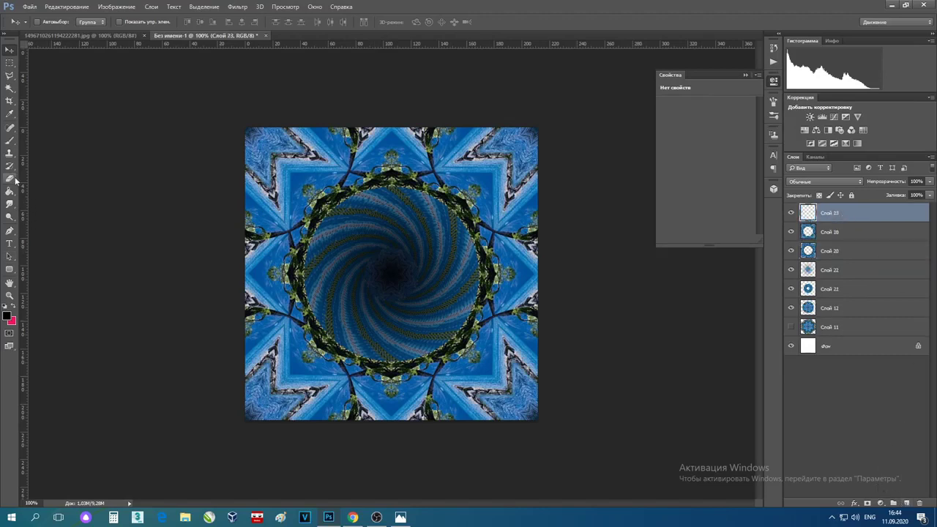
{"action": "left_click", "coordinate": [9, 140]}
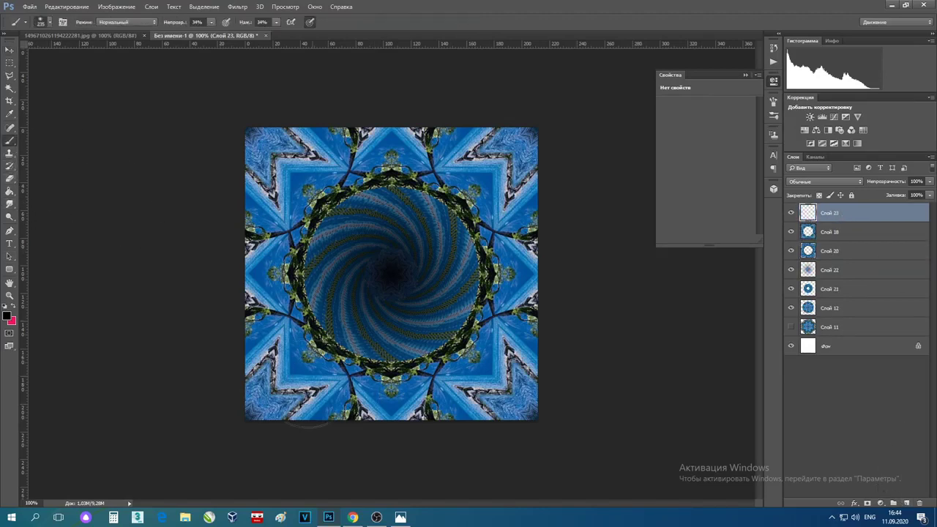
{"action": "mouse_move", "coordinate": [262, 403]}
{"action": "left_mouse_down"}
{"action": "mouse_move", "coordinate": [251, 404]}
{"action": "mouse_move", "coordinate": [278, 406]}
{"action": "left_mouse_up"}
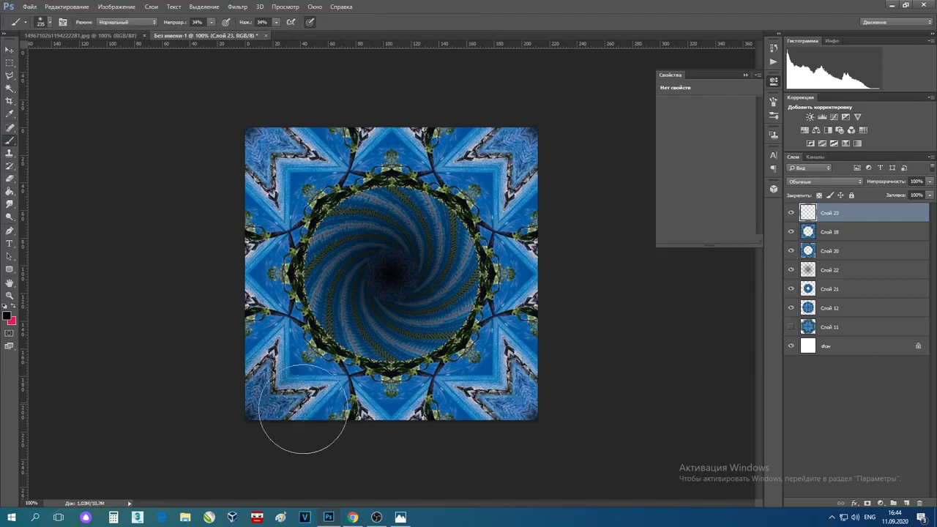
{"action": "left_click", "coordinate": [539, 418]}
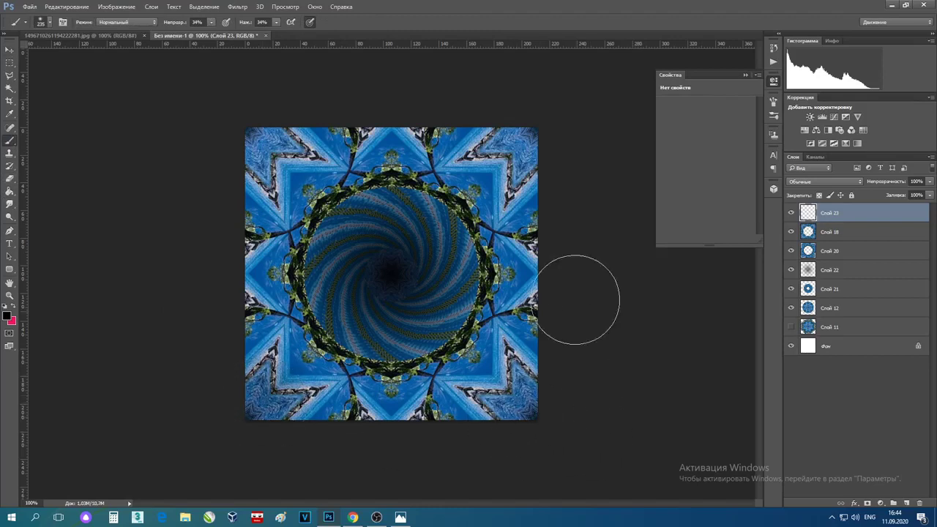
{"action": "left_click", "coordinate": [542, 129]}
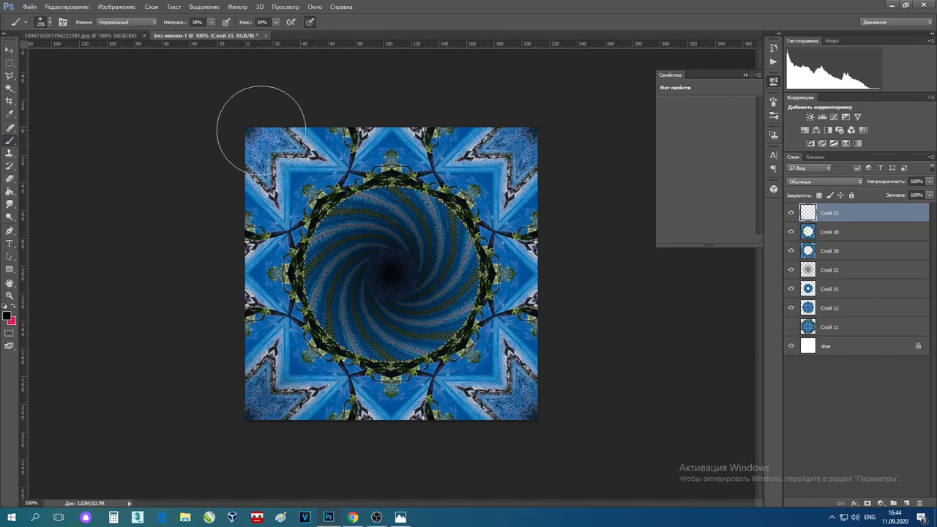
{"action": "left_click_drag", "start_coordinate": [262, 125], "coordinate": [268, 131]}
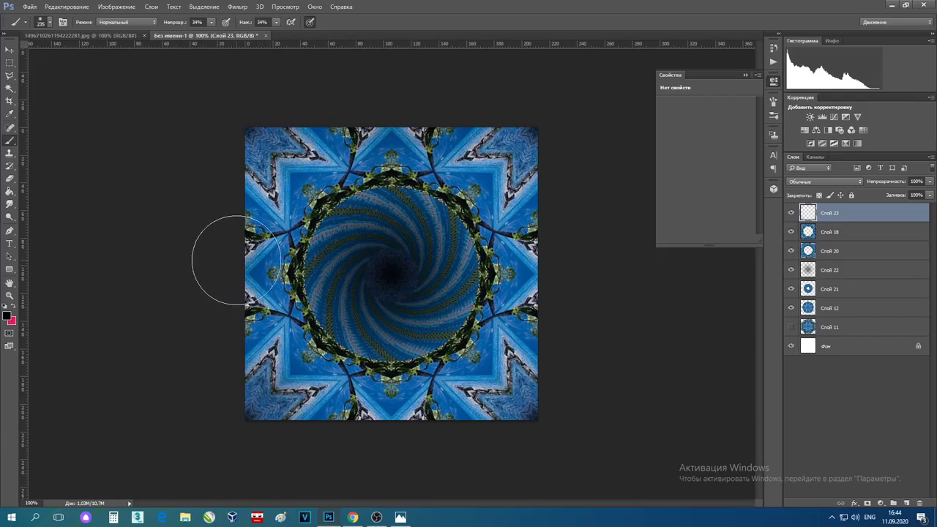
{"action": "left_click", "coordinate": [215, 335]}
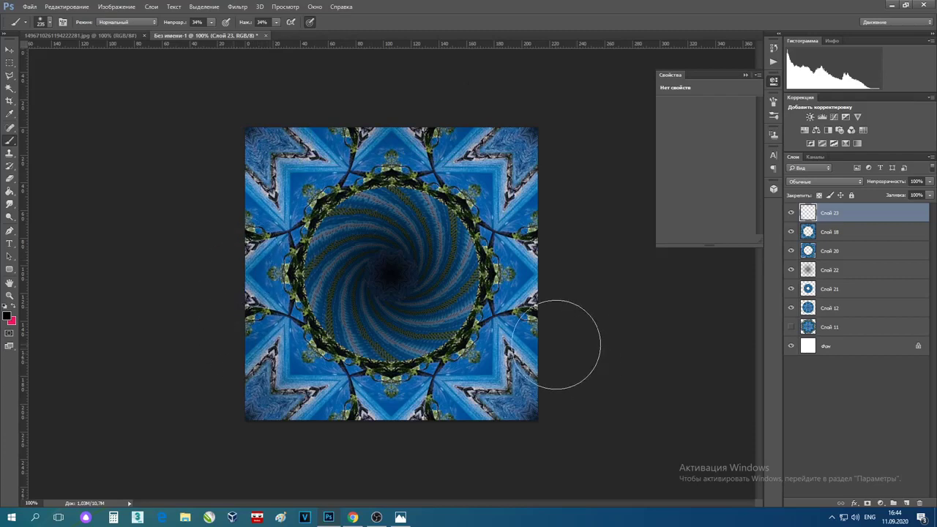